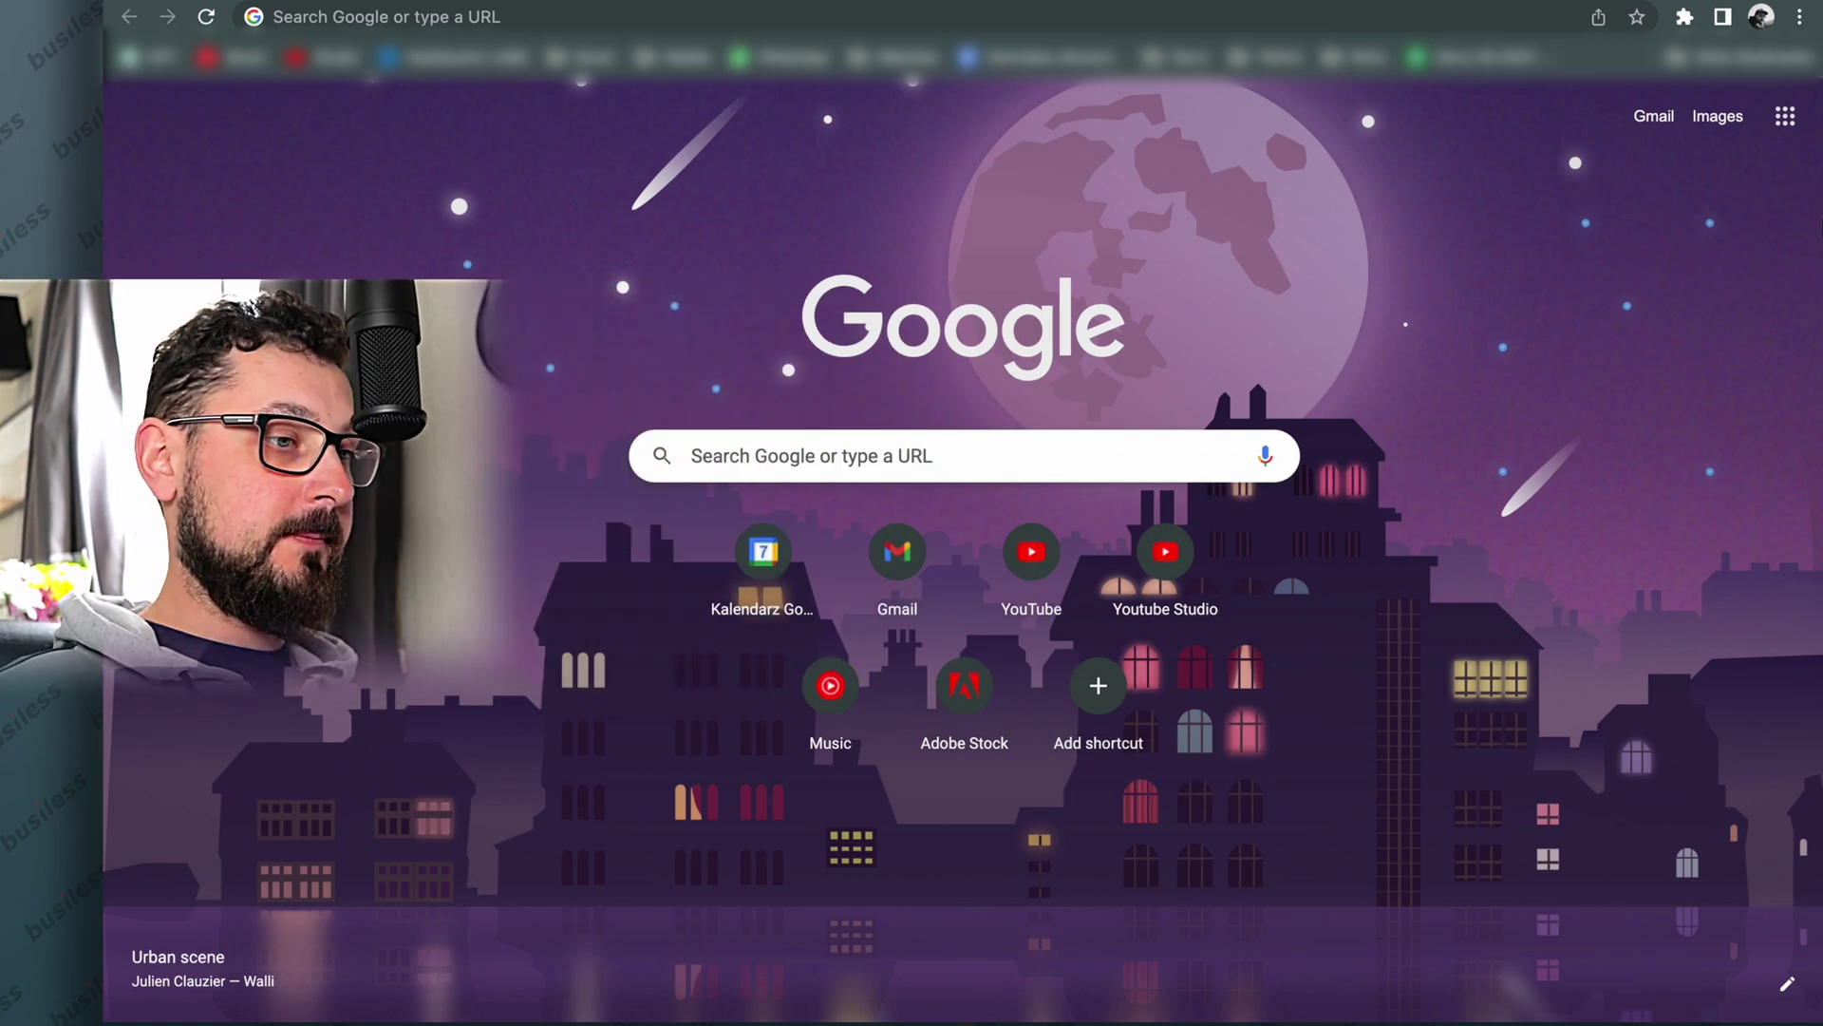
Step: Load the valhalladsp.com homepage in the browser
click(515, 18)
text(valhalla )
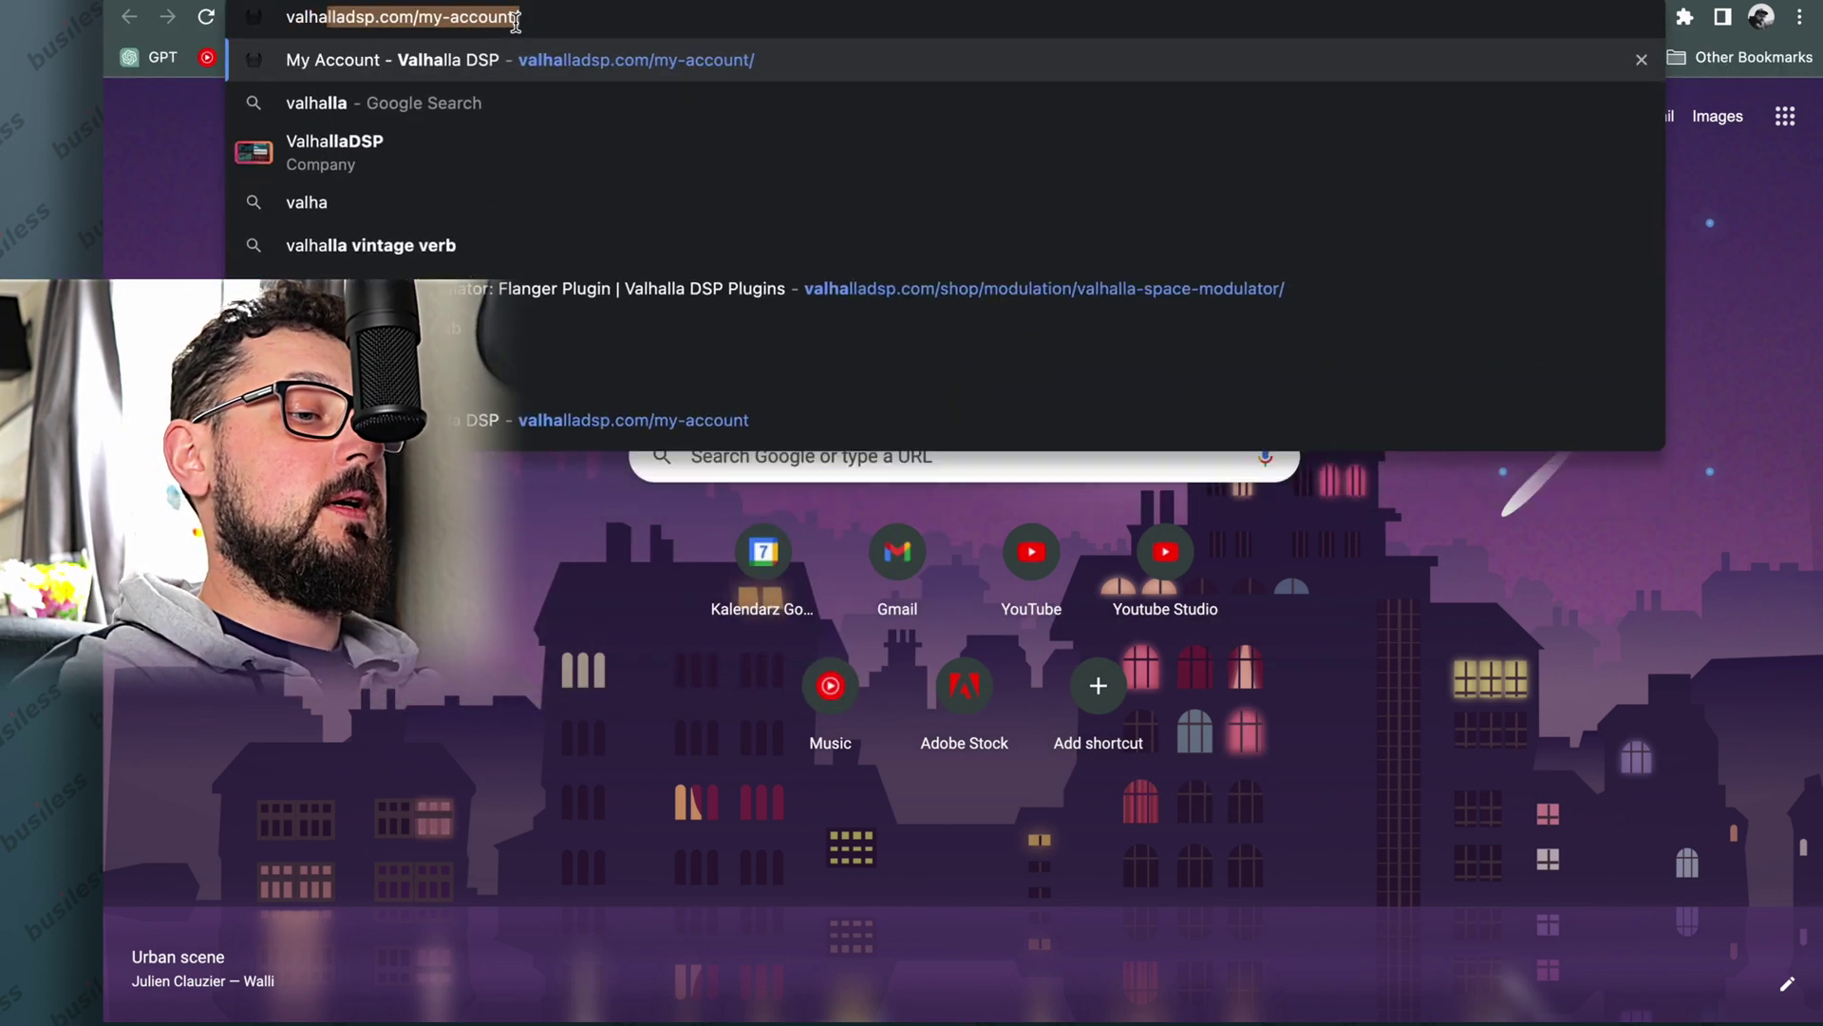
text(ds)
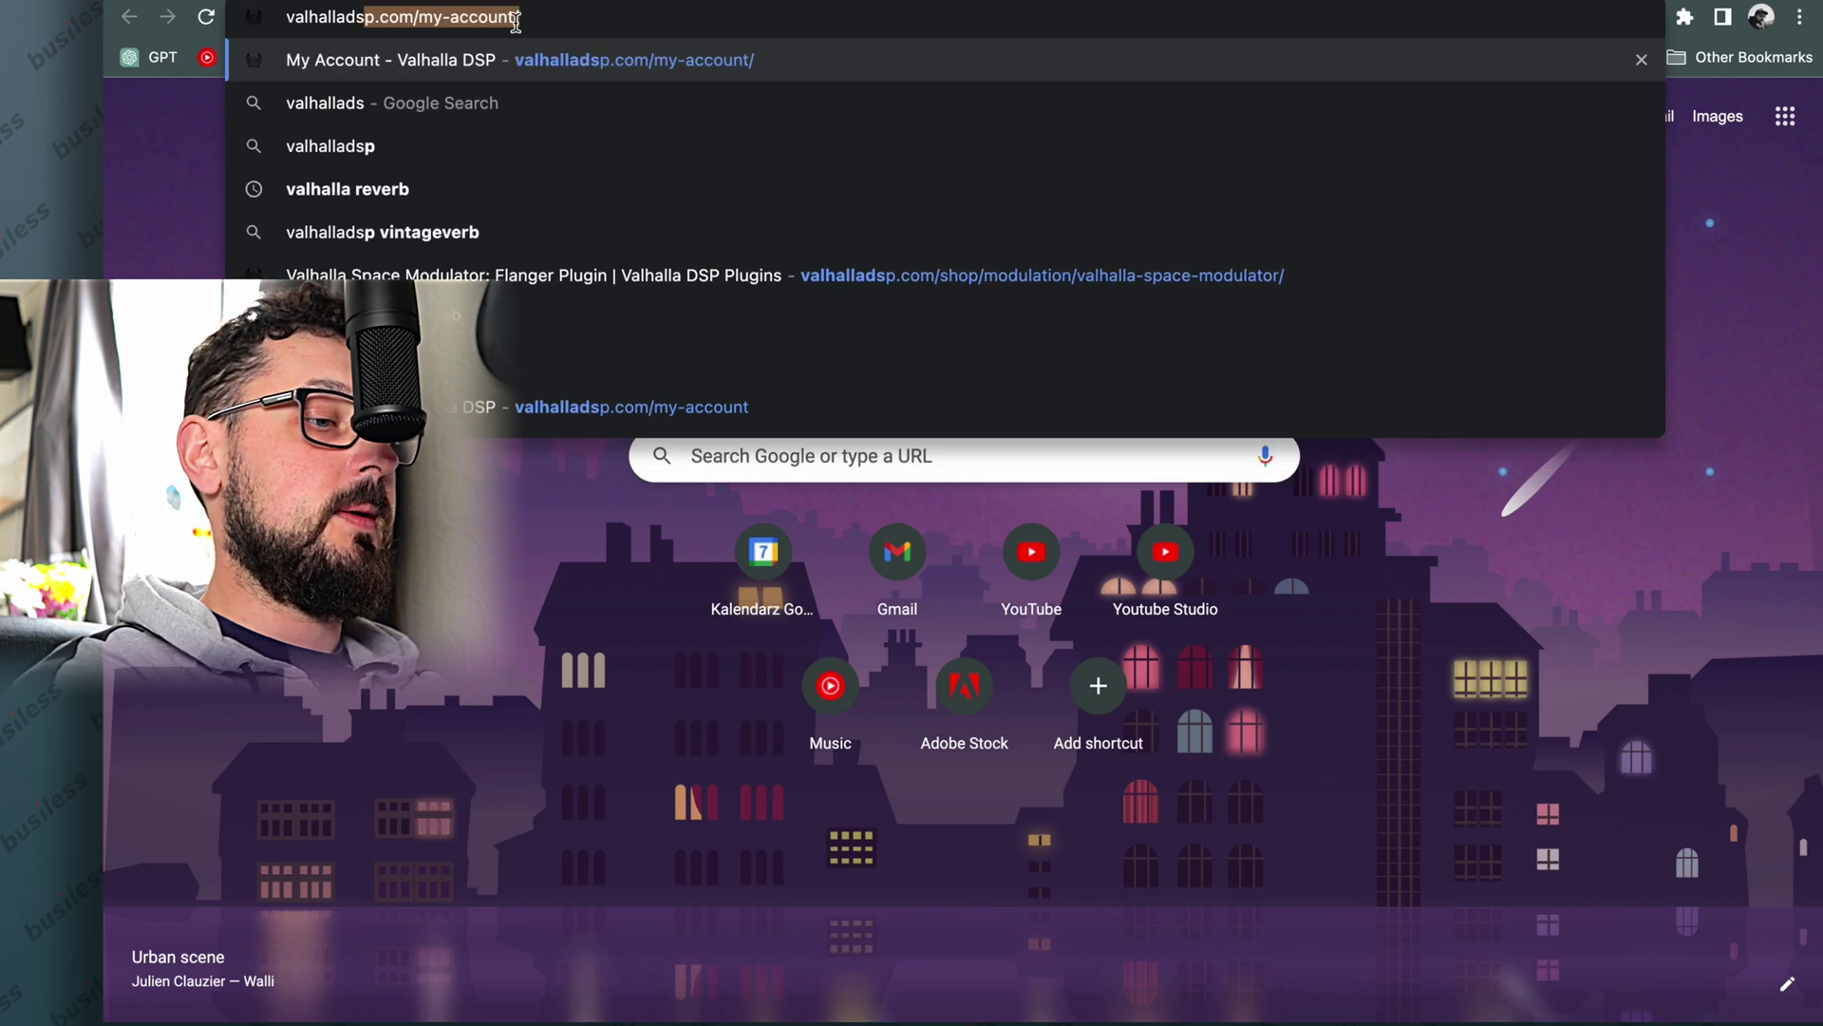
text(p.com)
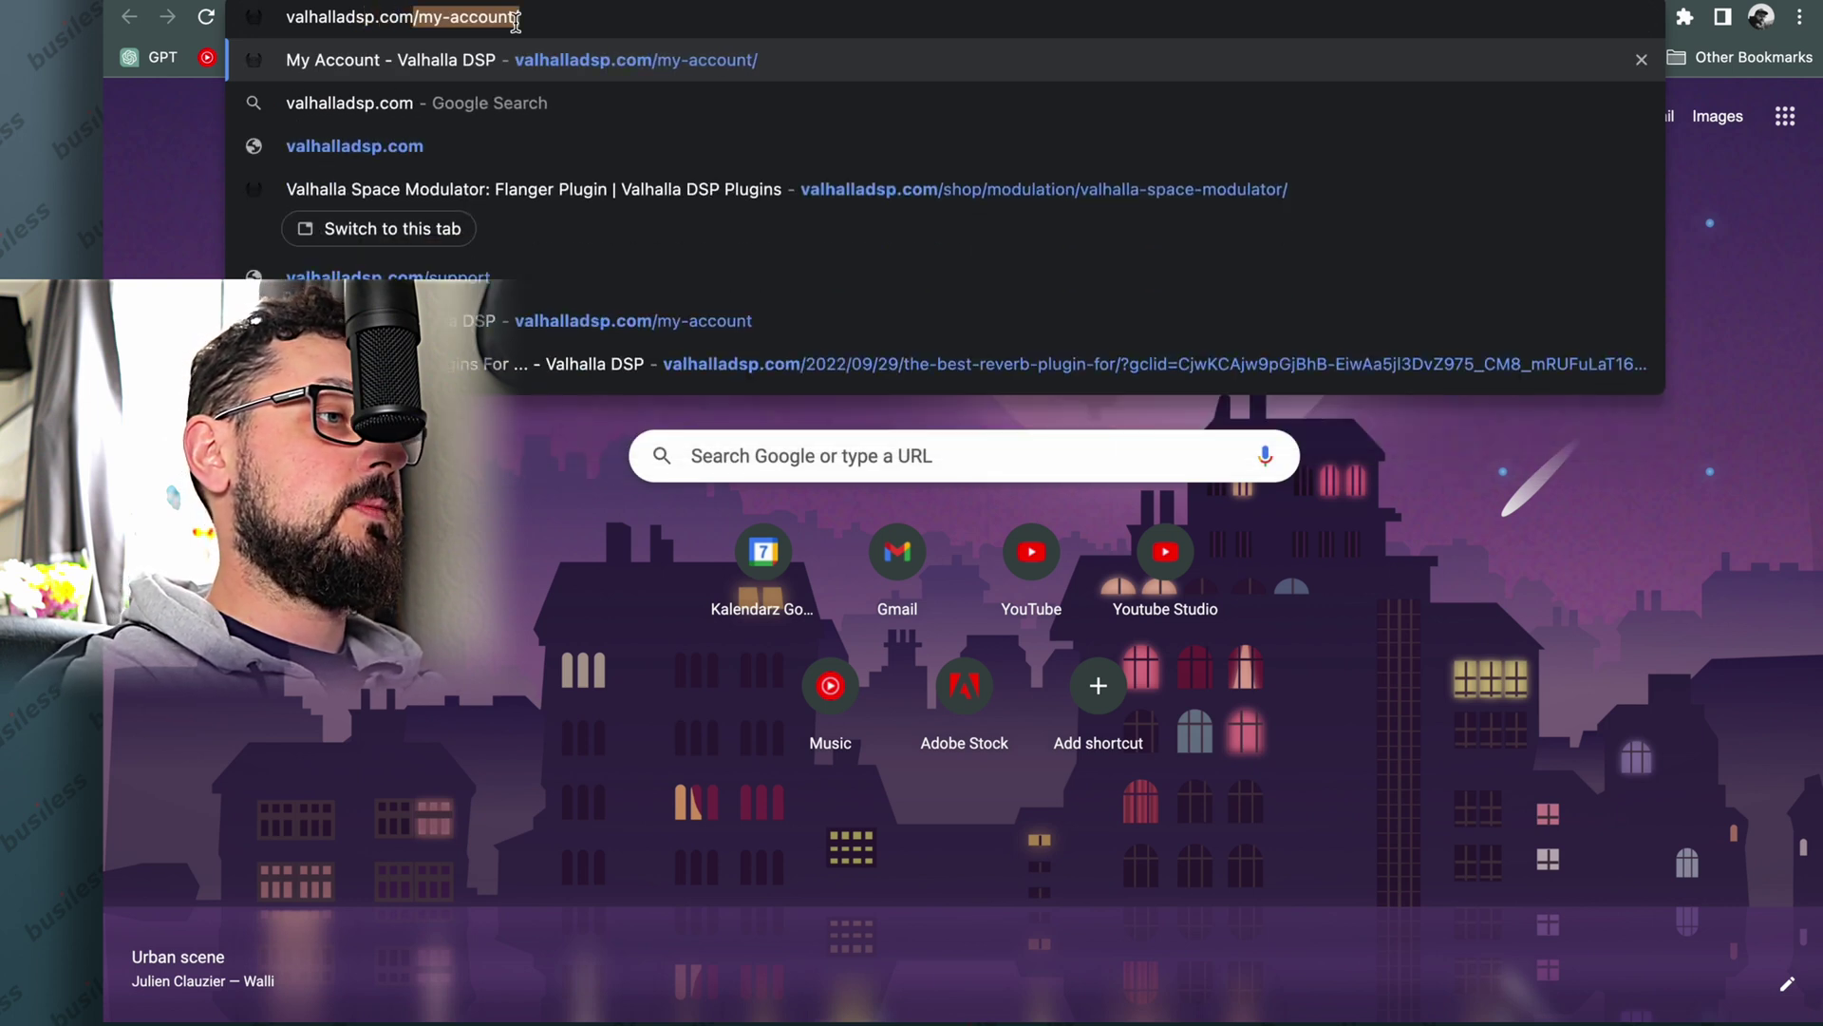
key(Delete)
key(Return)
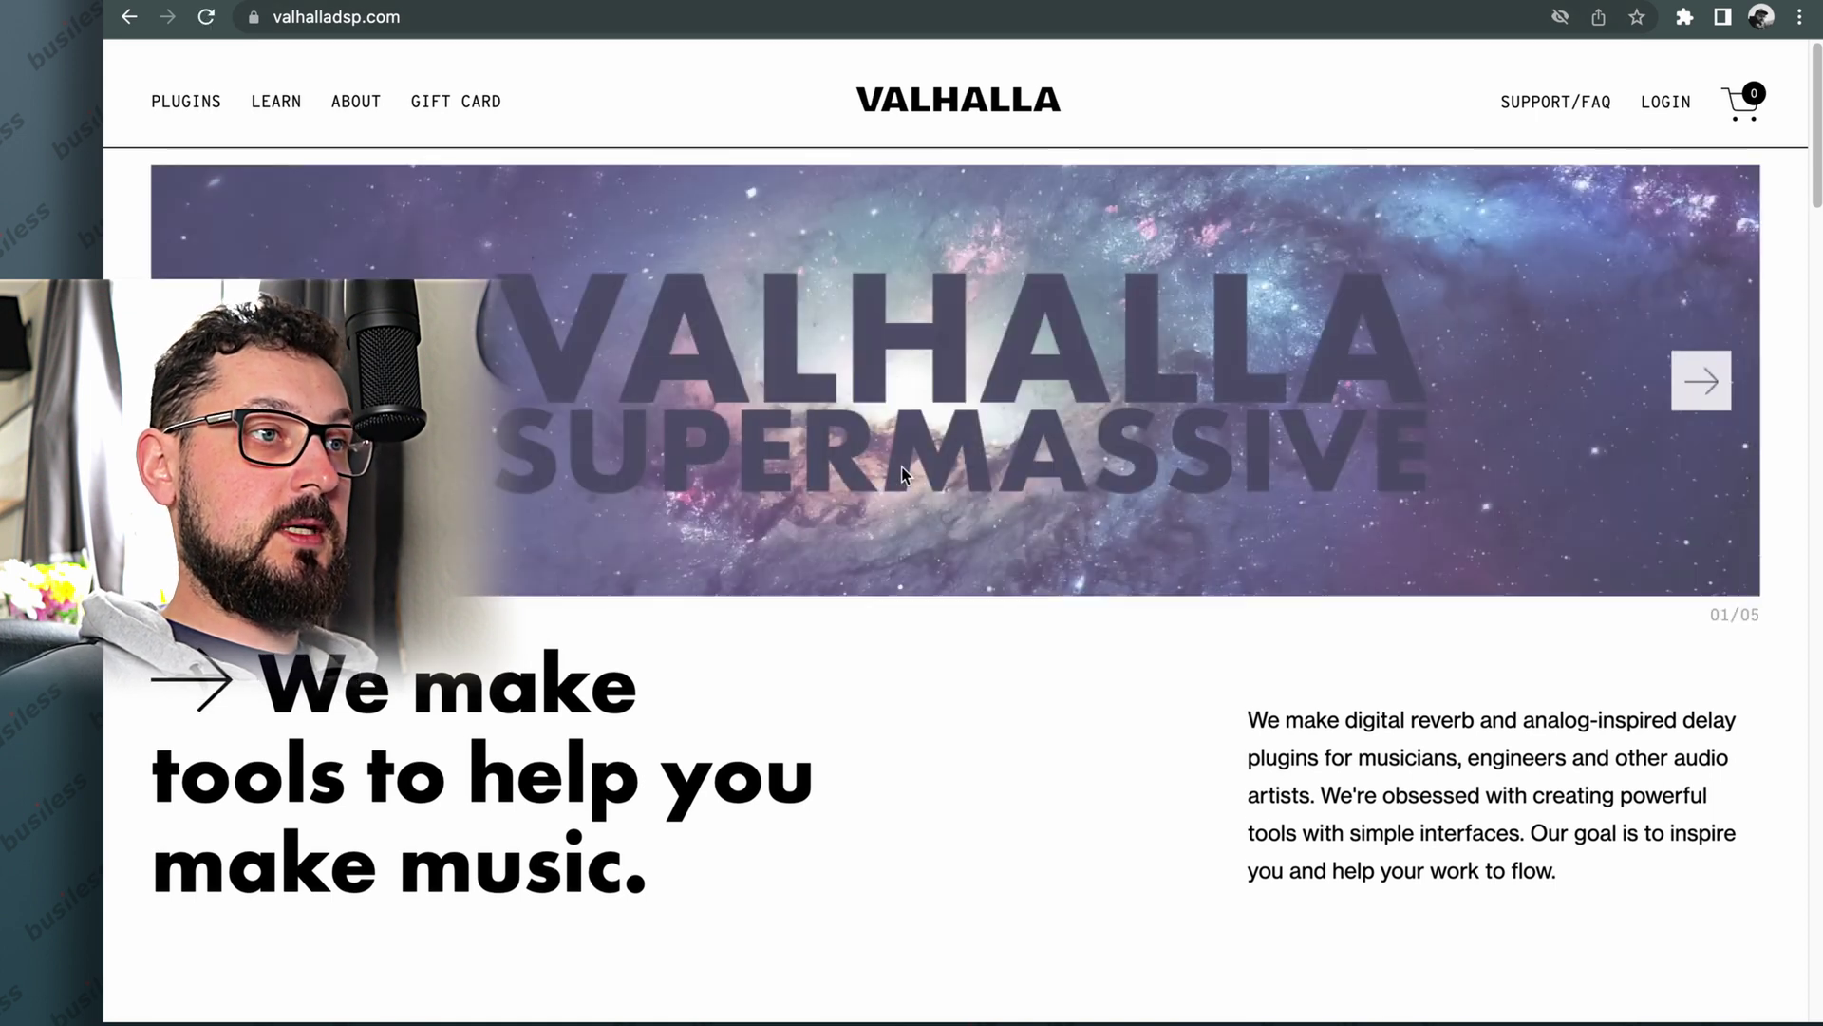
Step: Open the Valhalla Space Modulator product page from the Plugins menu
scroll(902, 475, down, 8)
scroll(902, 475, up, 8)
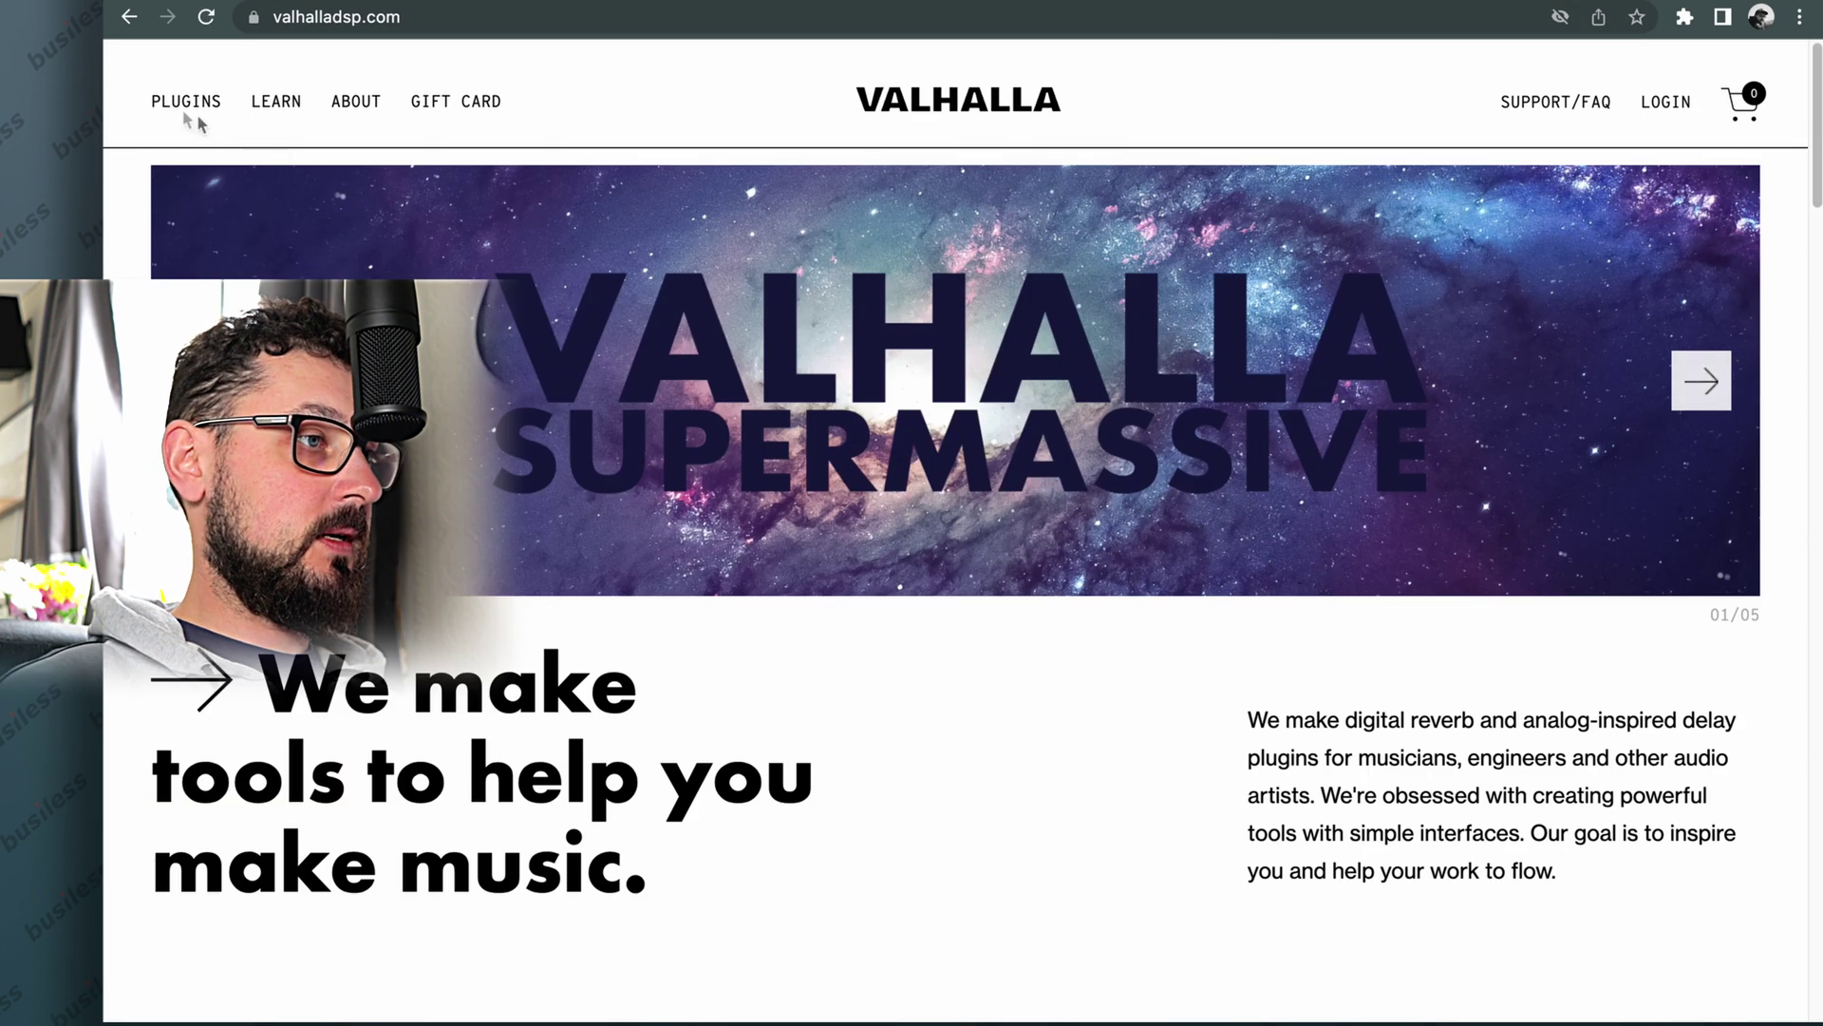
mouse_move(174, 113)
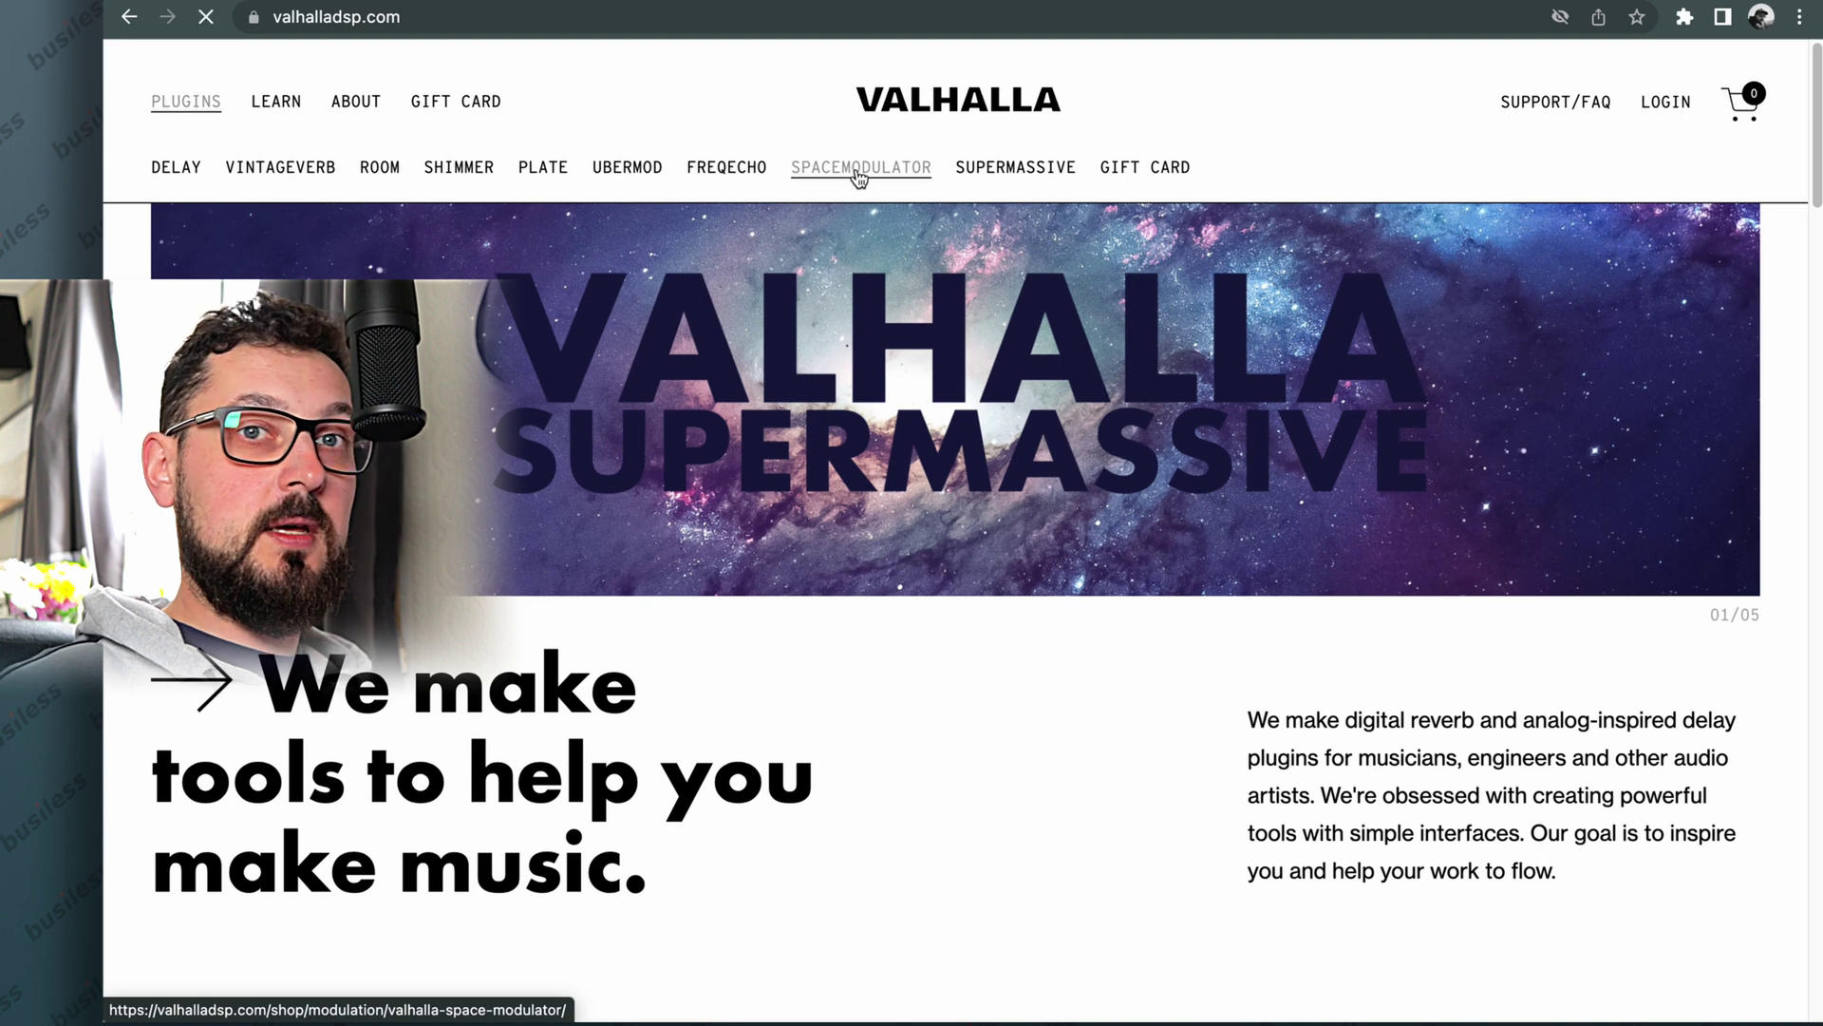
click(858, 176)
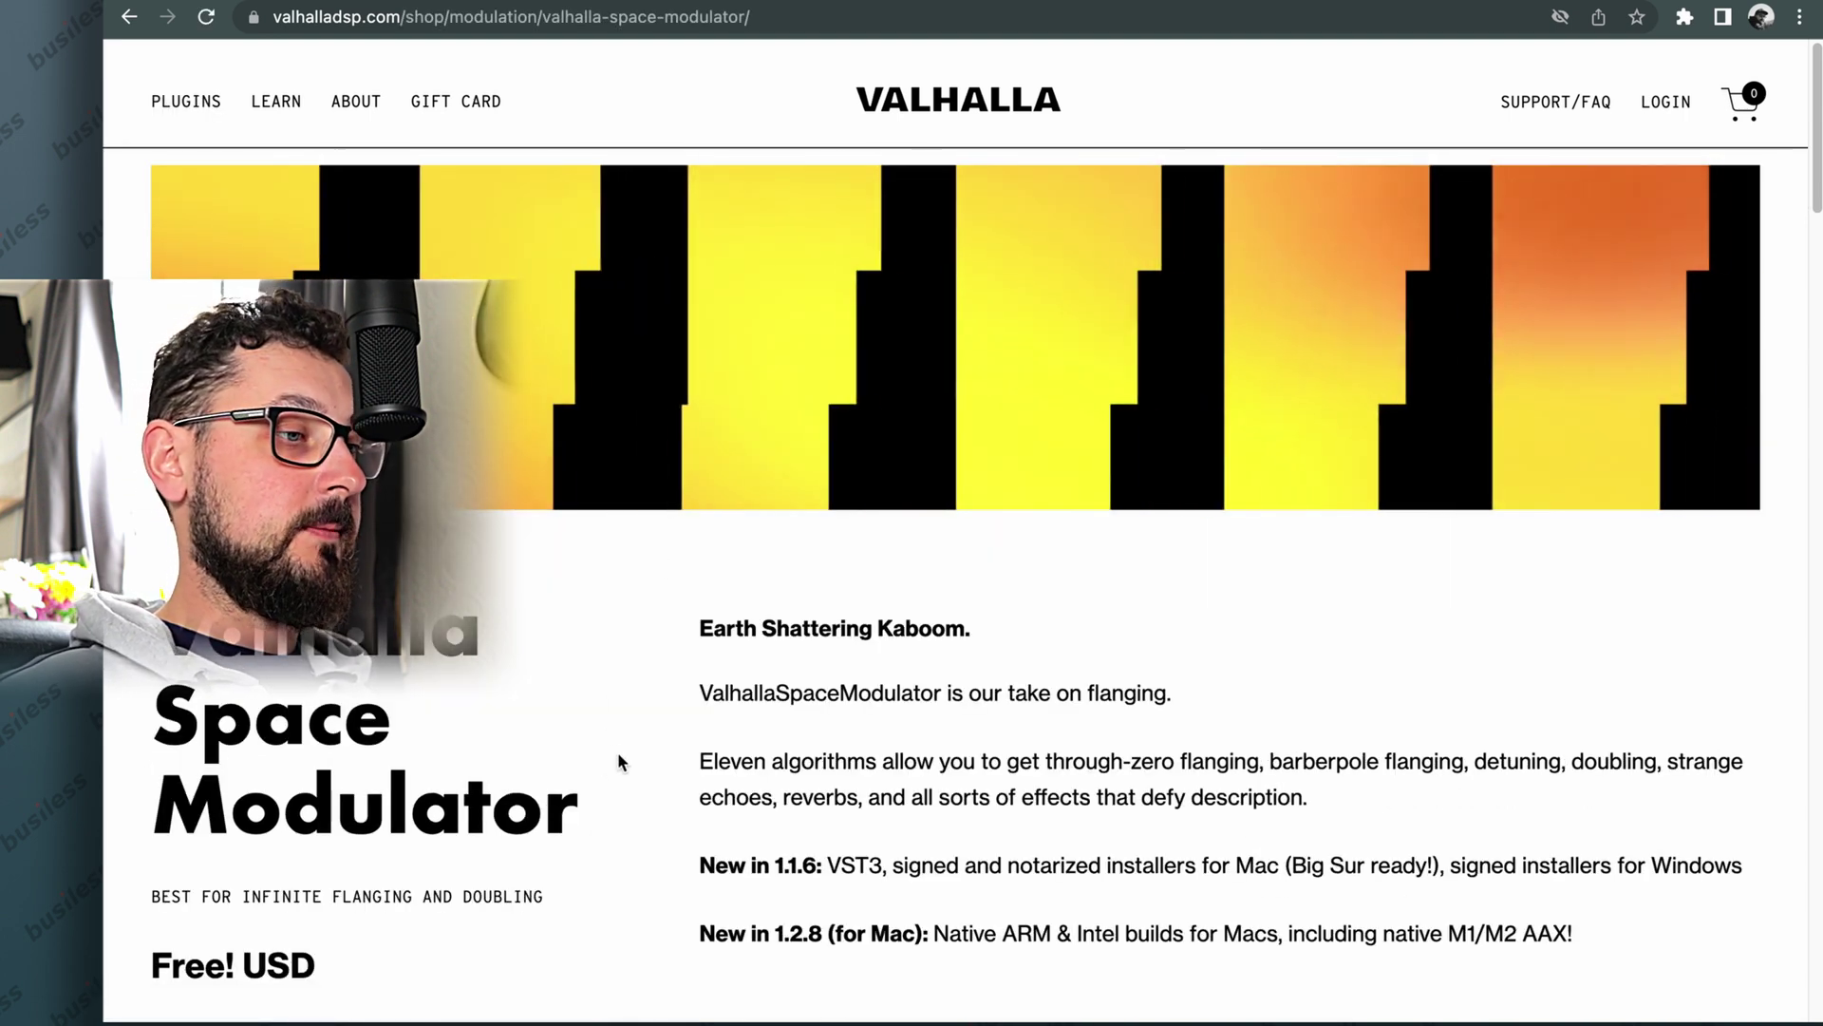
Step: Download the Space Modulator Mac installer, version 1.2.8, from the downloads page to the Desktop
scroll(615, 752, down, 3)
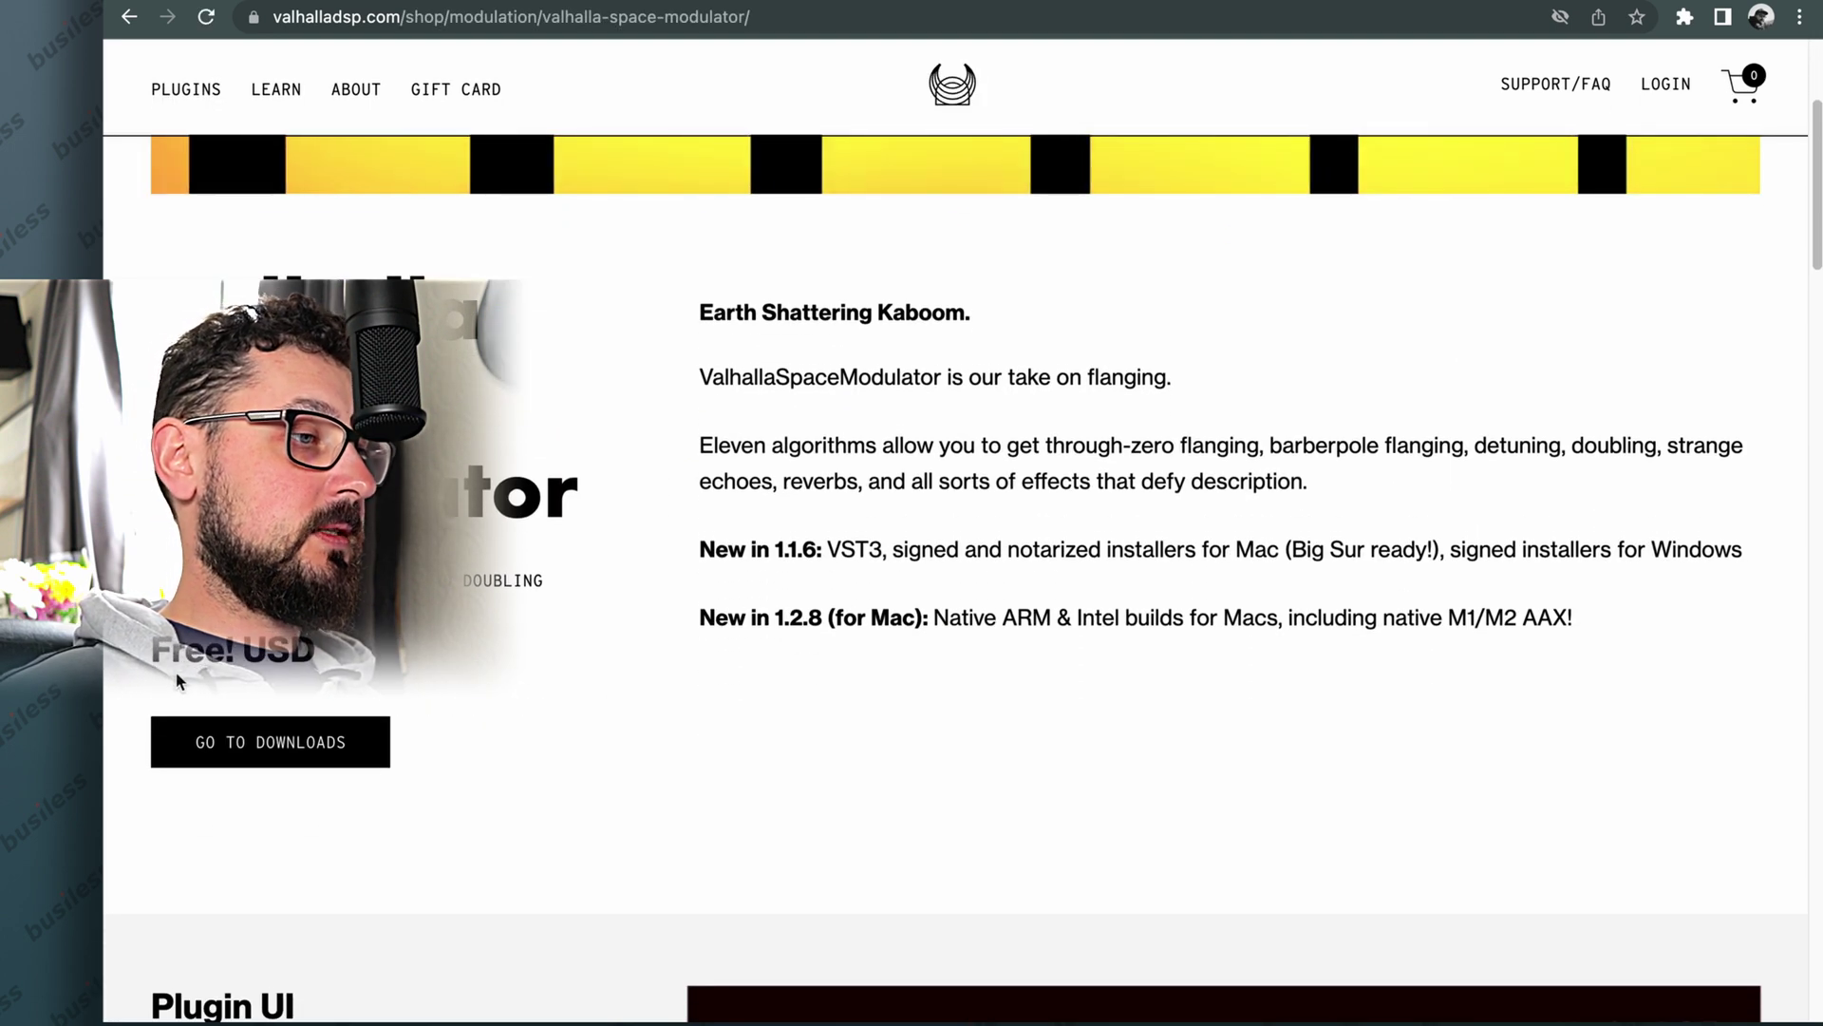
click(306, 741)
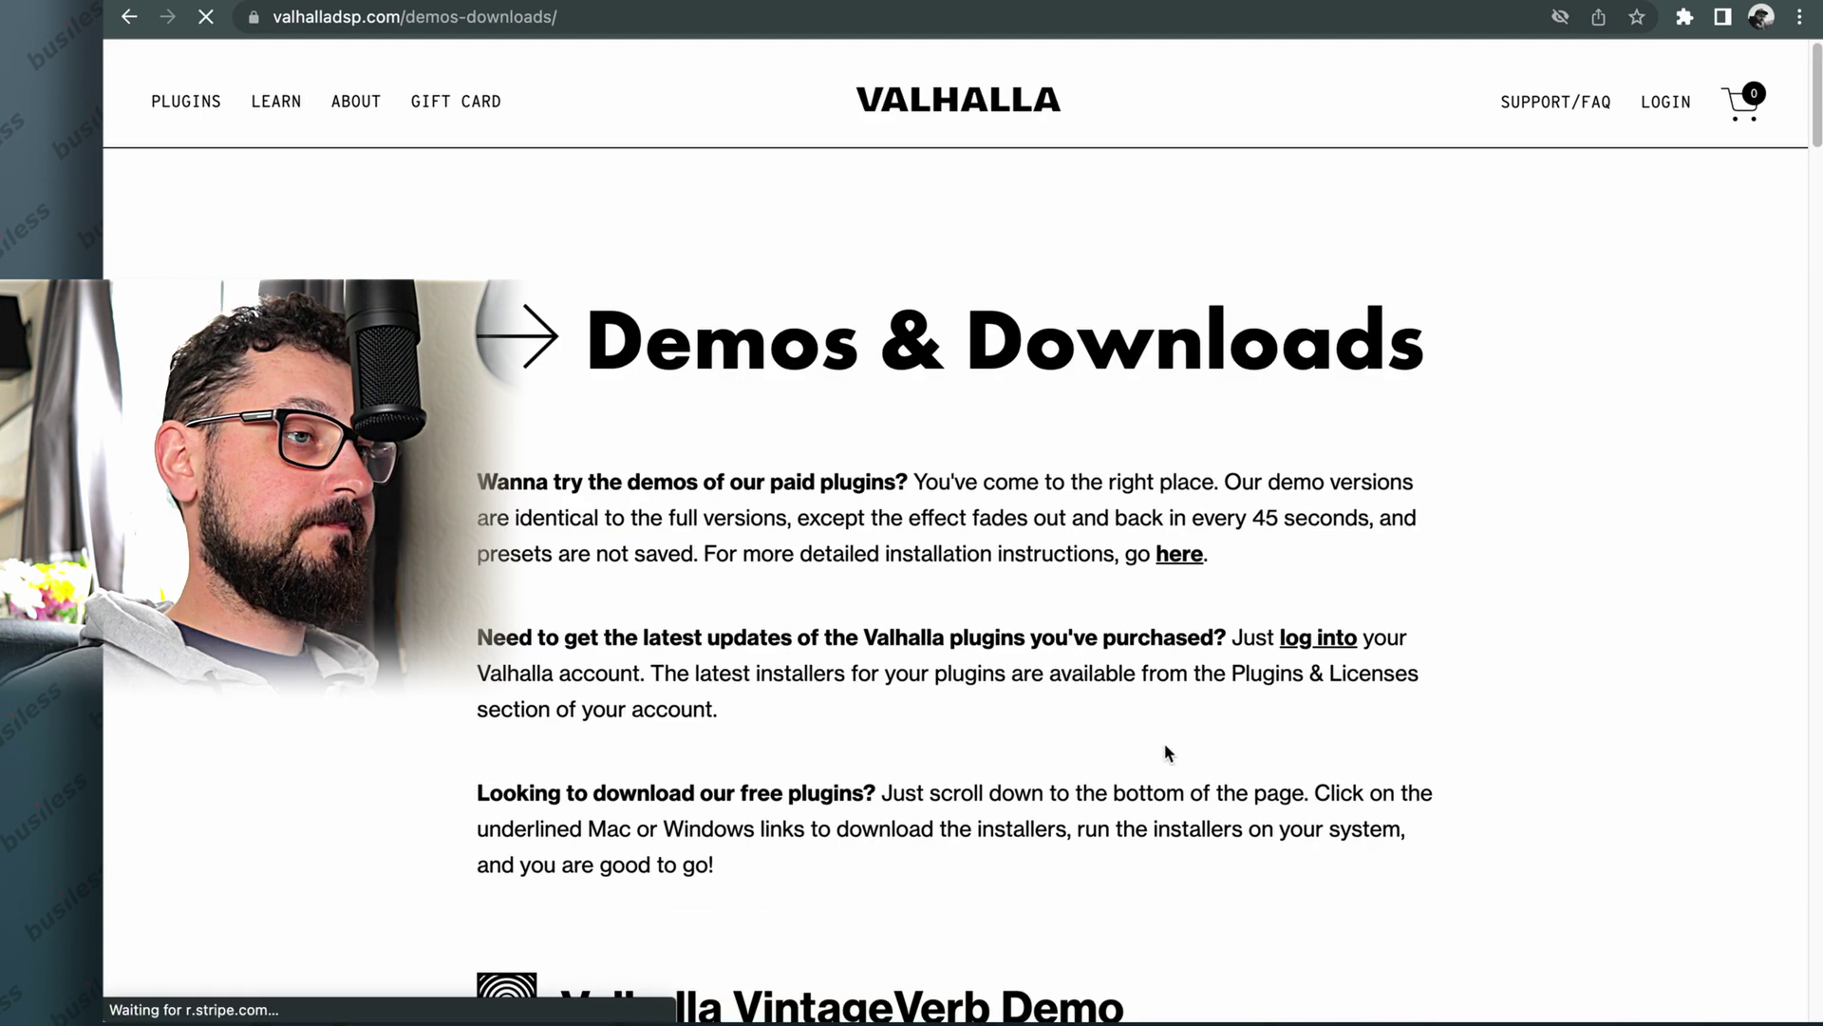
scroll(790, 594, down, 7)
scroll(794, 621, down, 18)
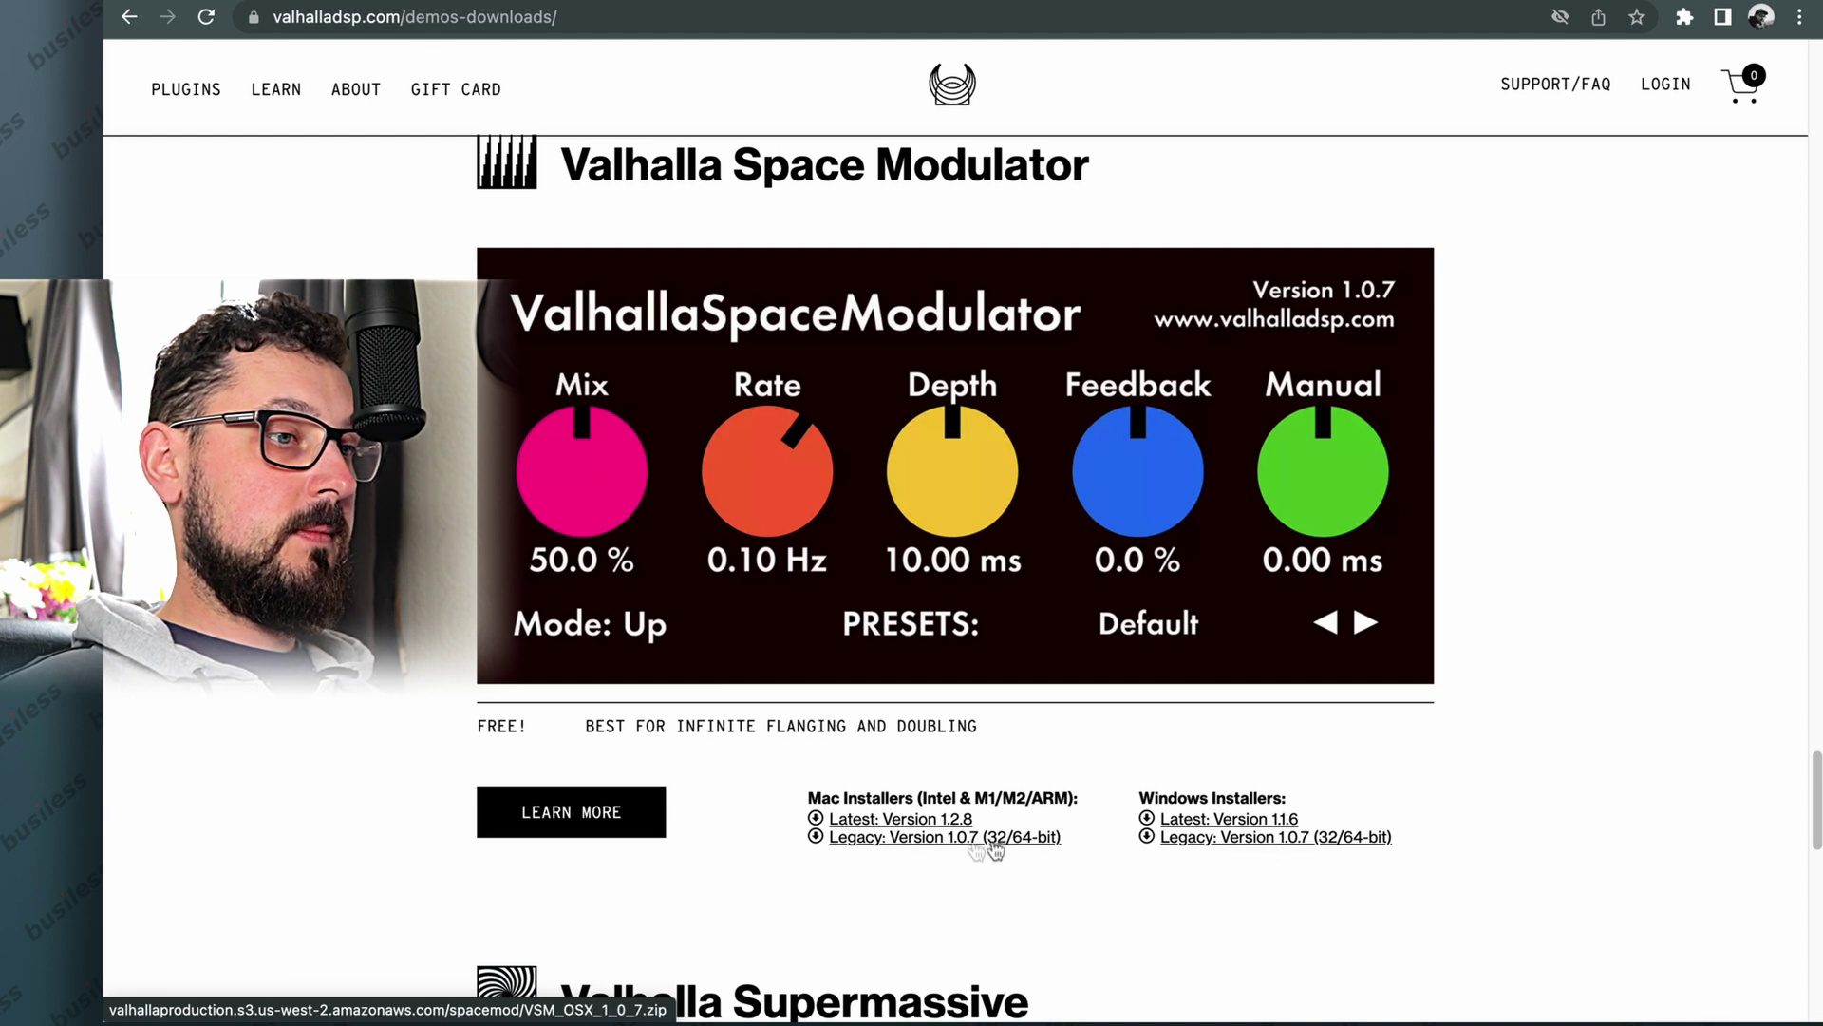
click(923, 822)
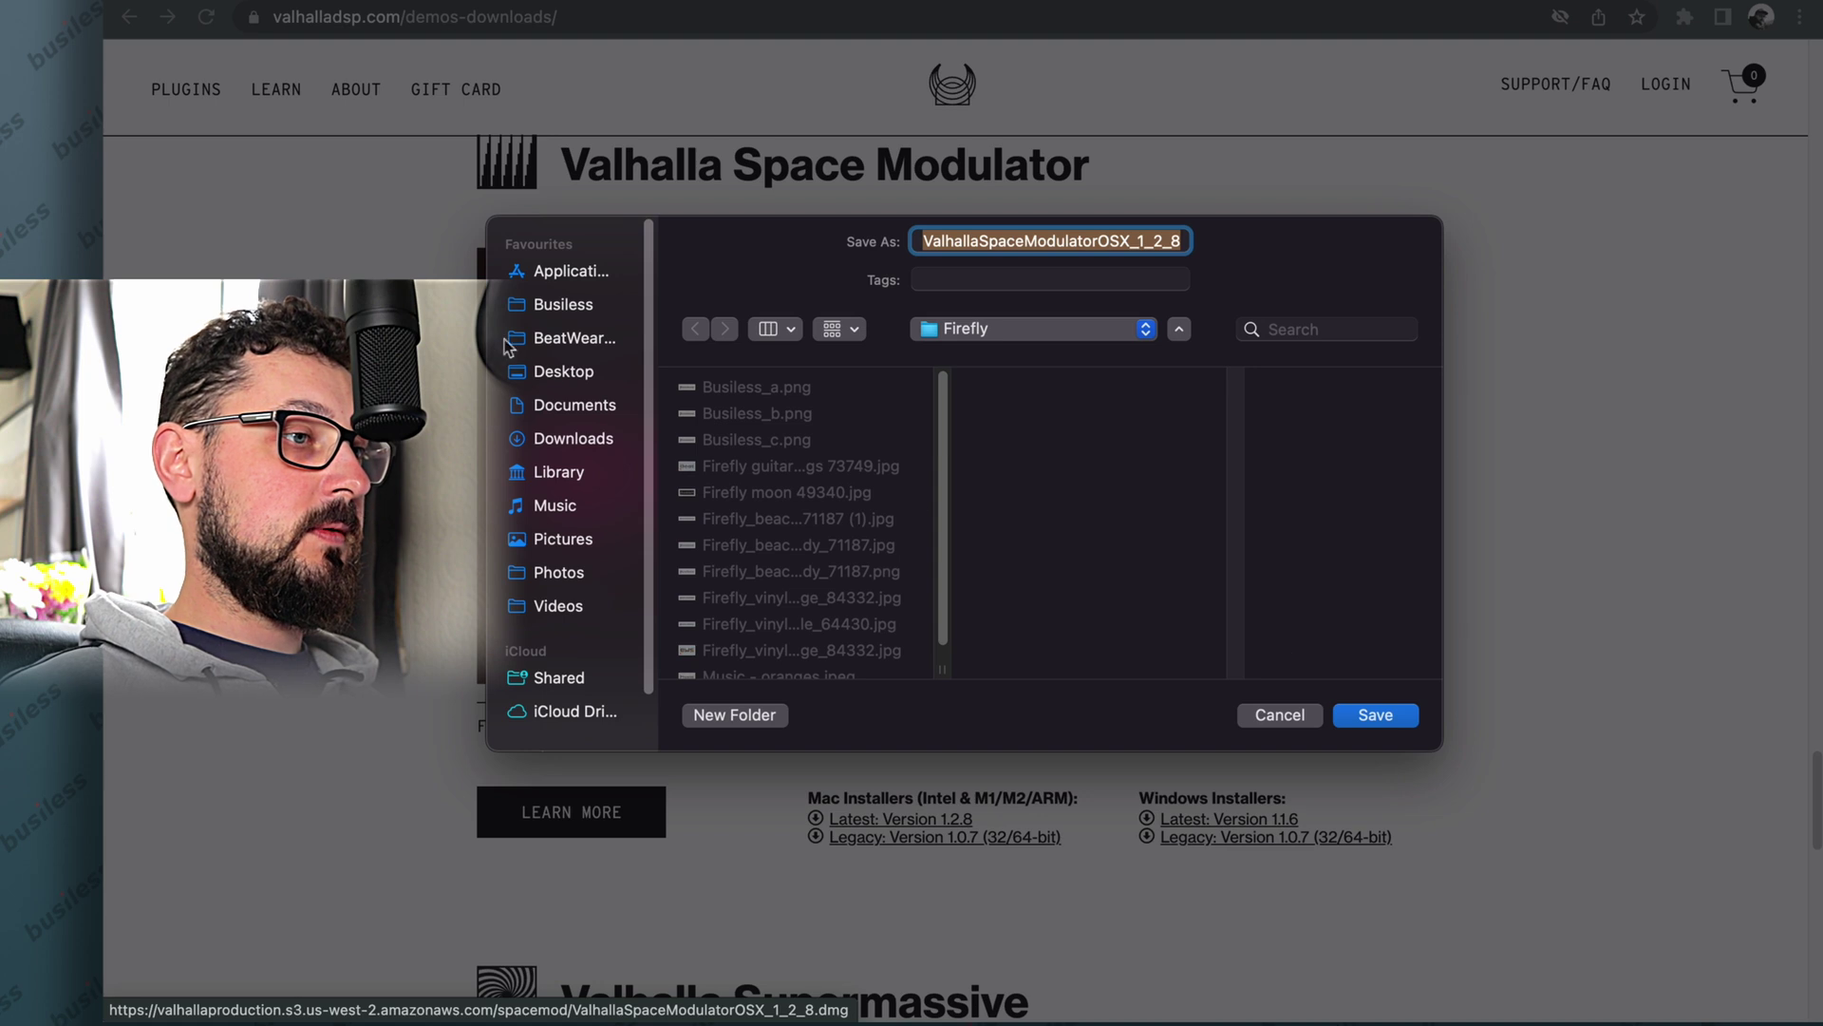
click(532, 372)
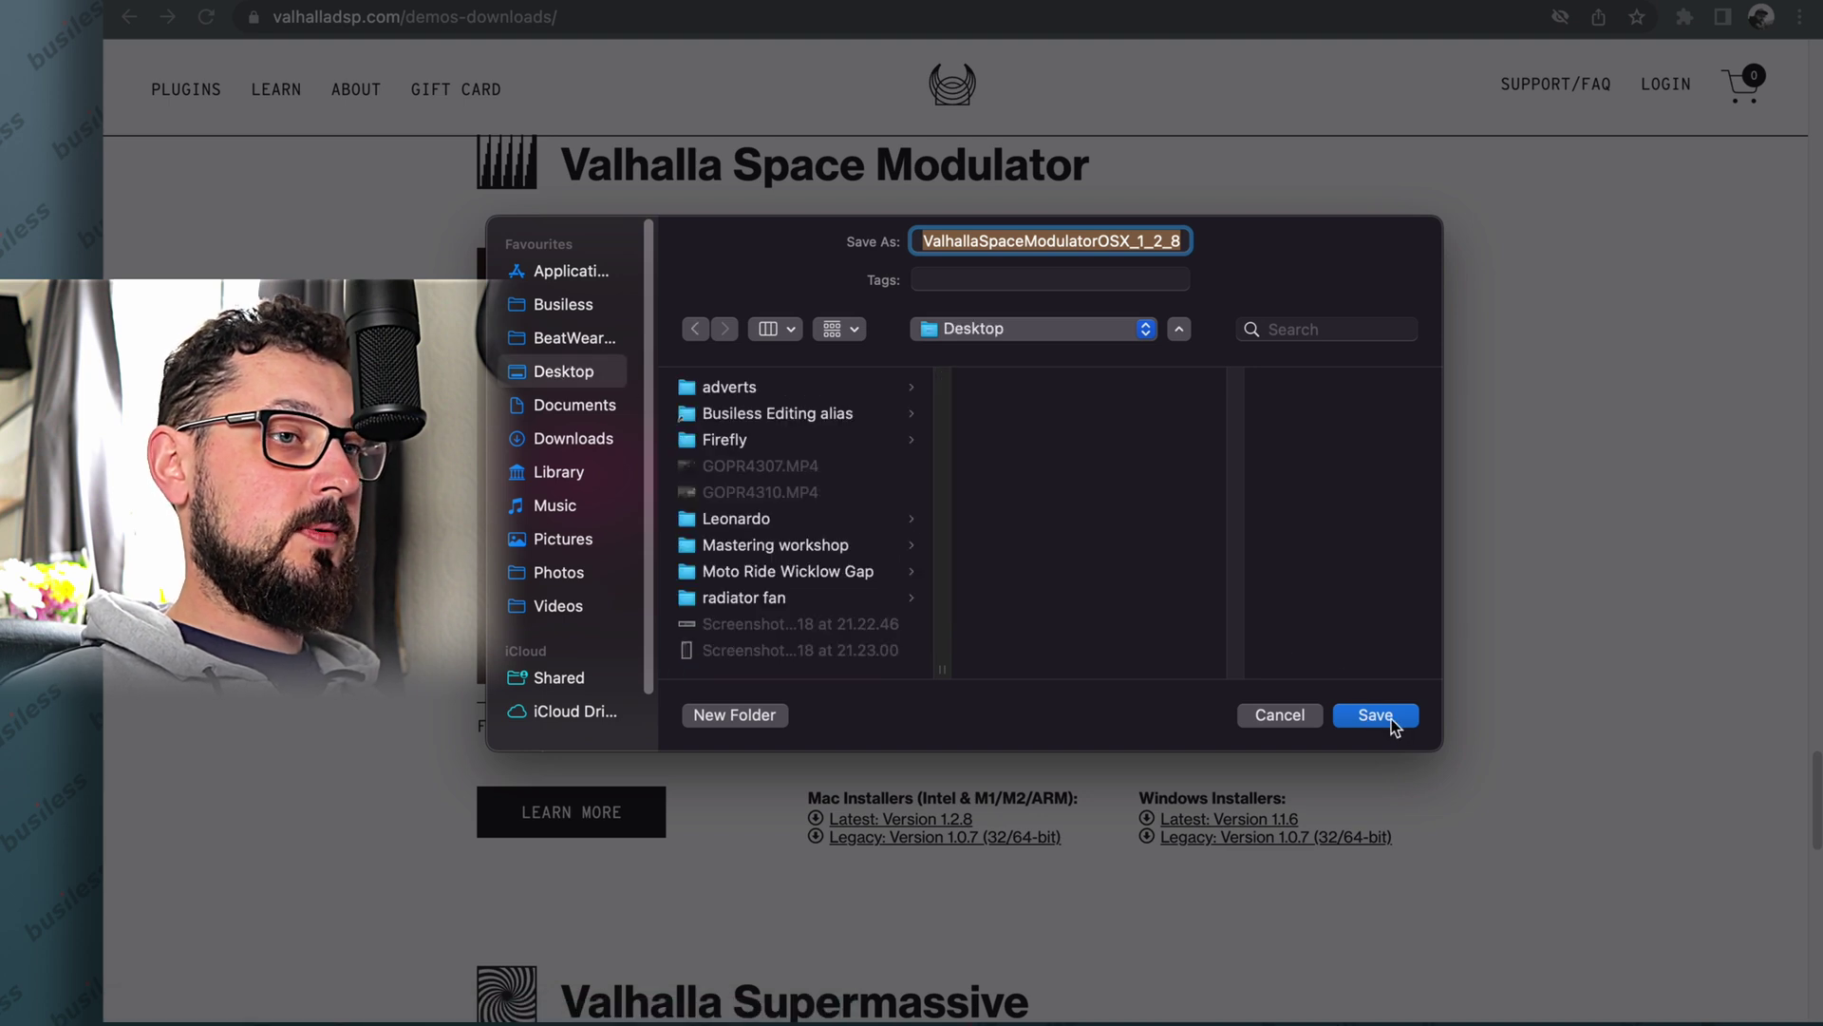
click(1391, 721)
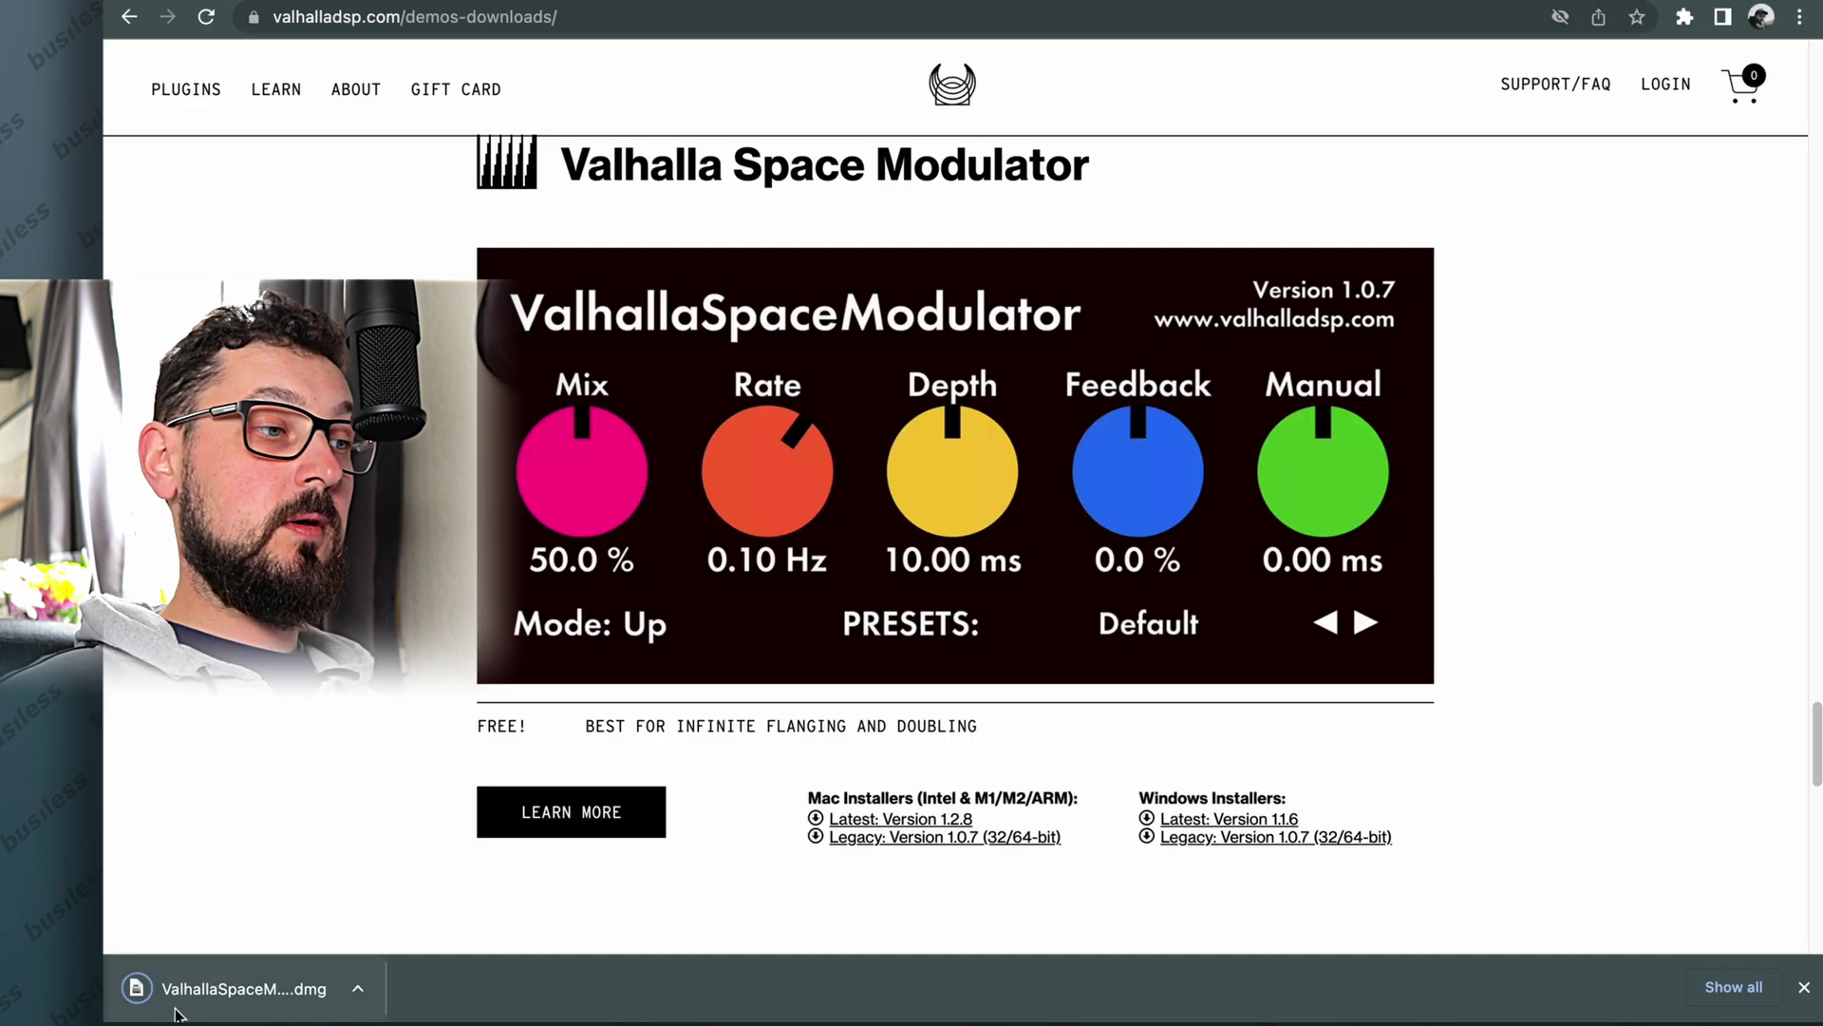
Step: Install Space Modulator from the .dmg package, accepting the licence, then close the installer and Finder window
click(224, 997)
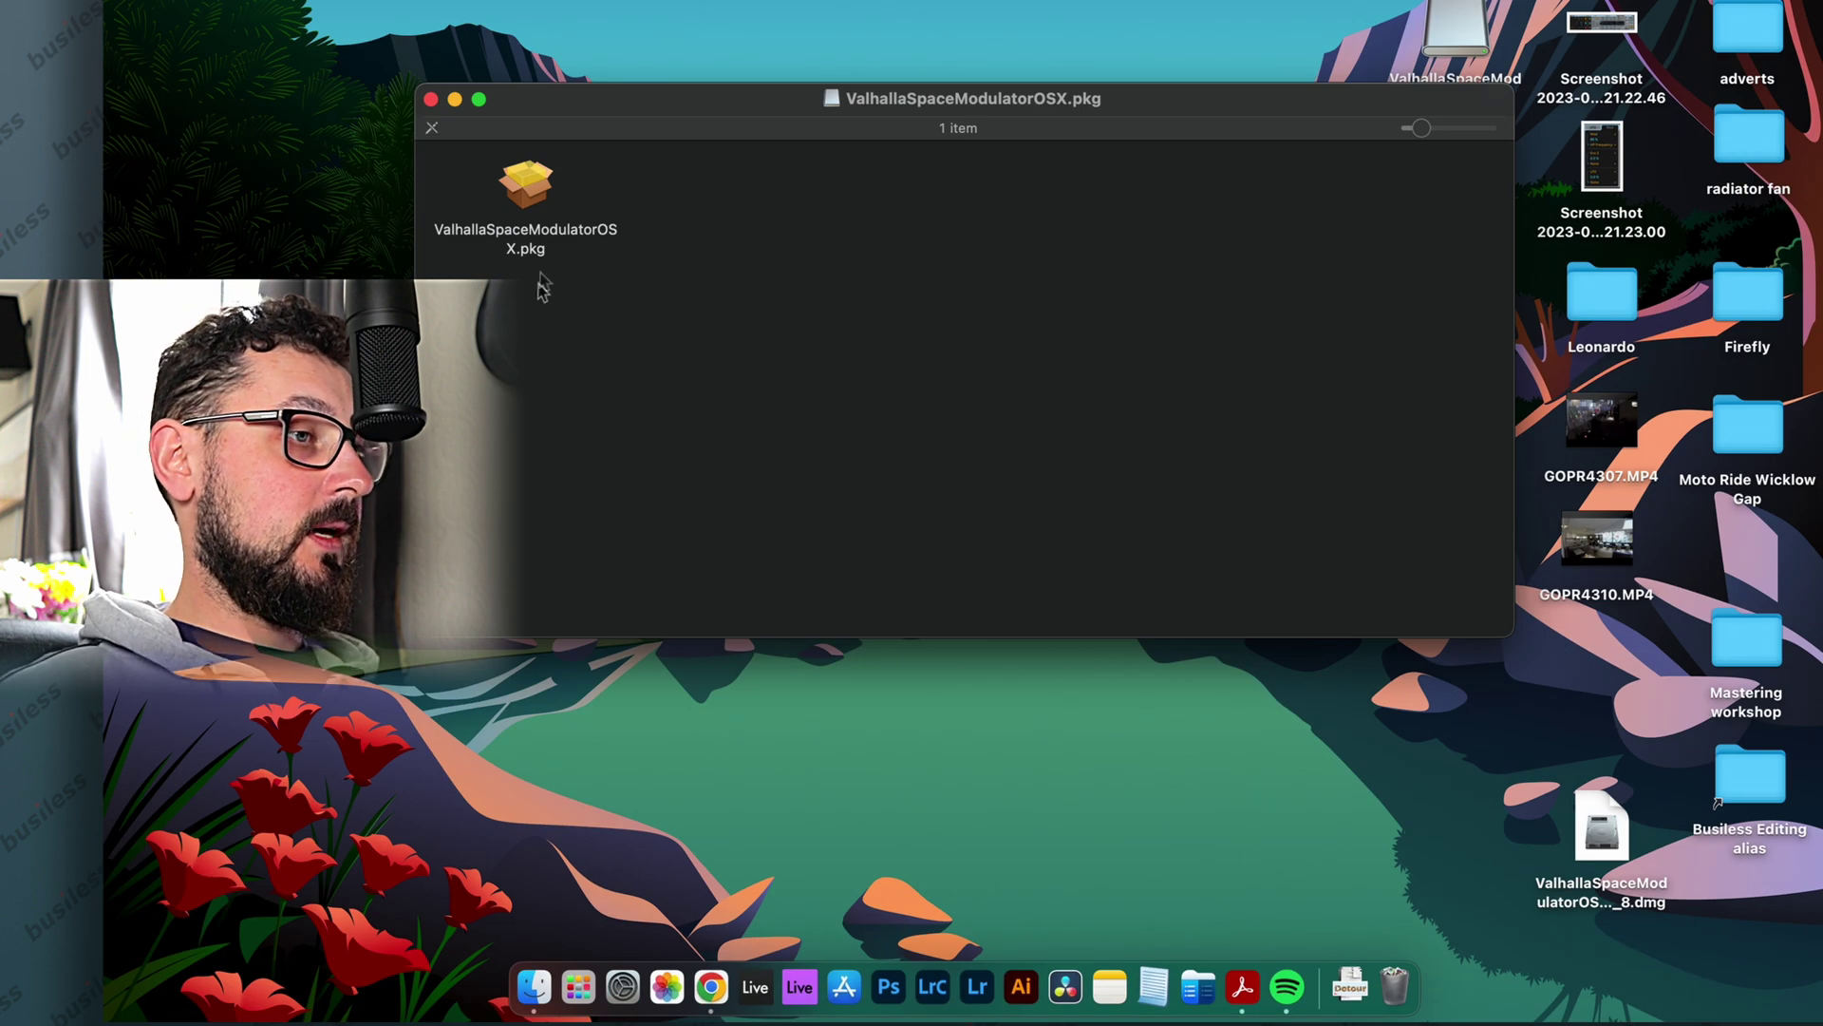
double_click(525, 190)
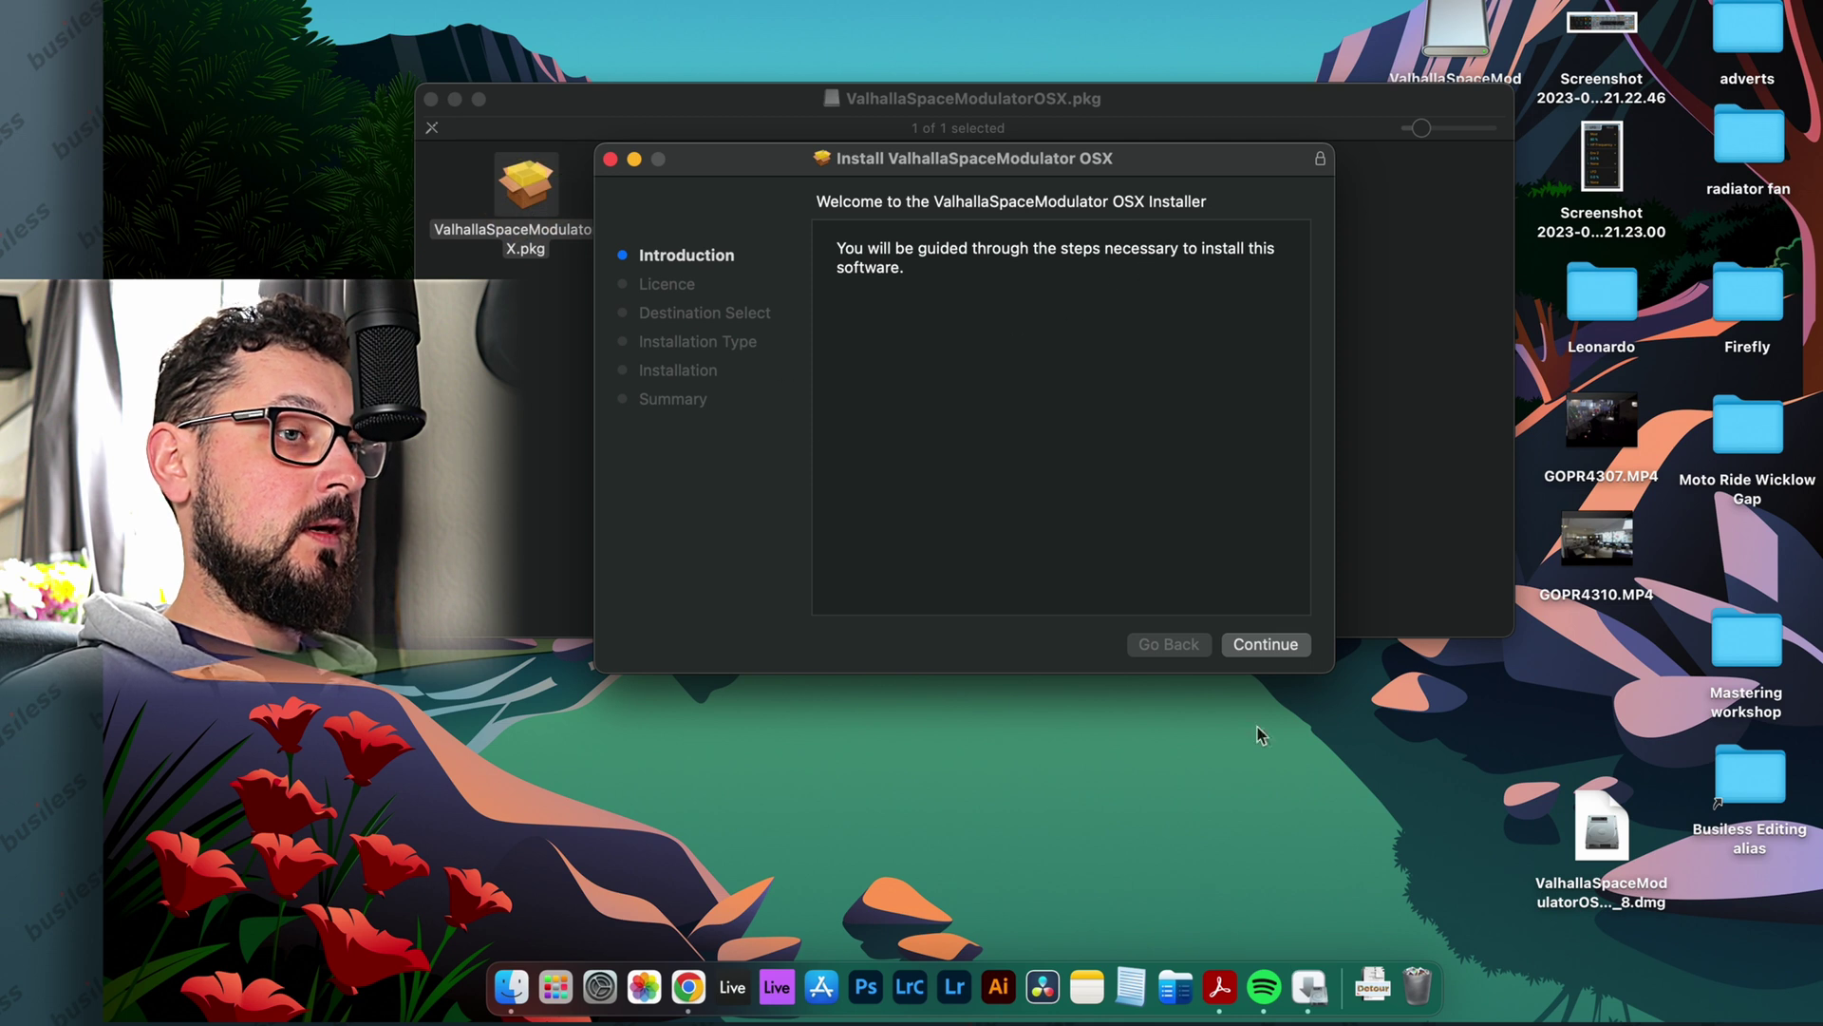
click(1266, 645)
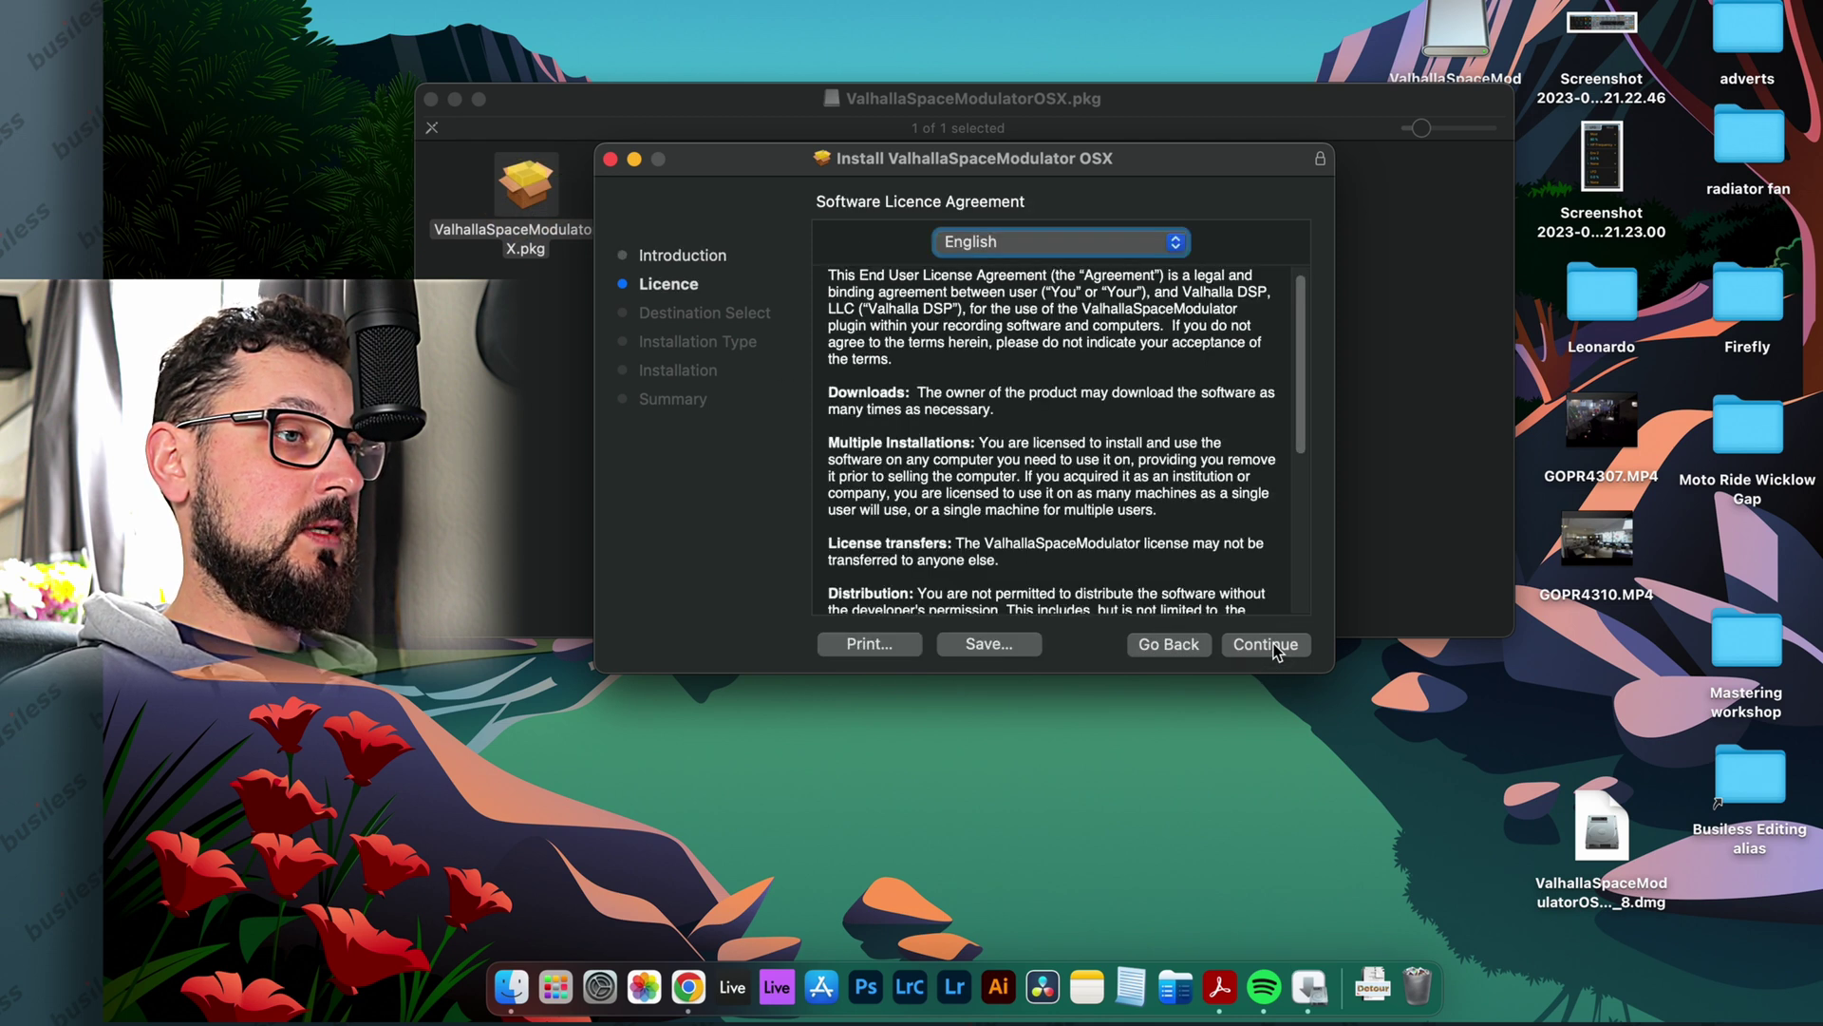
click(1266, 645)
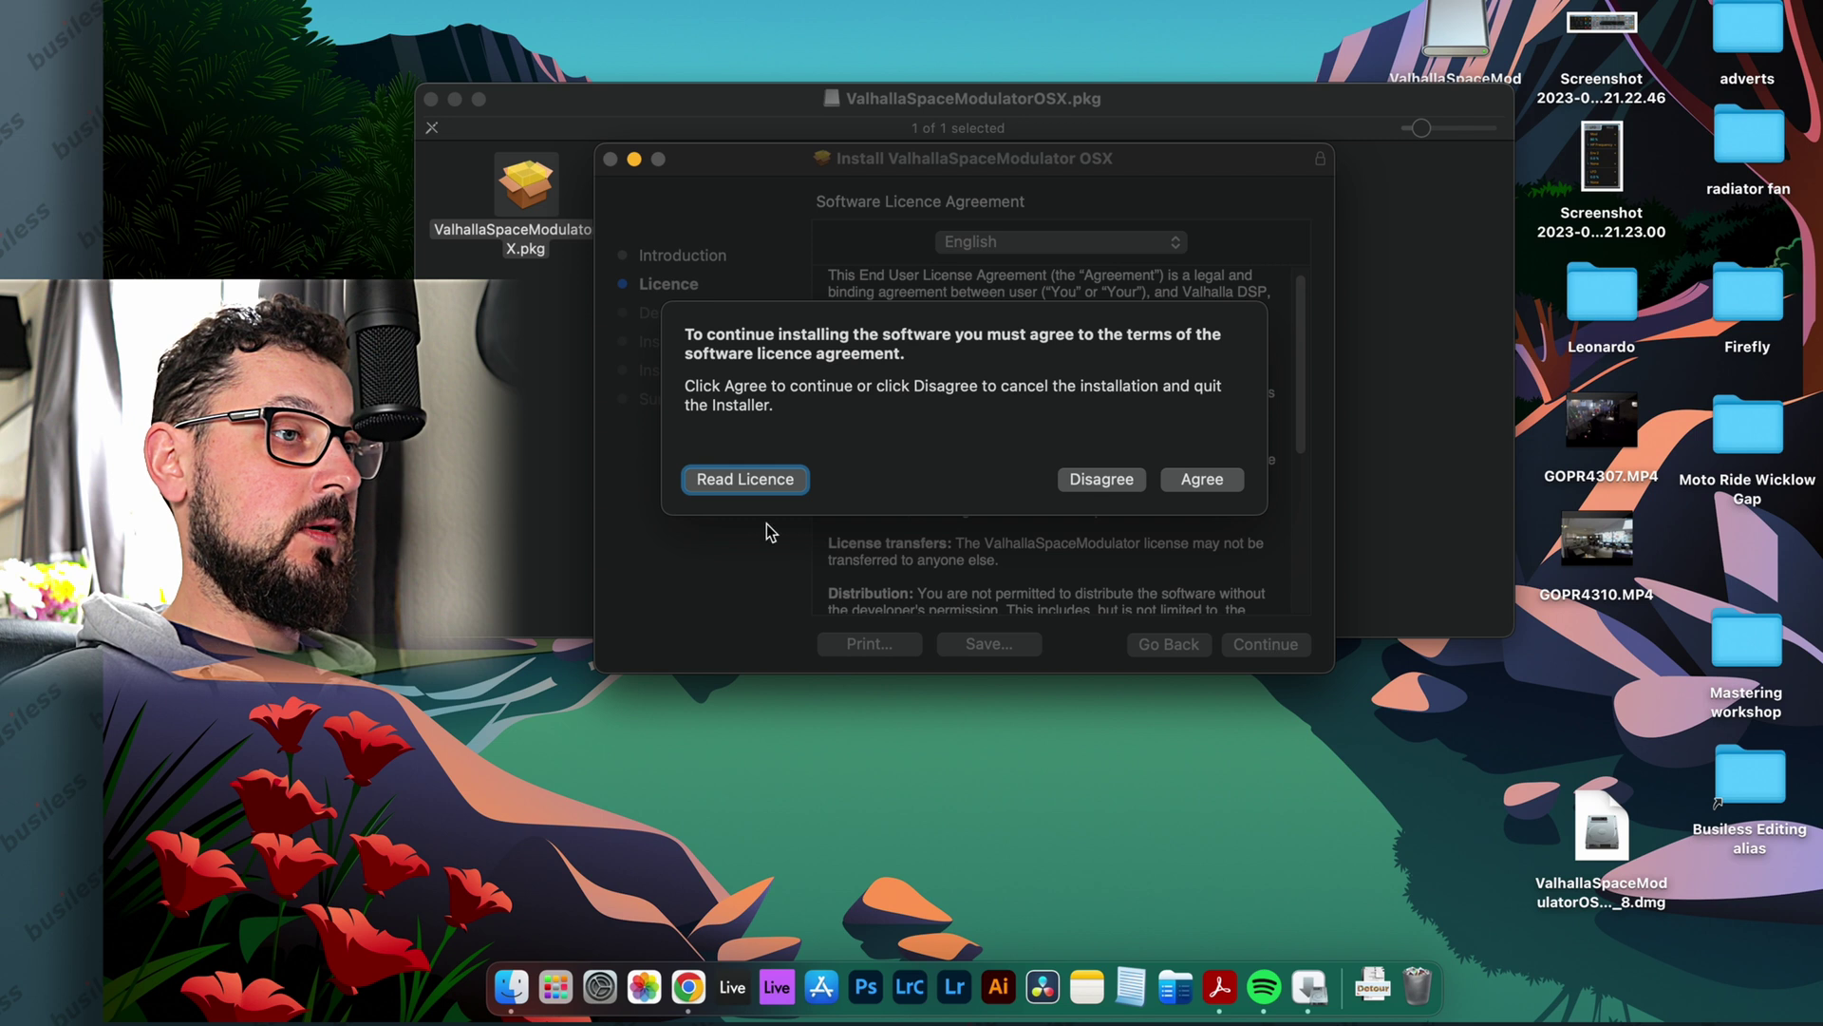
click(1212, 492)
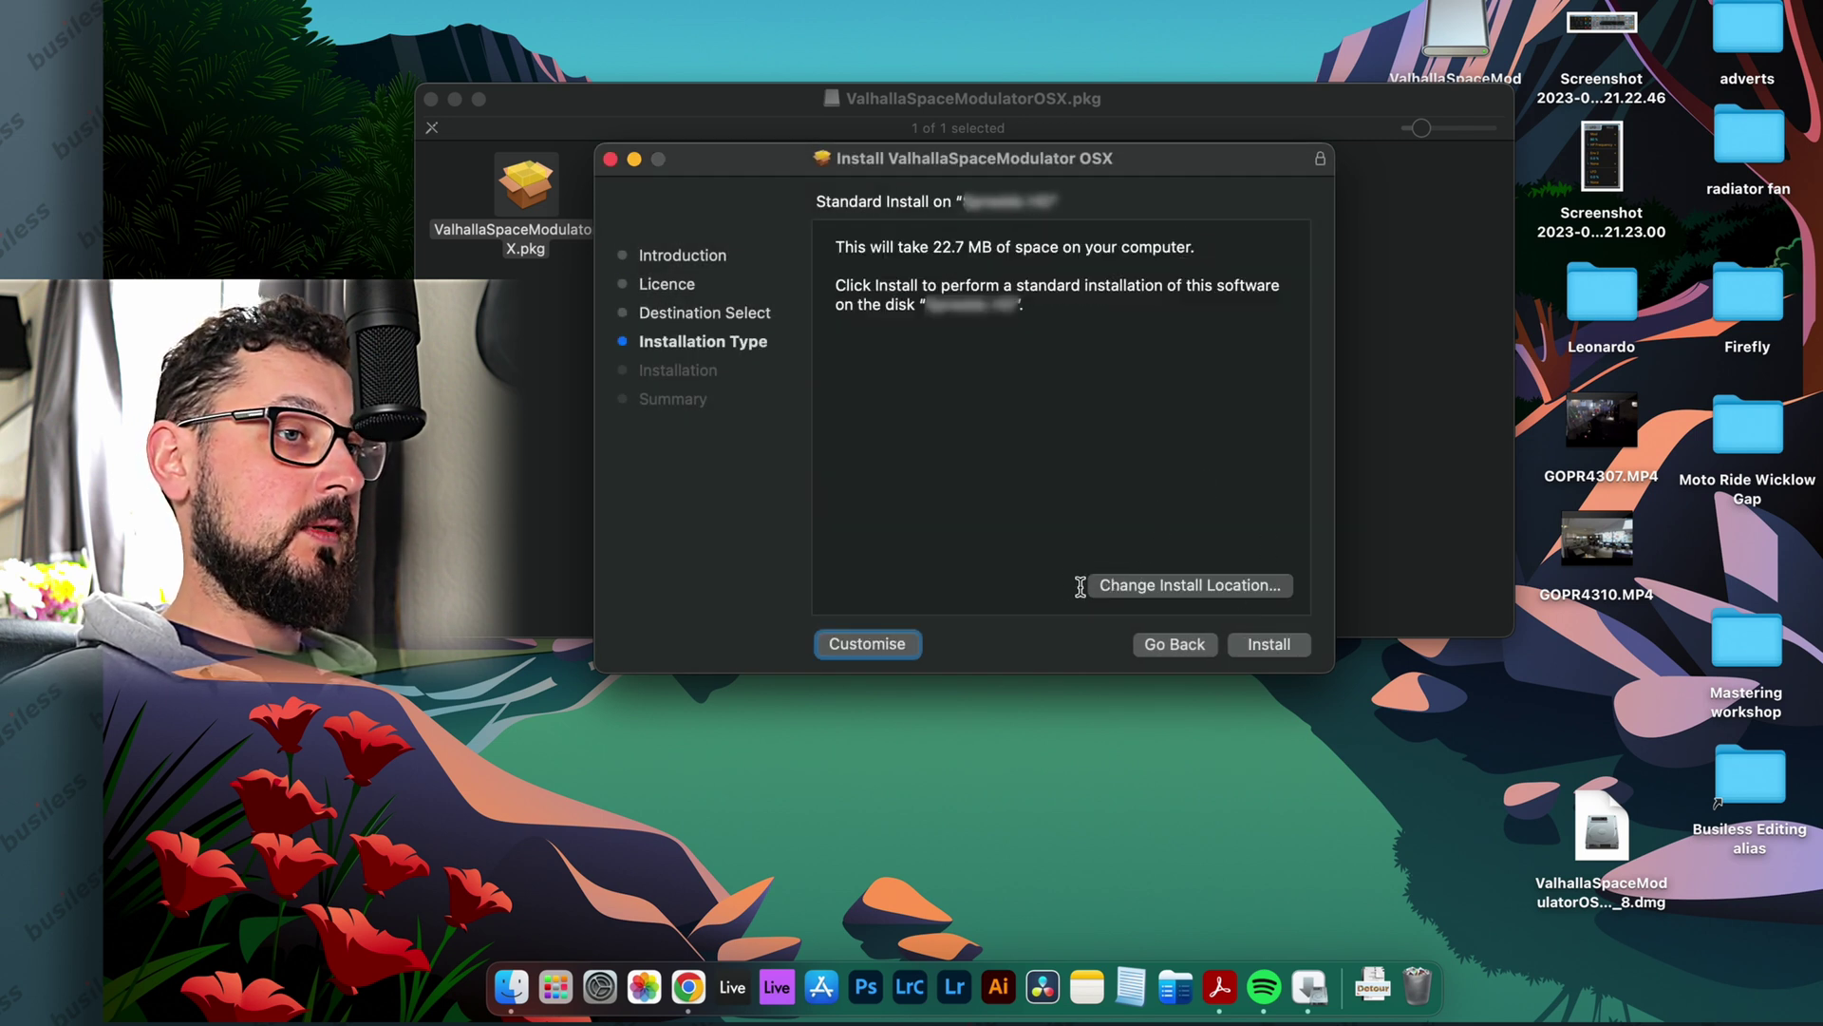
click(1270, 646)
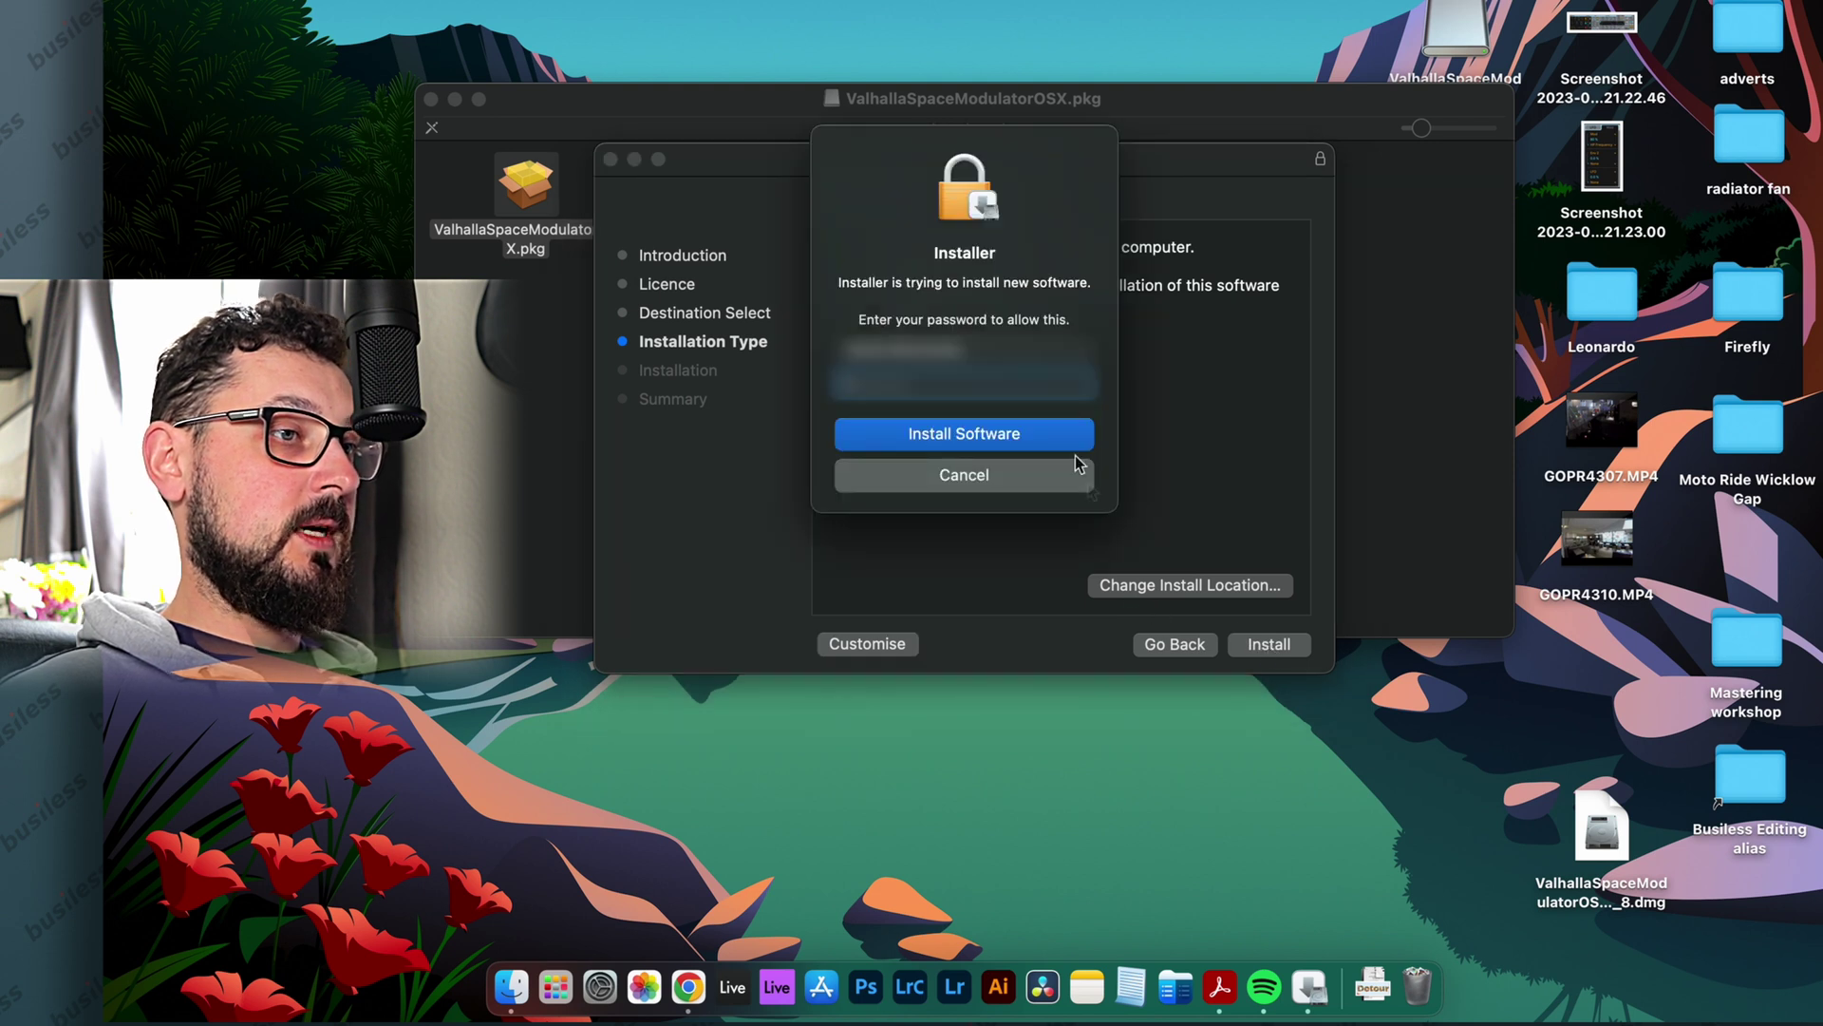
click(1062, 434)
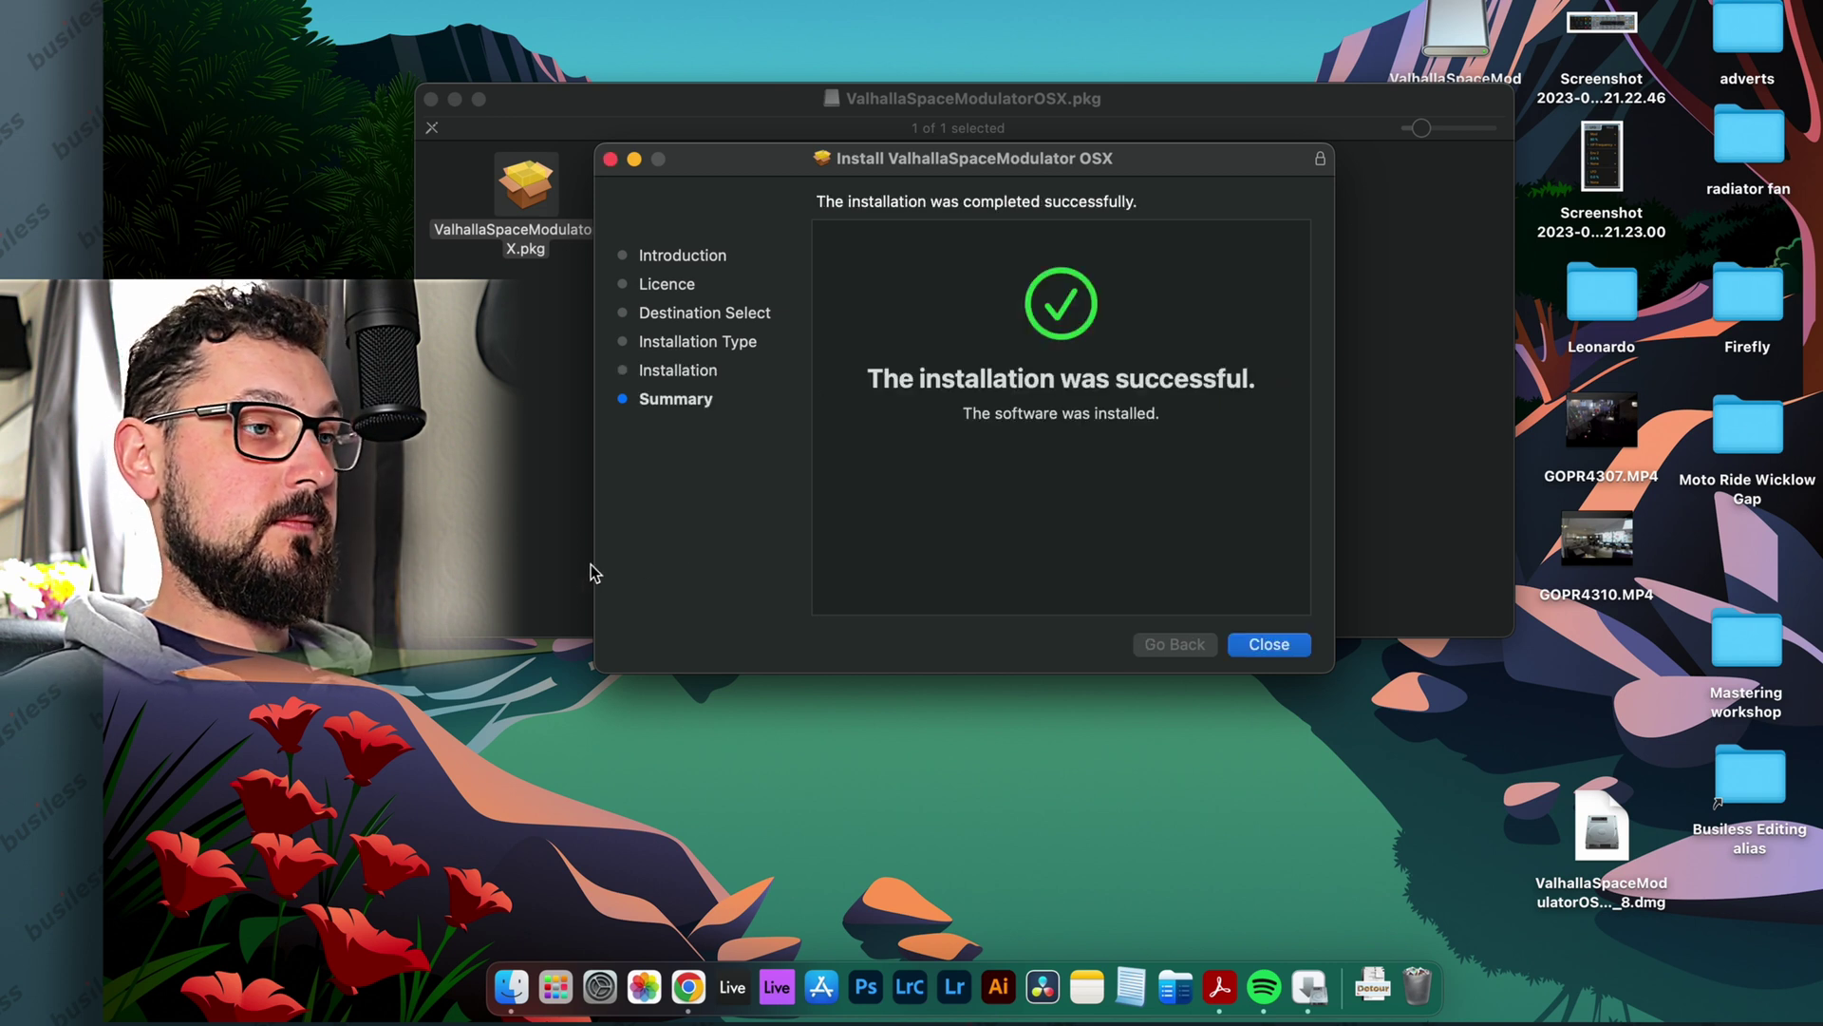
click(1273, 646)
click(432, 99)
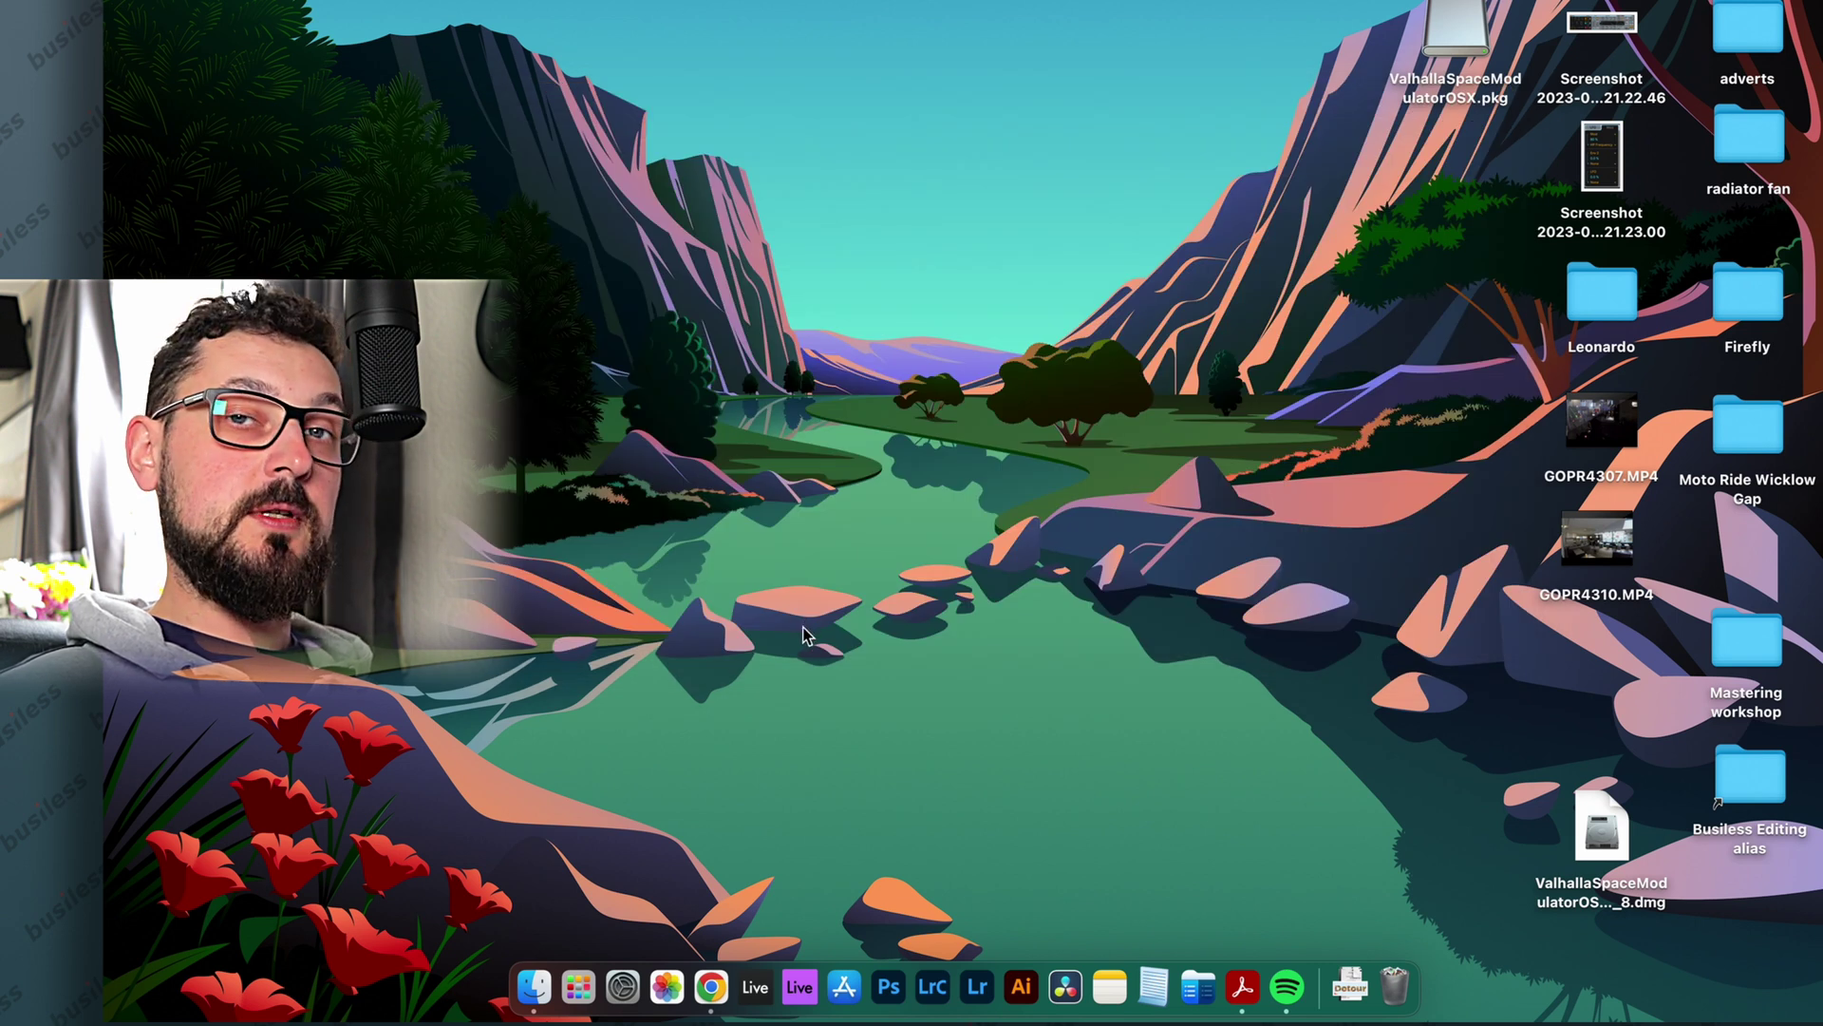
Step: Launch Live and locate ValhallaSpaceModulator under Plug-Ins › VST3 › Valhalla DSP, LLC
click(756, 973)
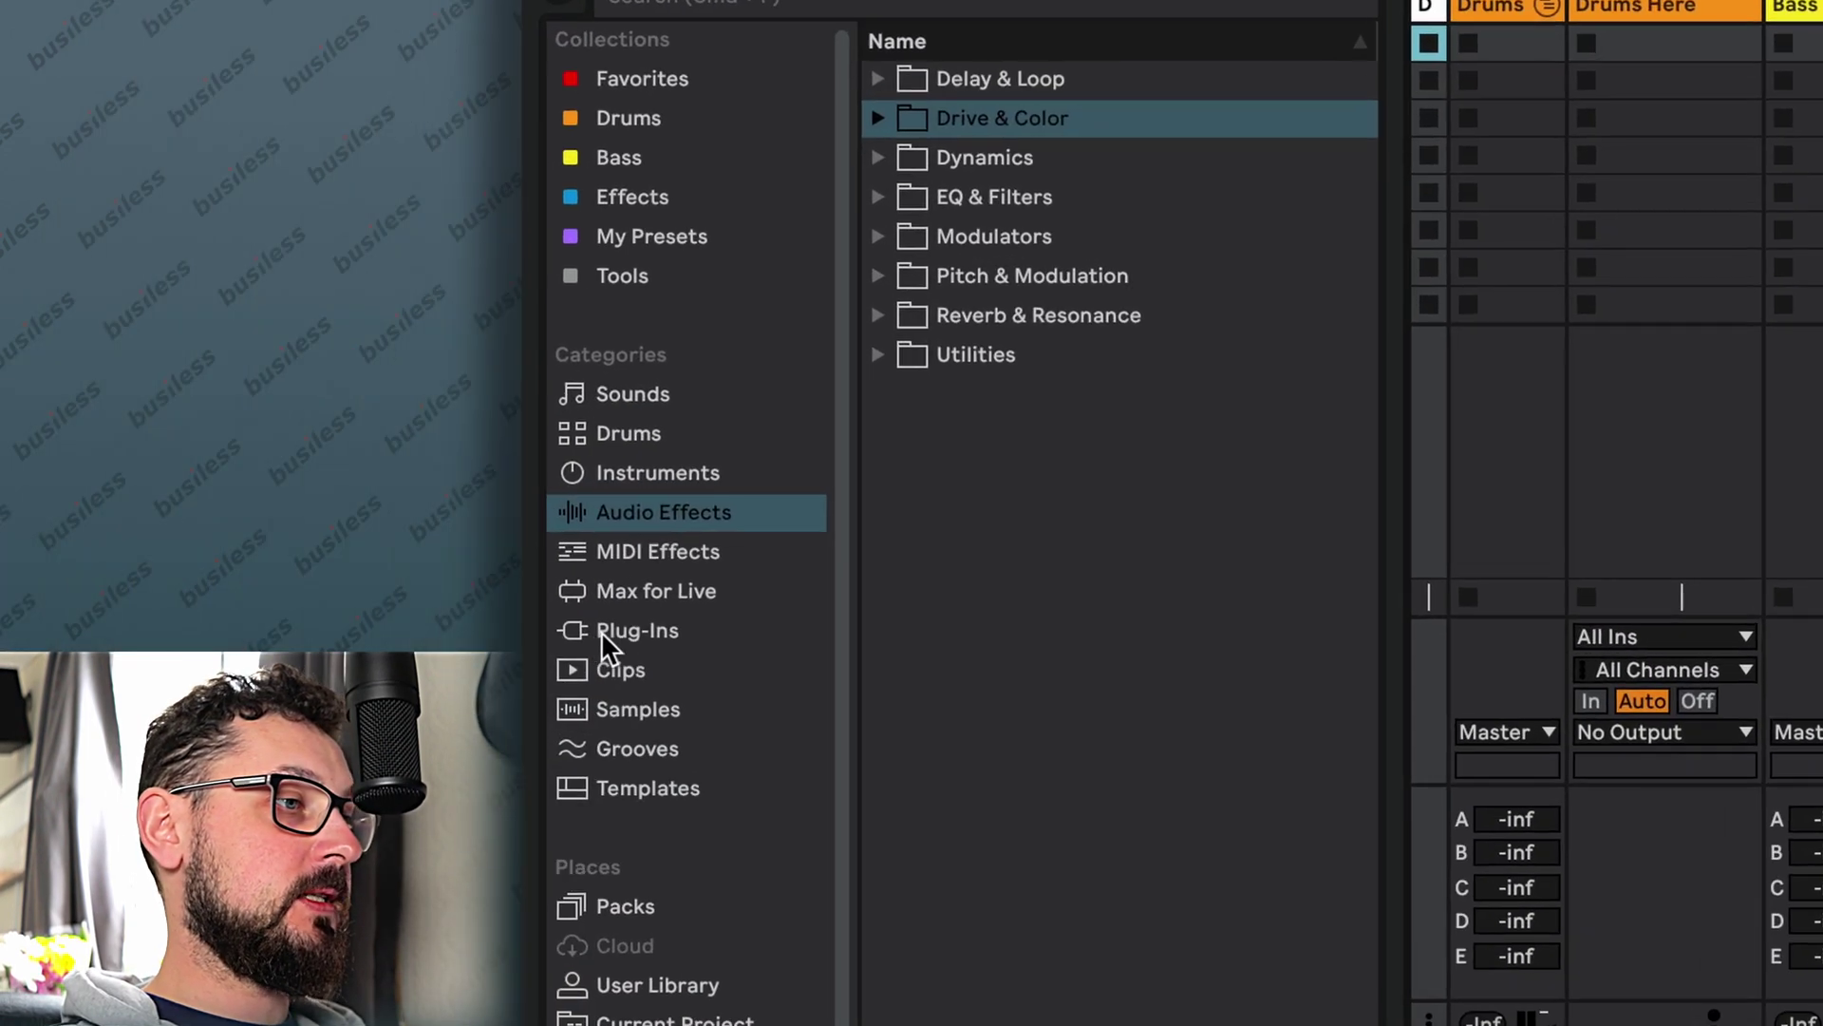
click(422, 530)
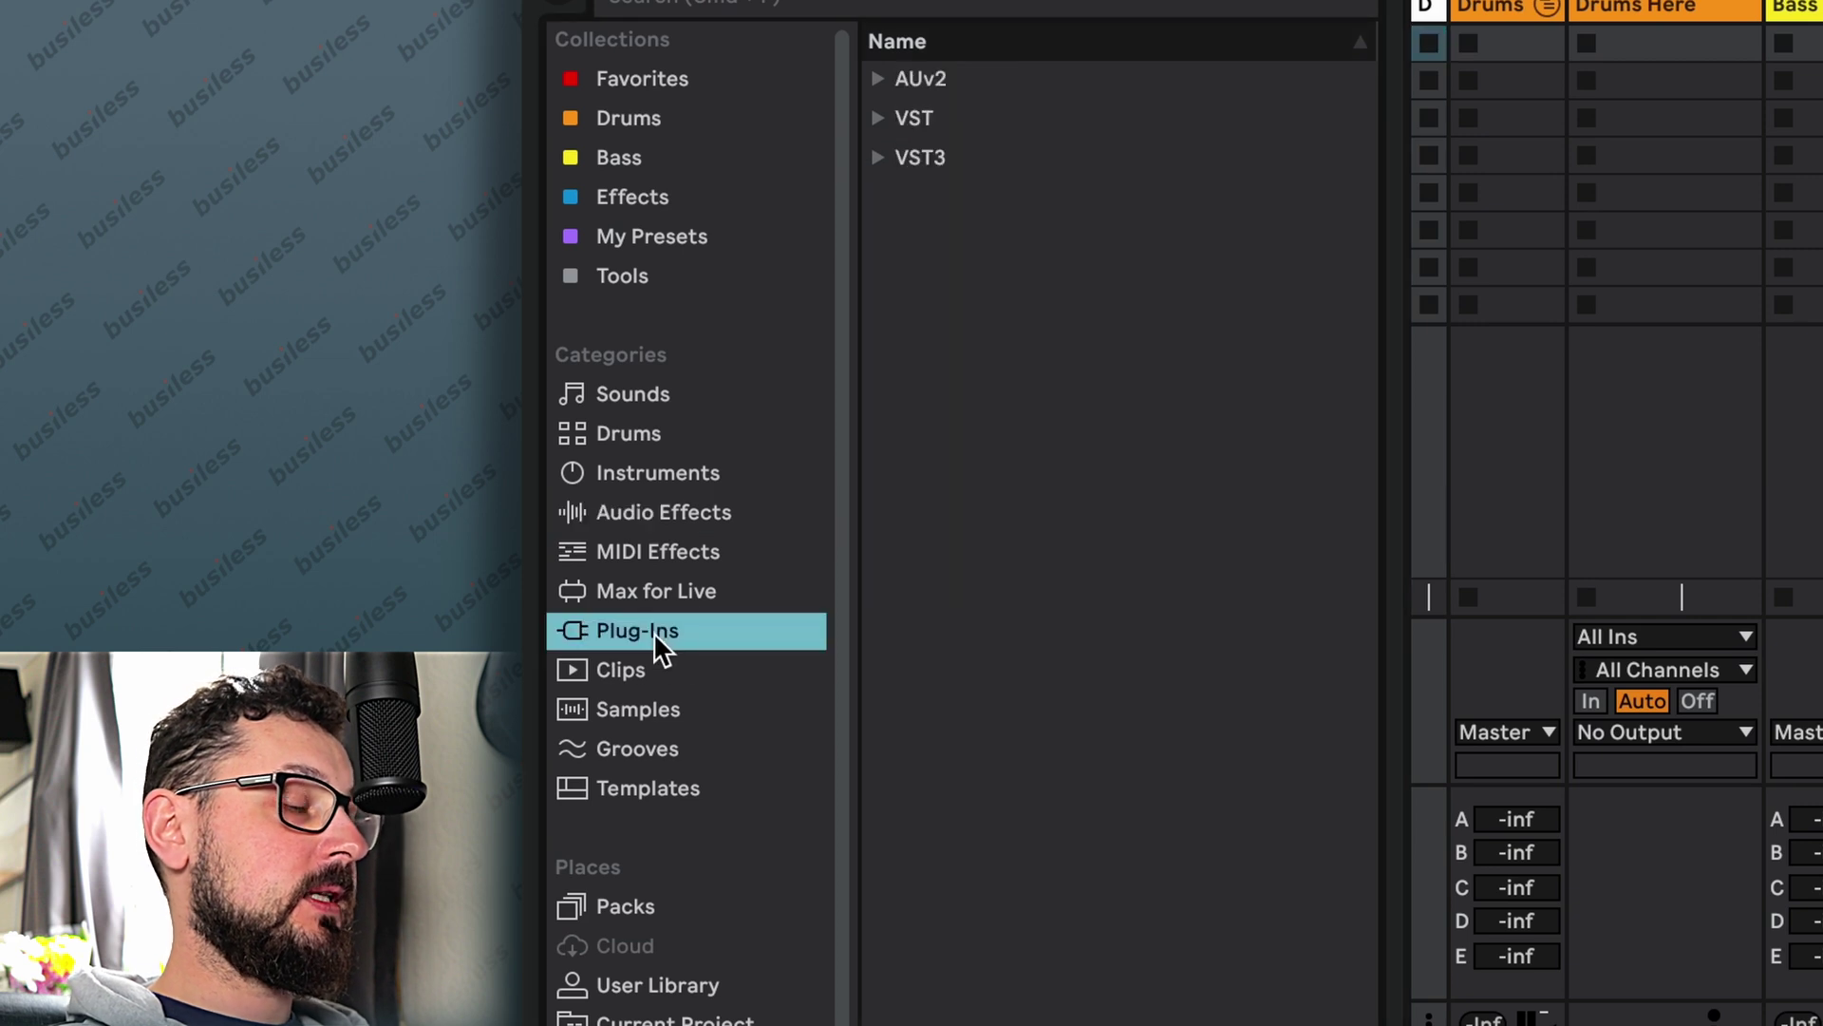
click(877, 156)
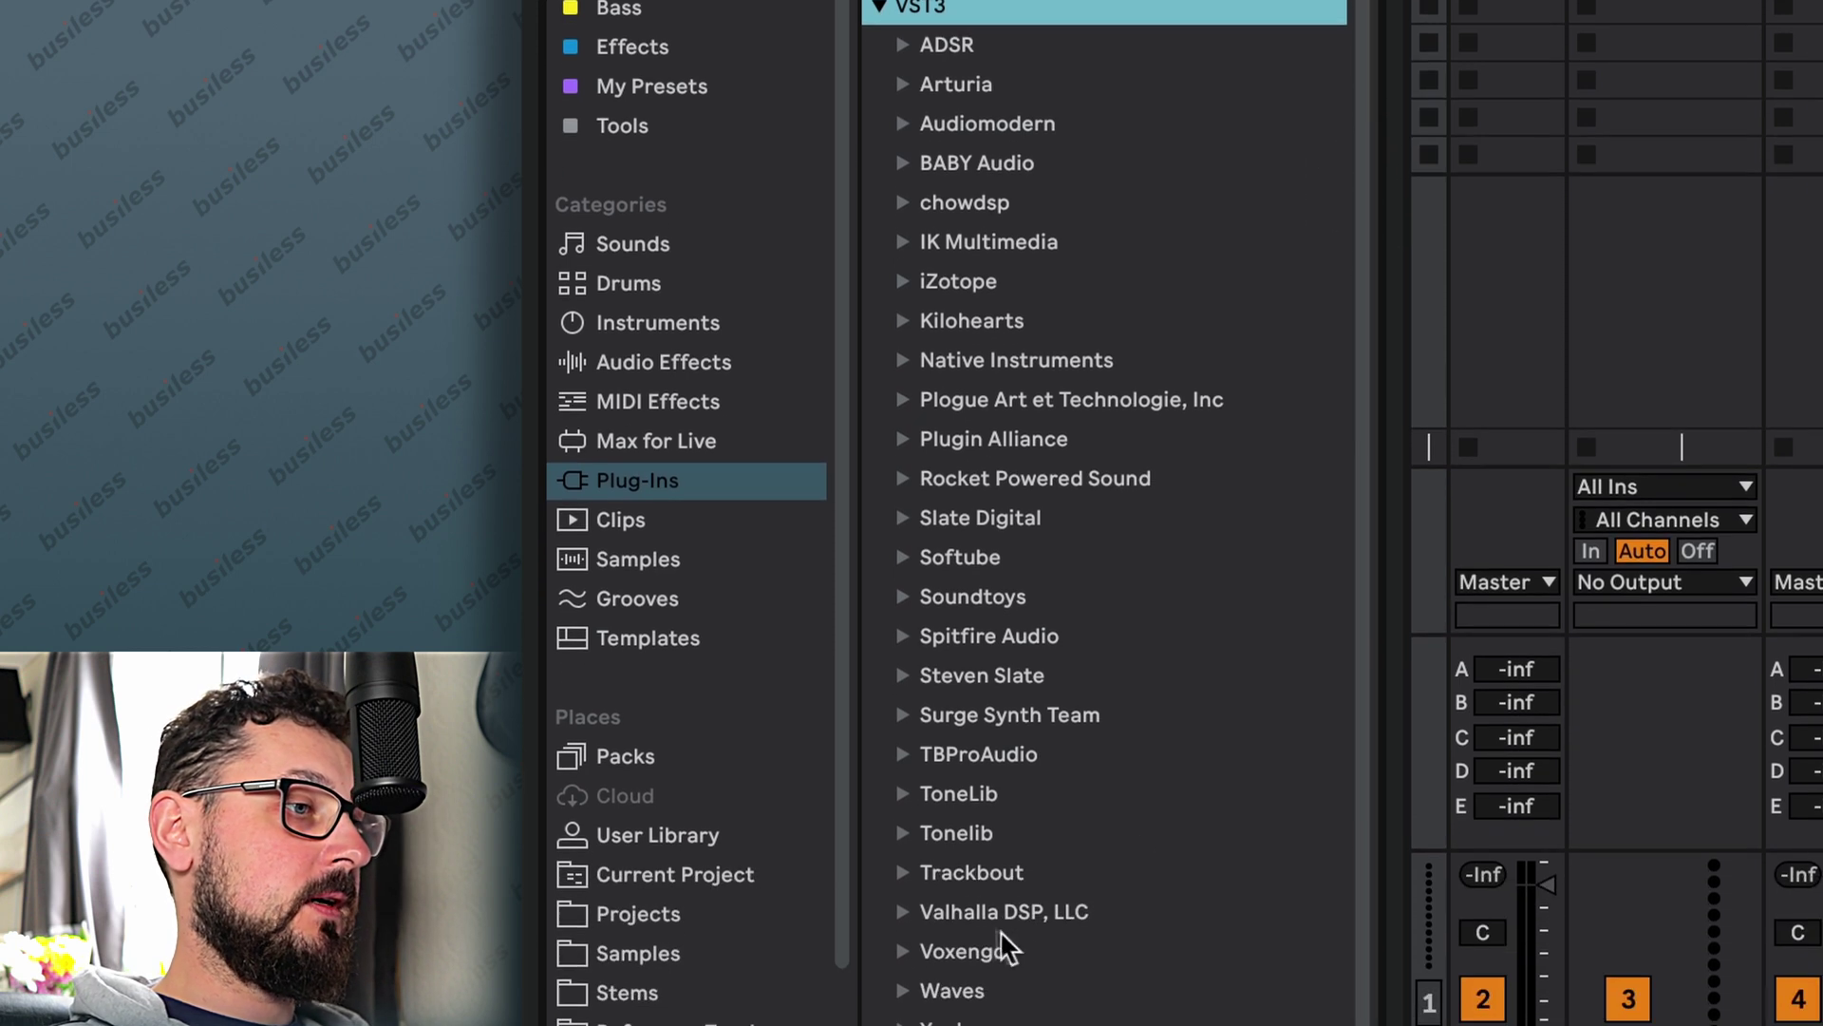
click(901, 913)
click(1101, 883)
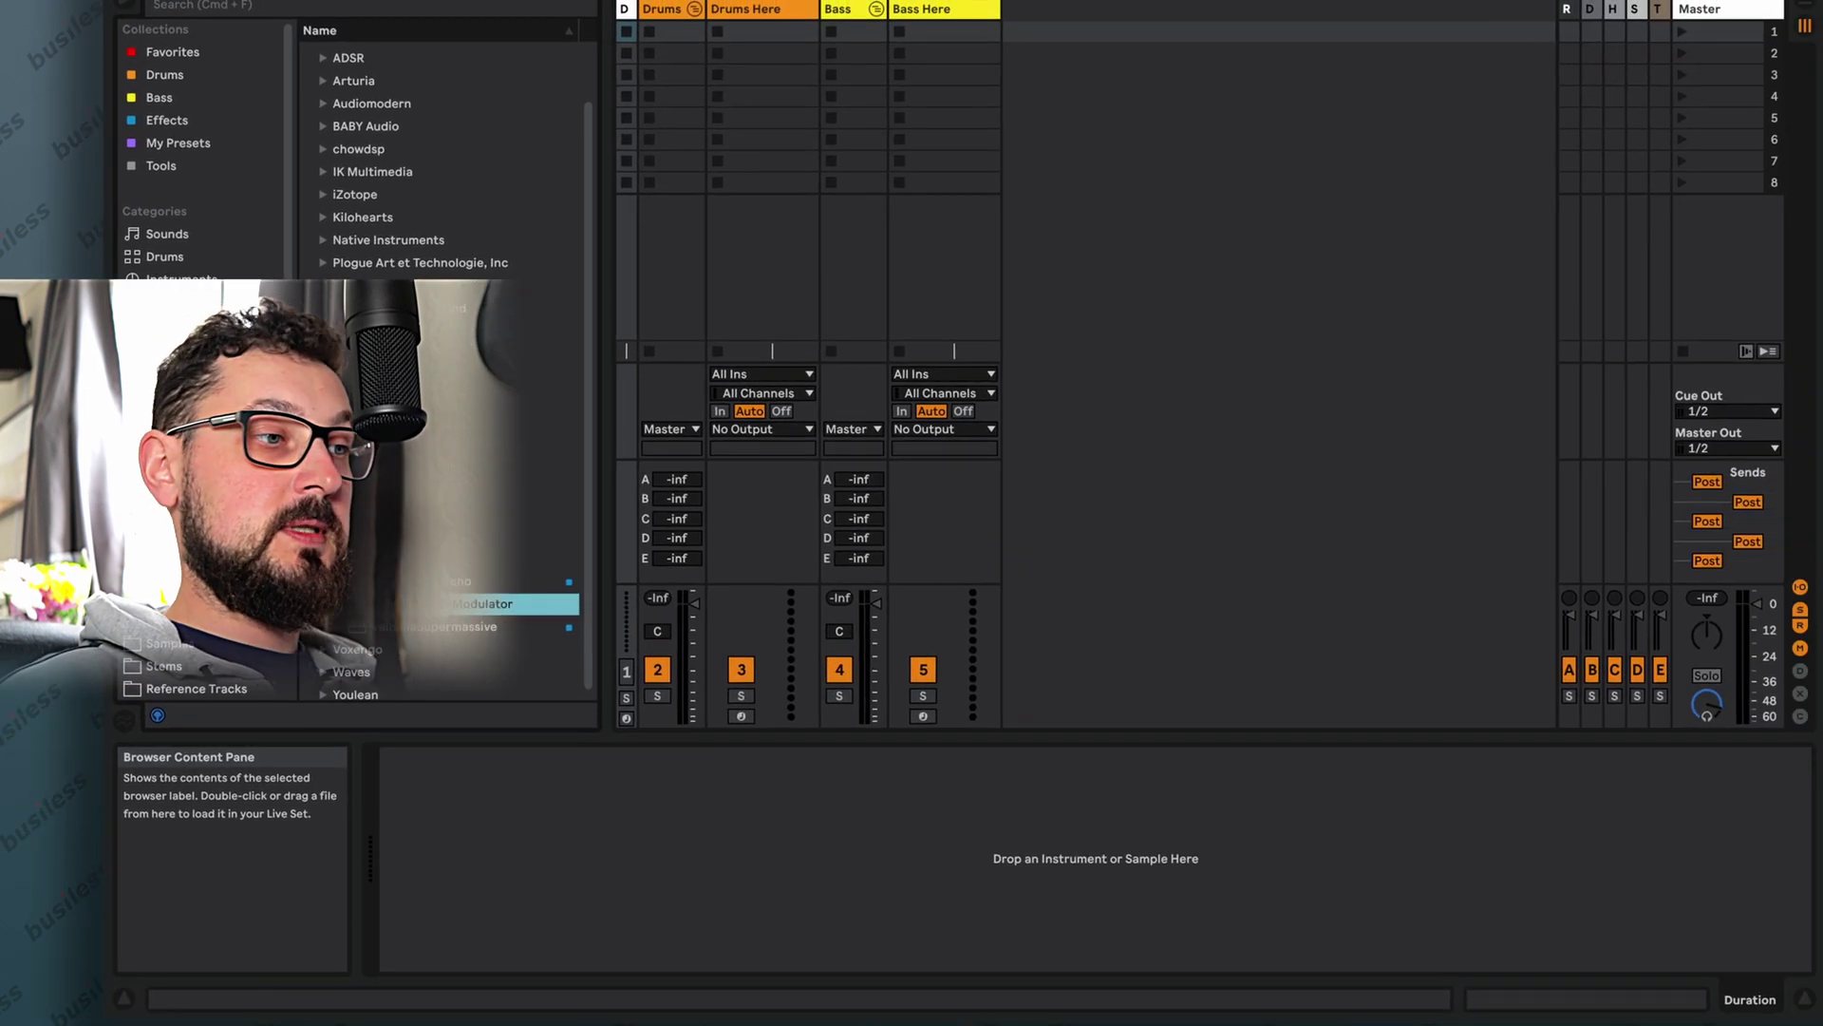
Step: Add a Grand Piano MIDI track from Favorites and load ValhallaSpaceModulator onto it
click(926, 8)
click(172, 51)
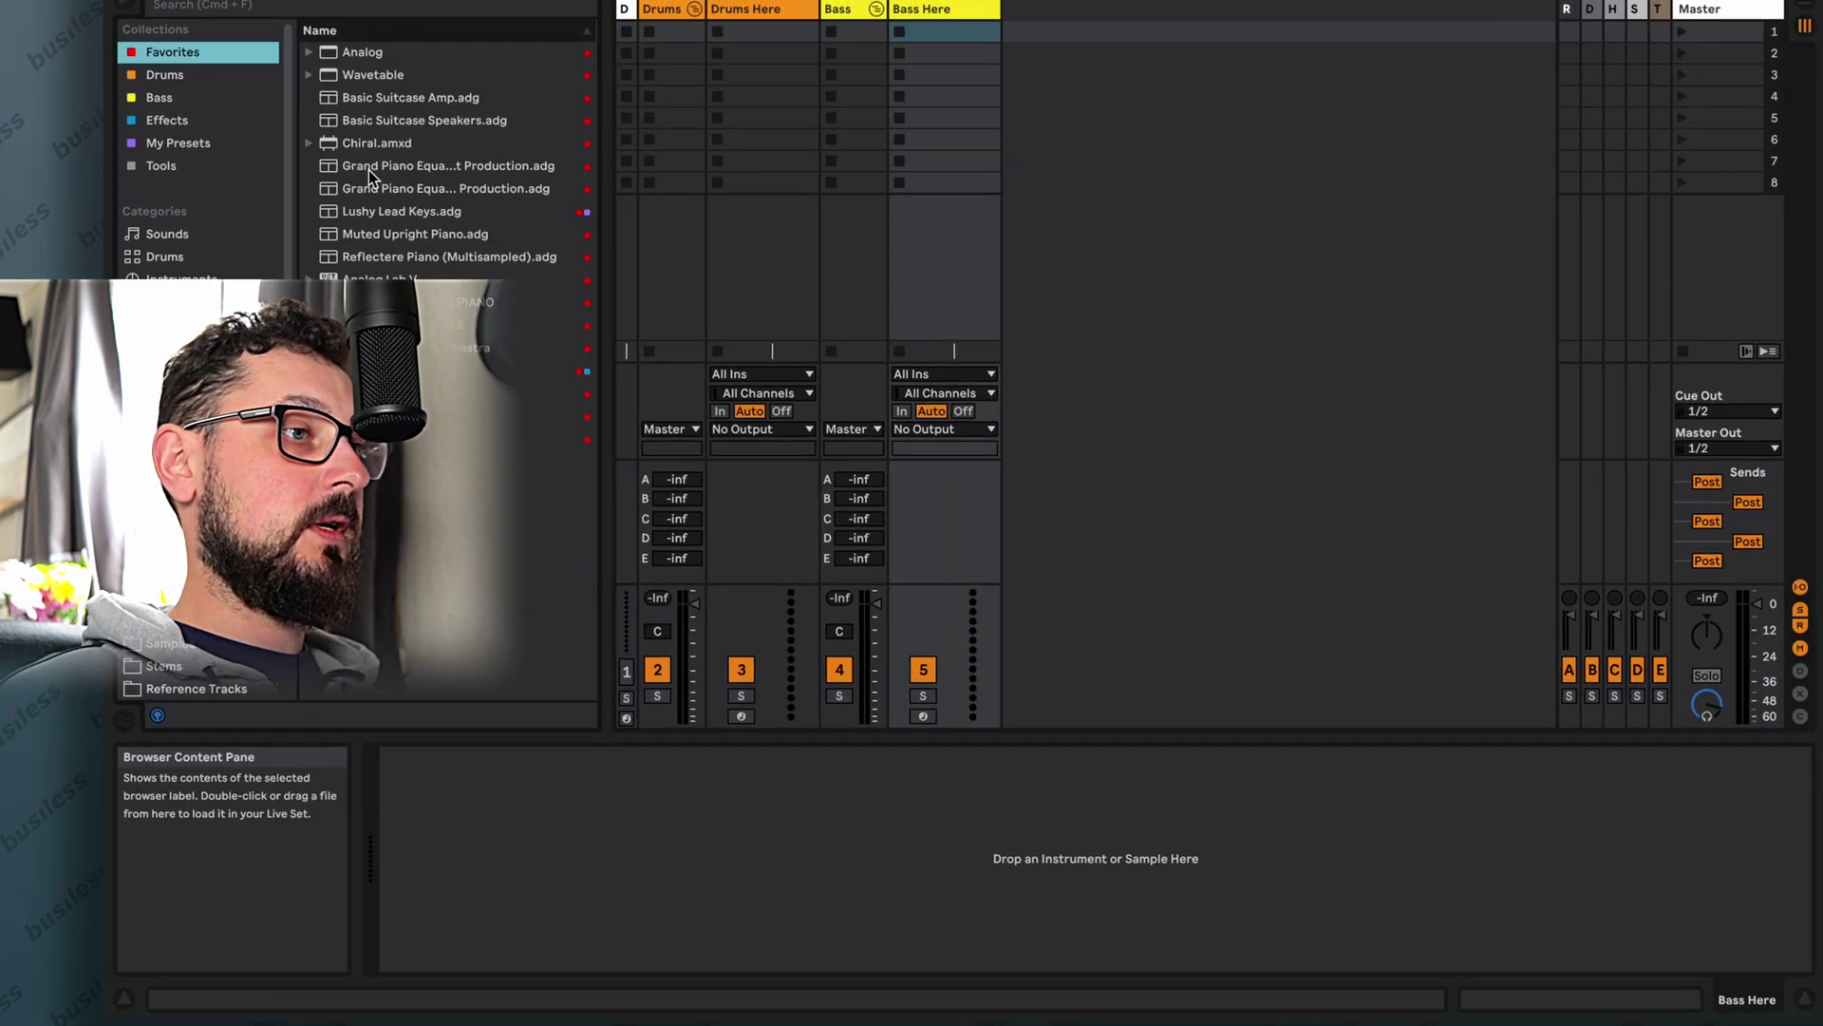
drag(370, 165, 1049, 129)
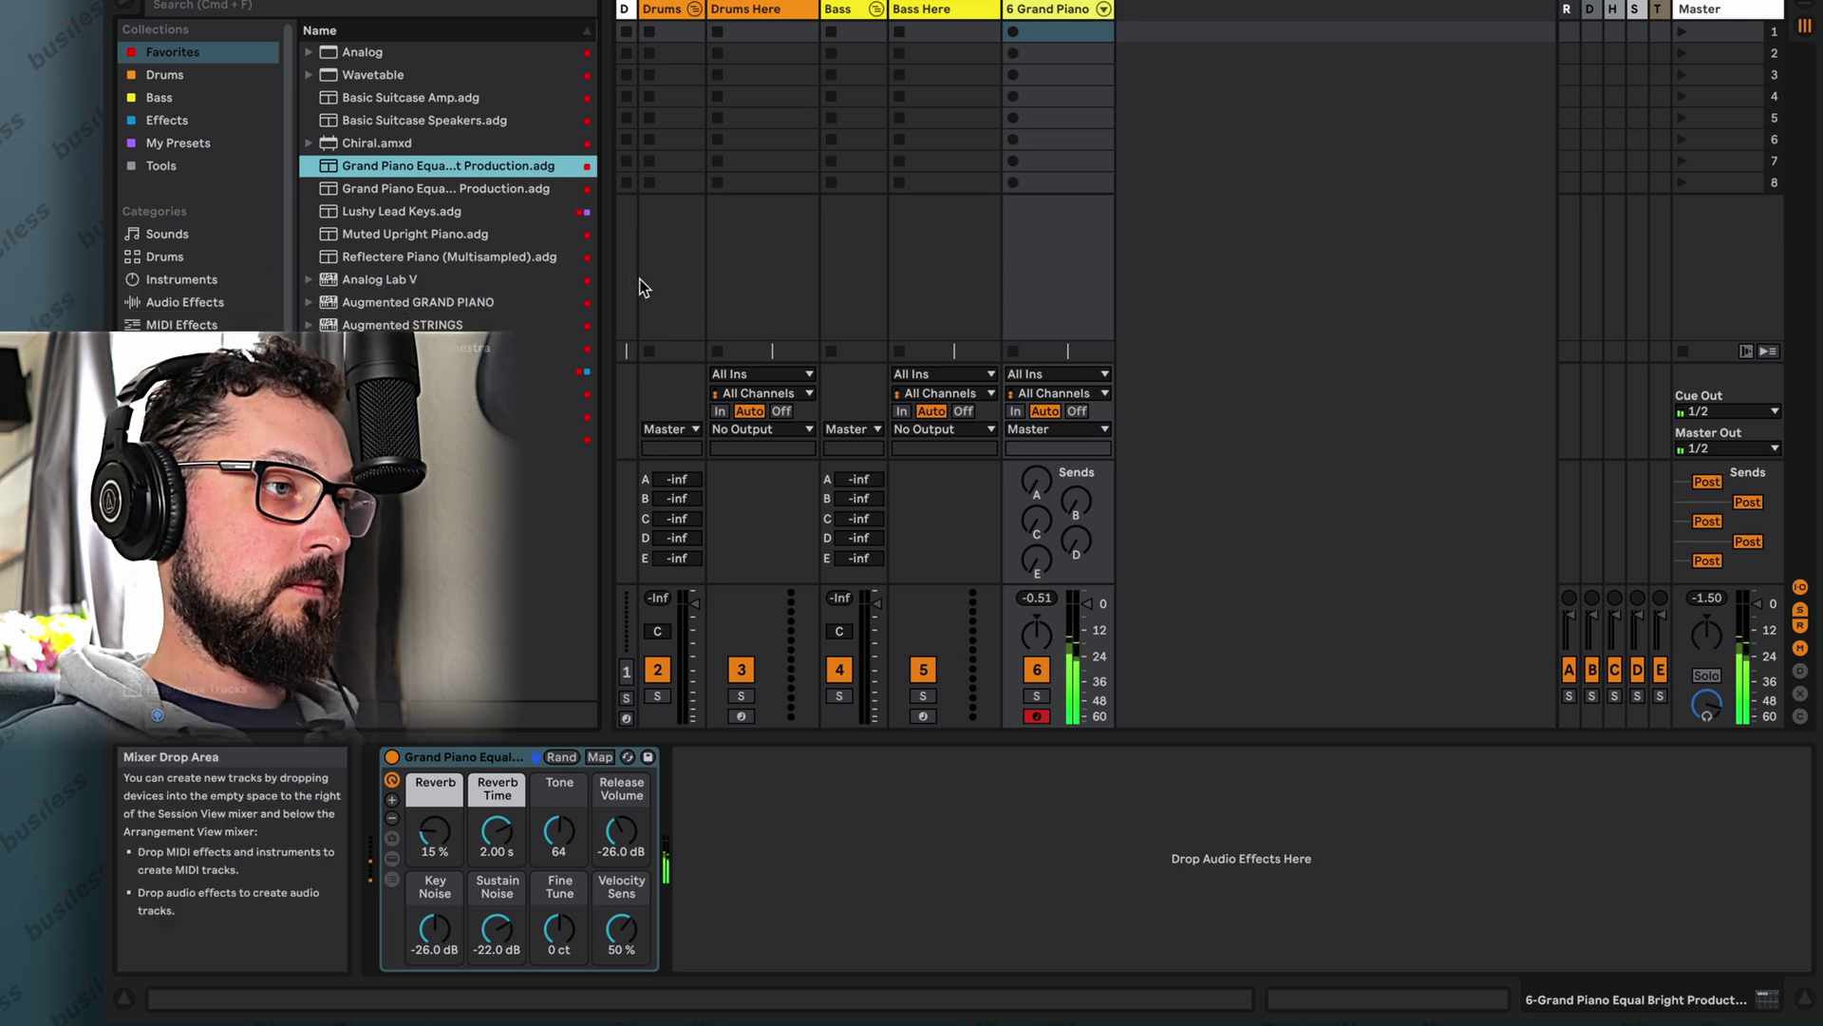
click(169, 372)
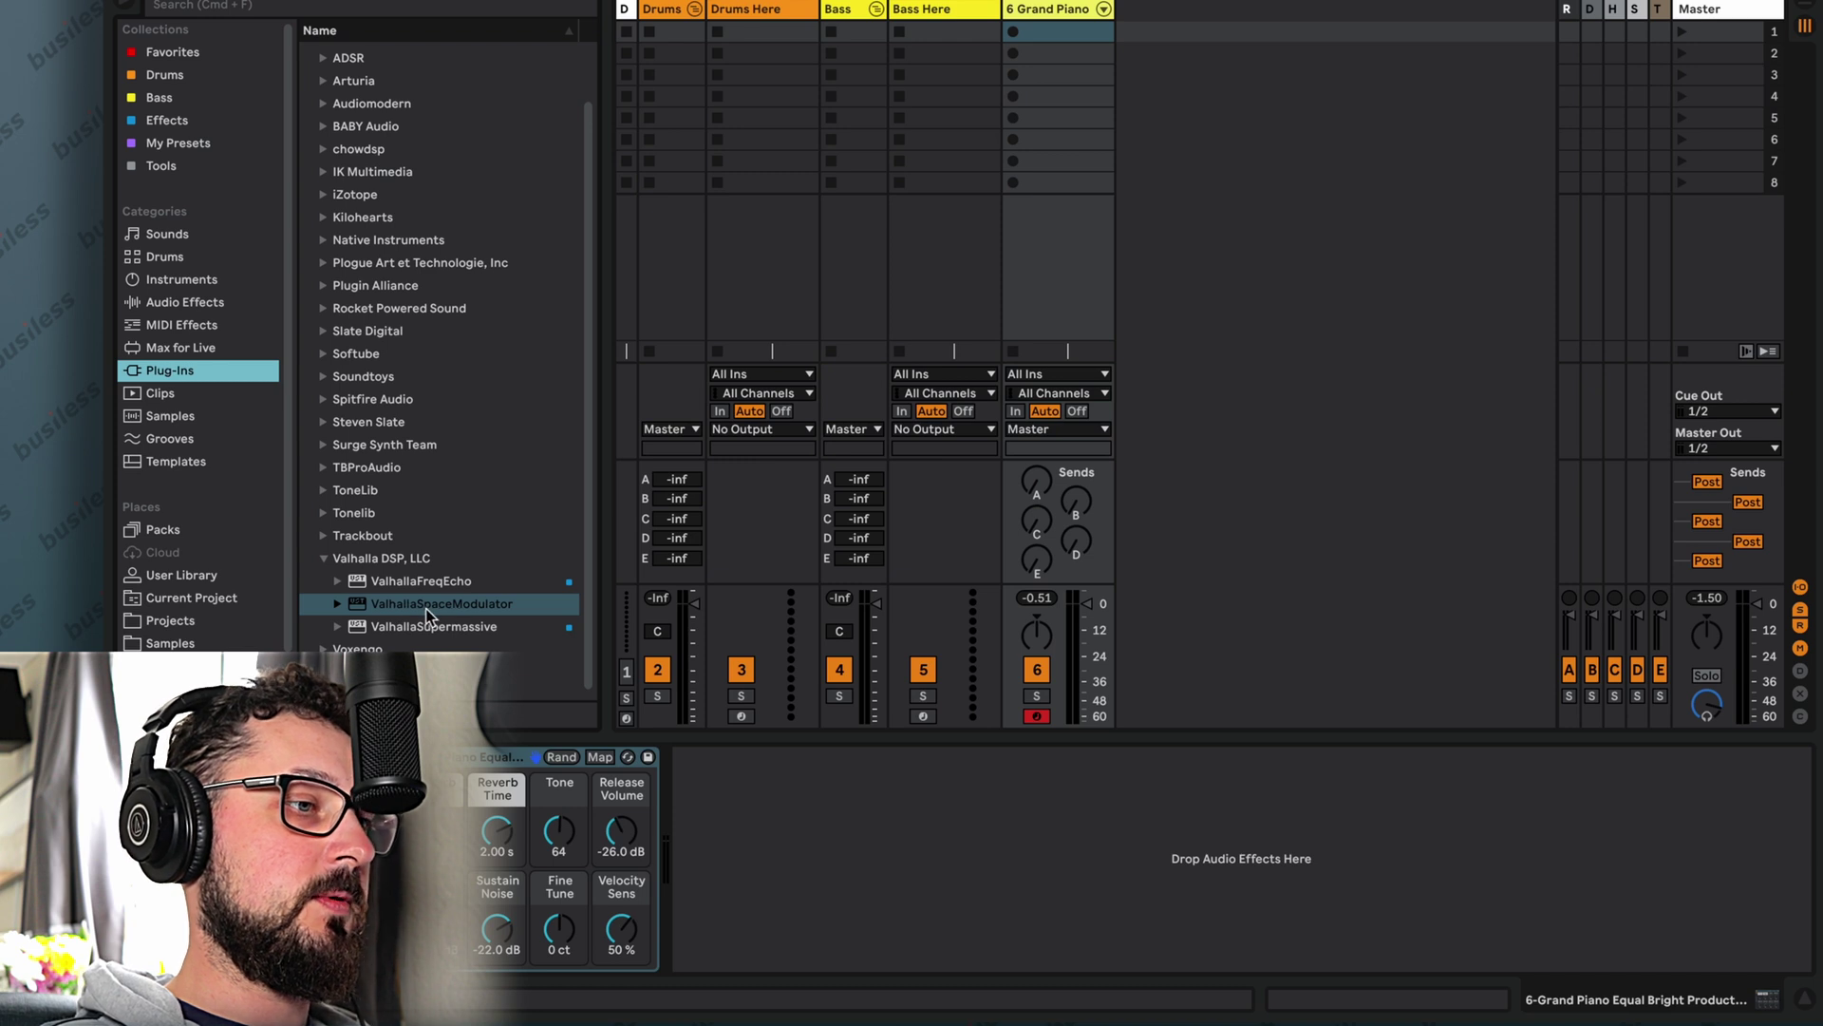
drag(427, 608, 1040, 274)
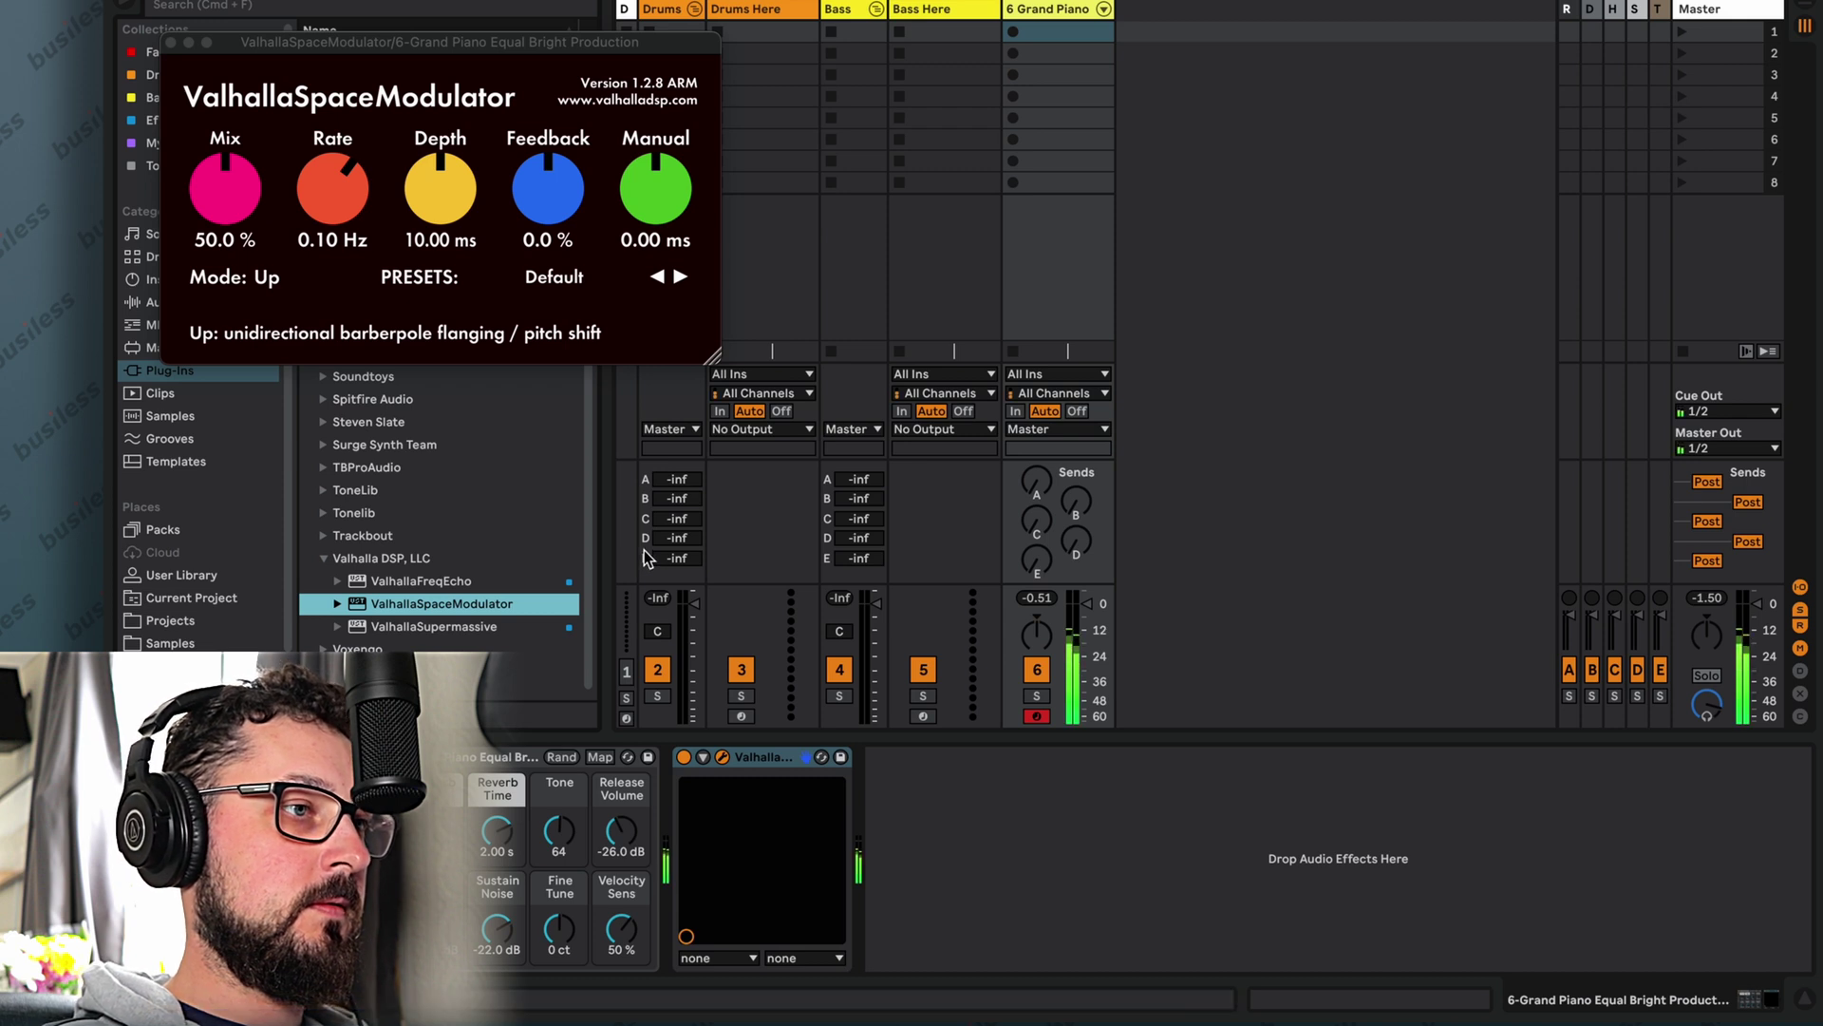
Step: Set Depth to 16.42 ms, Feedback to 48.6 % and Manual to 1.18 ms
drag(445, 177, 448, 164)
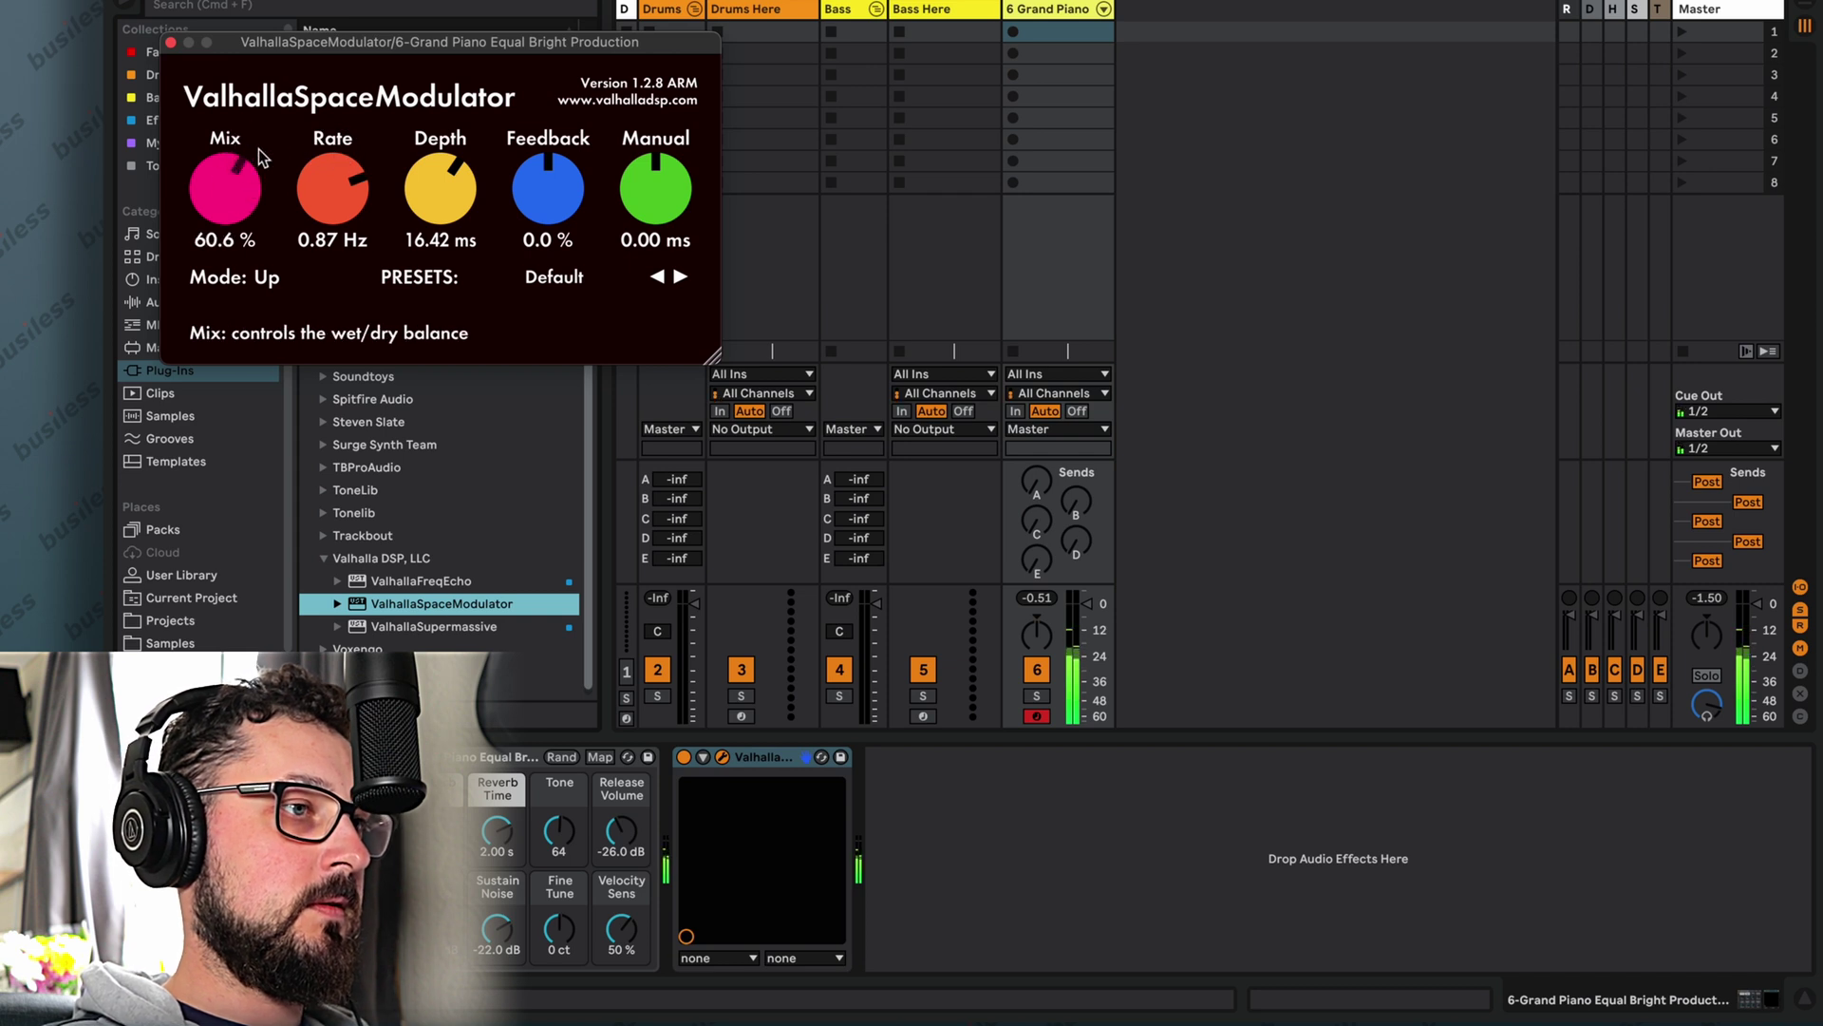
drag(551, 182, 584, 95)
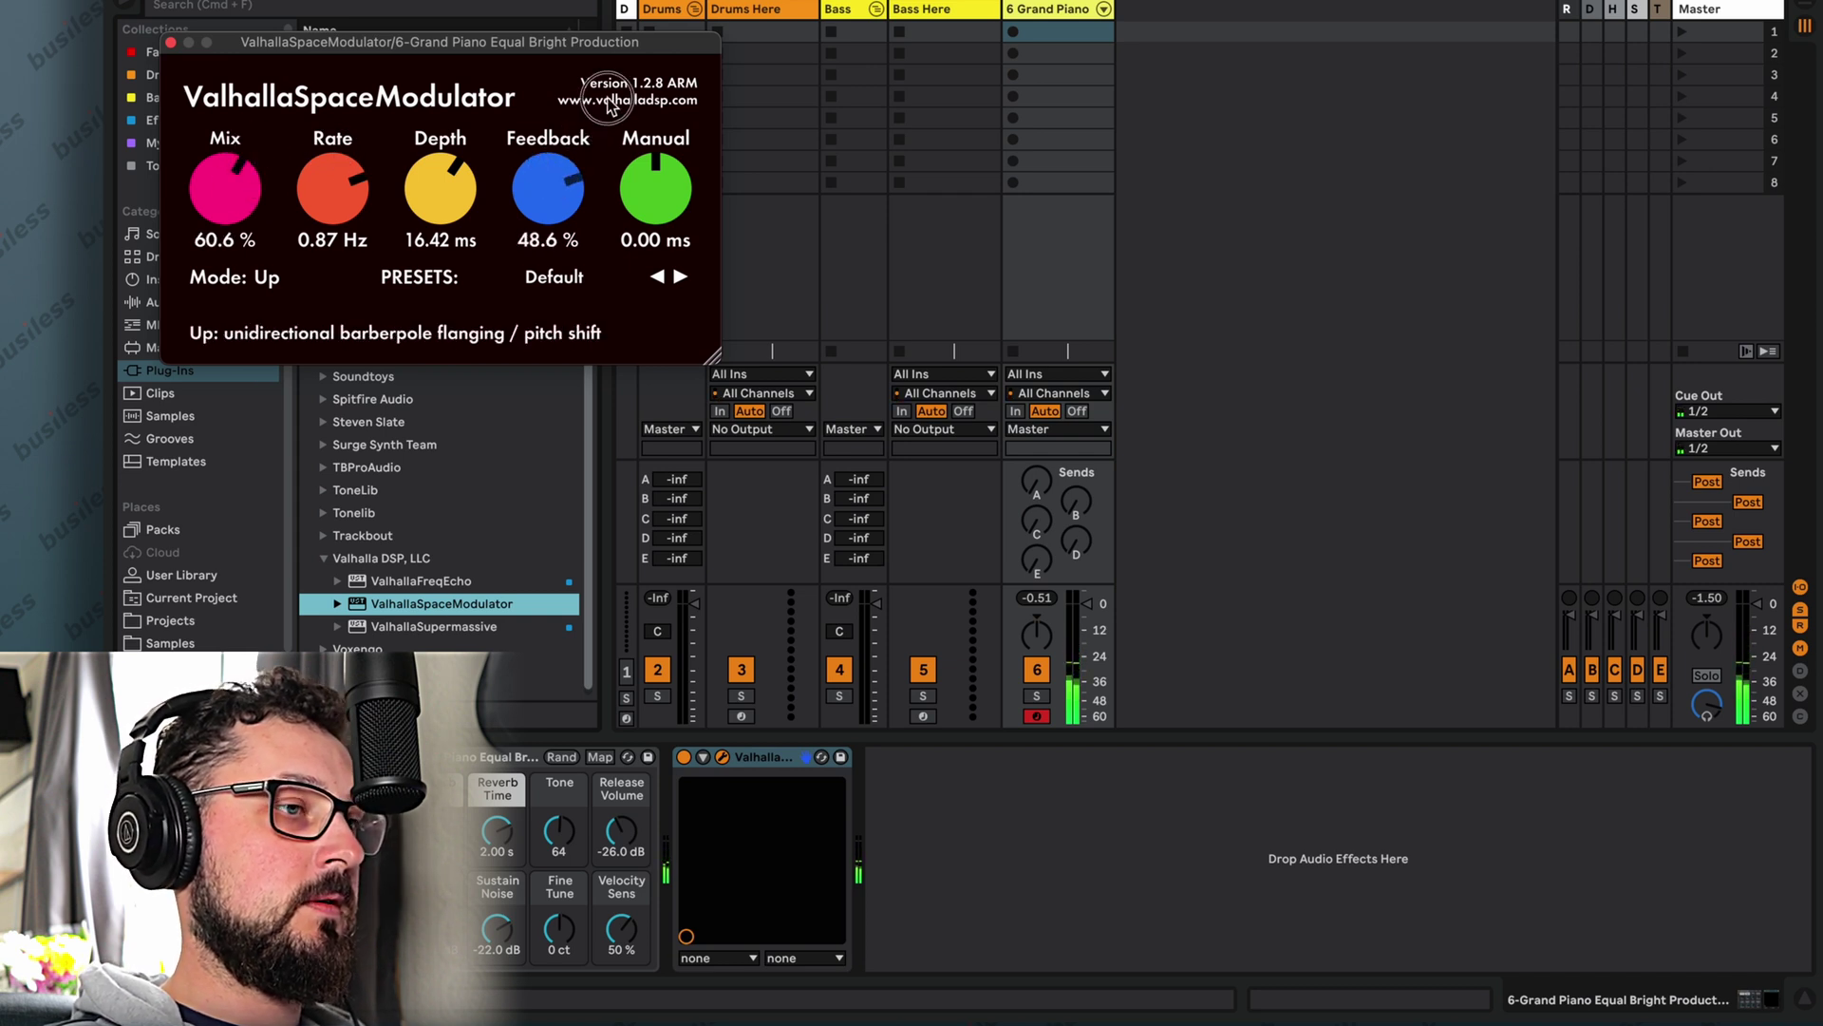
drag(664, 164, 663, 133)
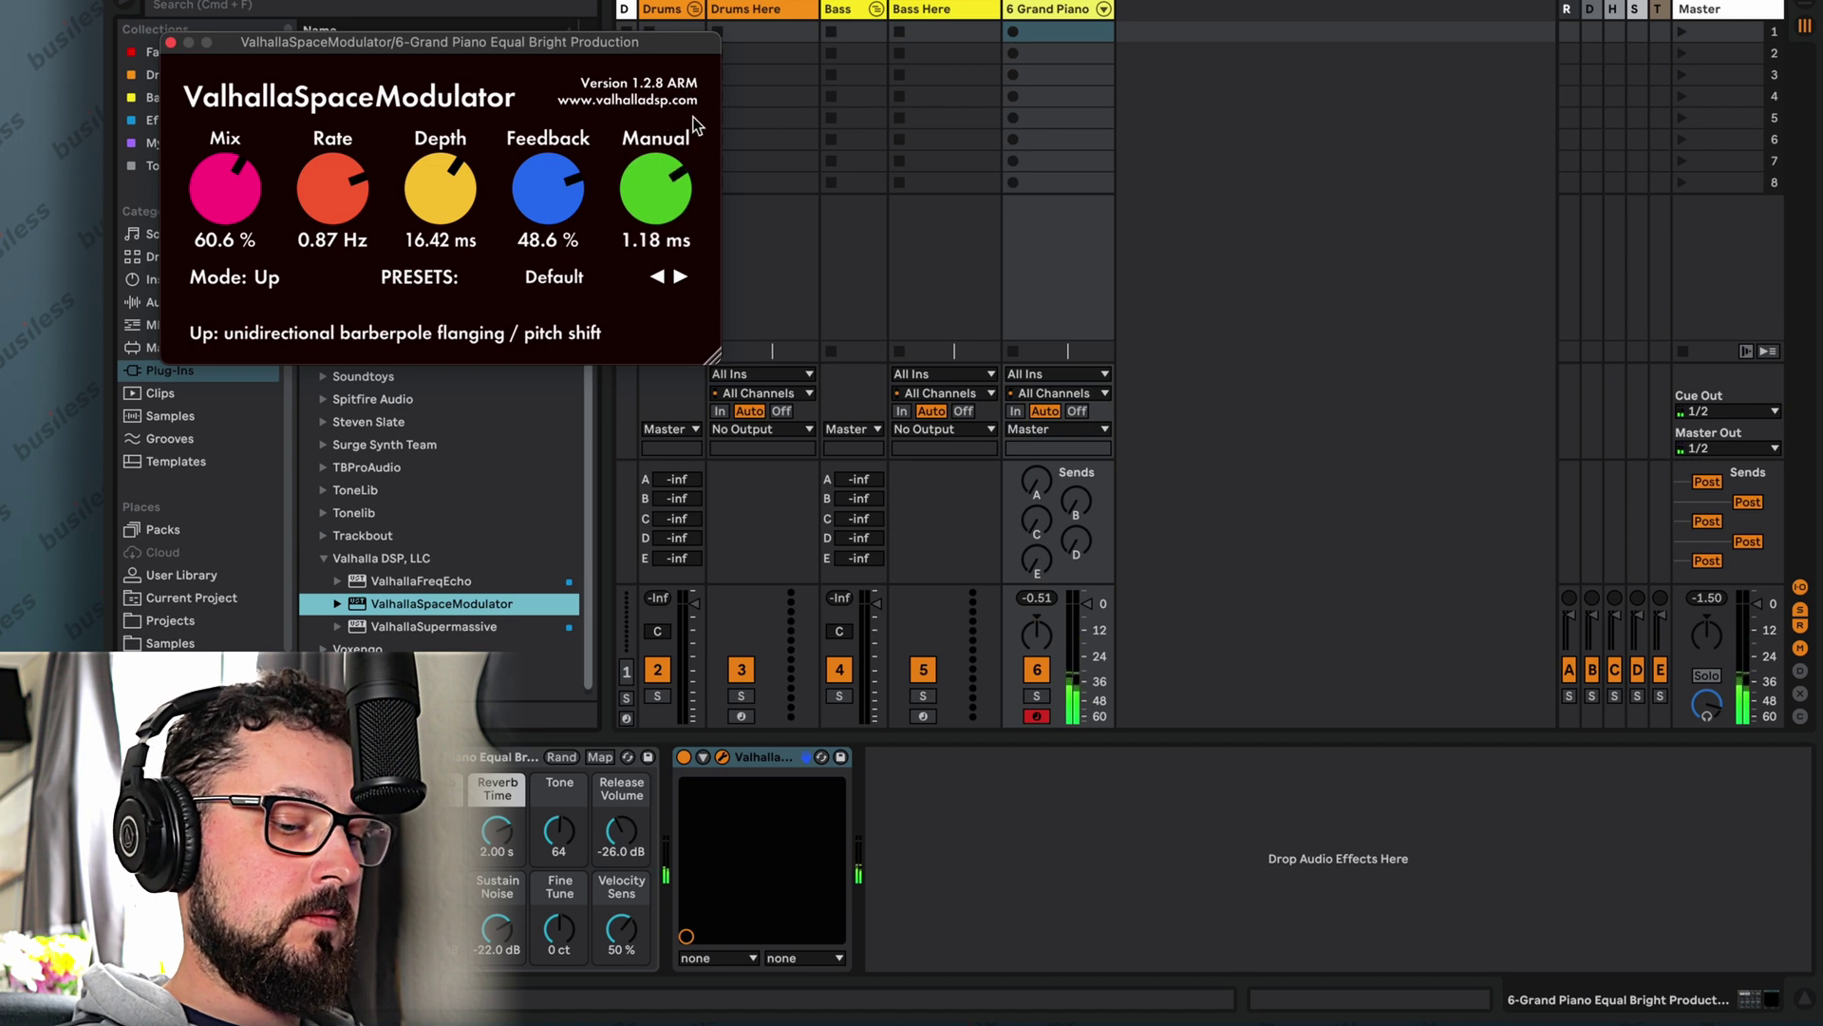
Step: Load the DoubleTight preset, then step through Drum Zapper and FlerpyLoo to LooselyDoubled
click(553, 276)
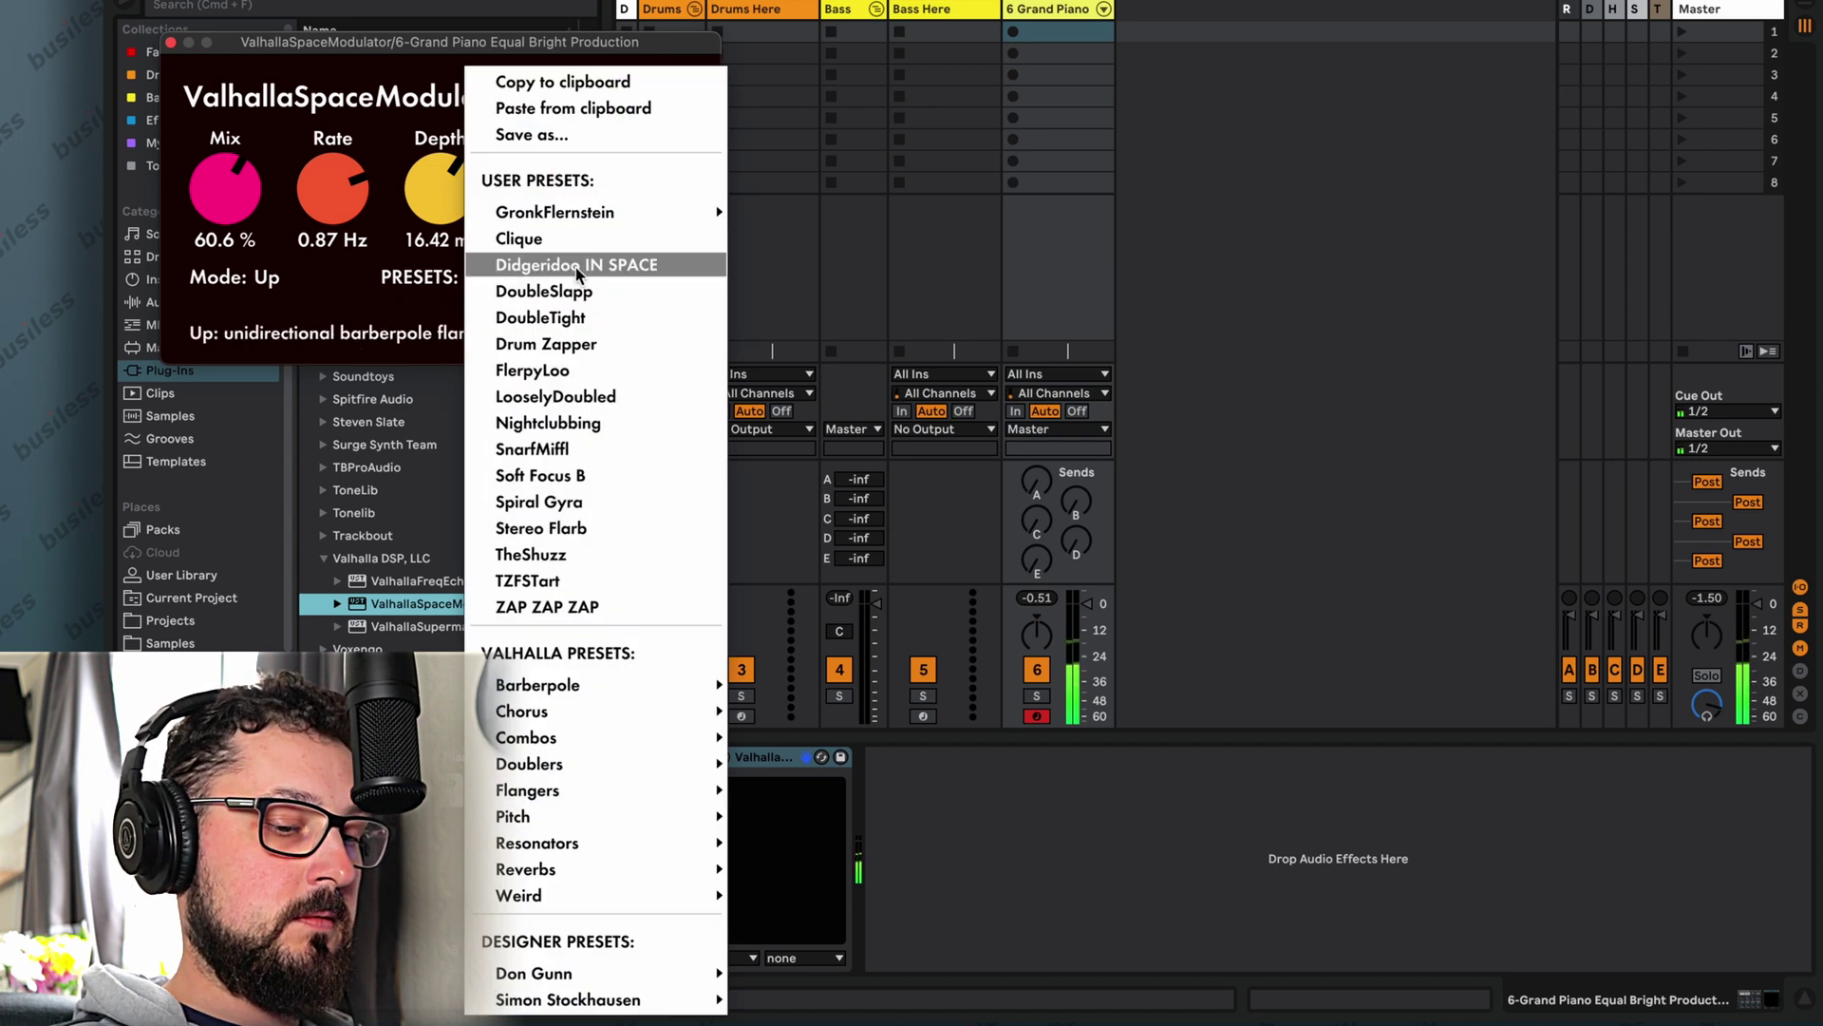
click(551, 317)
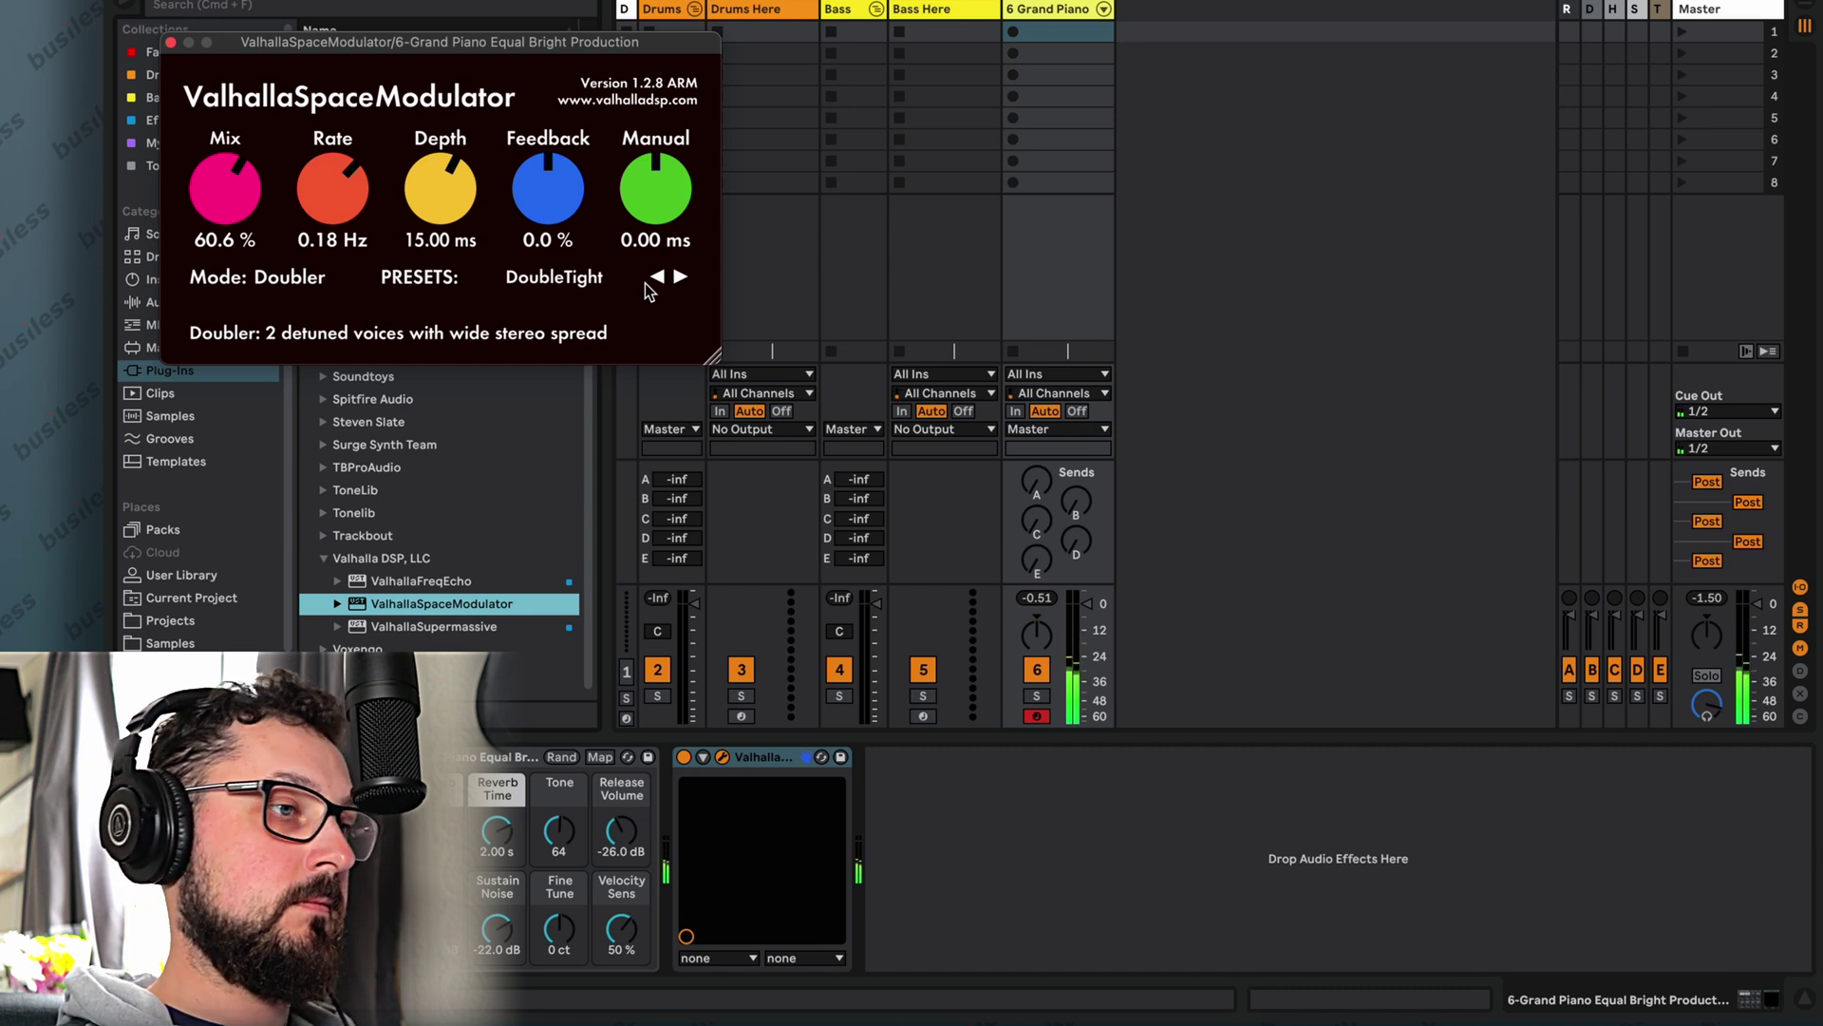
click(680, 277)
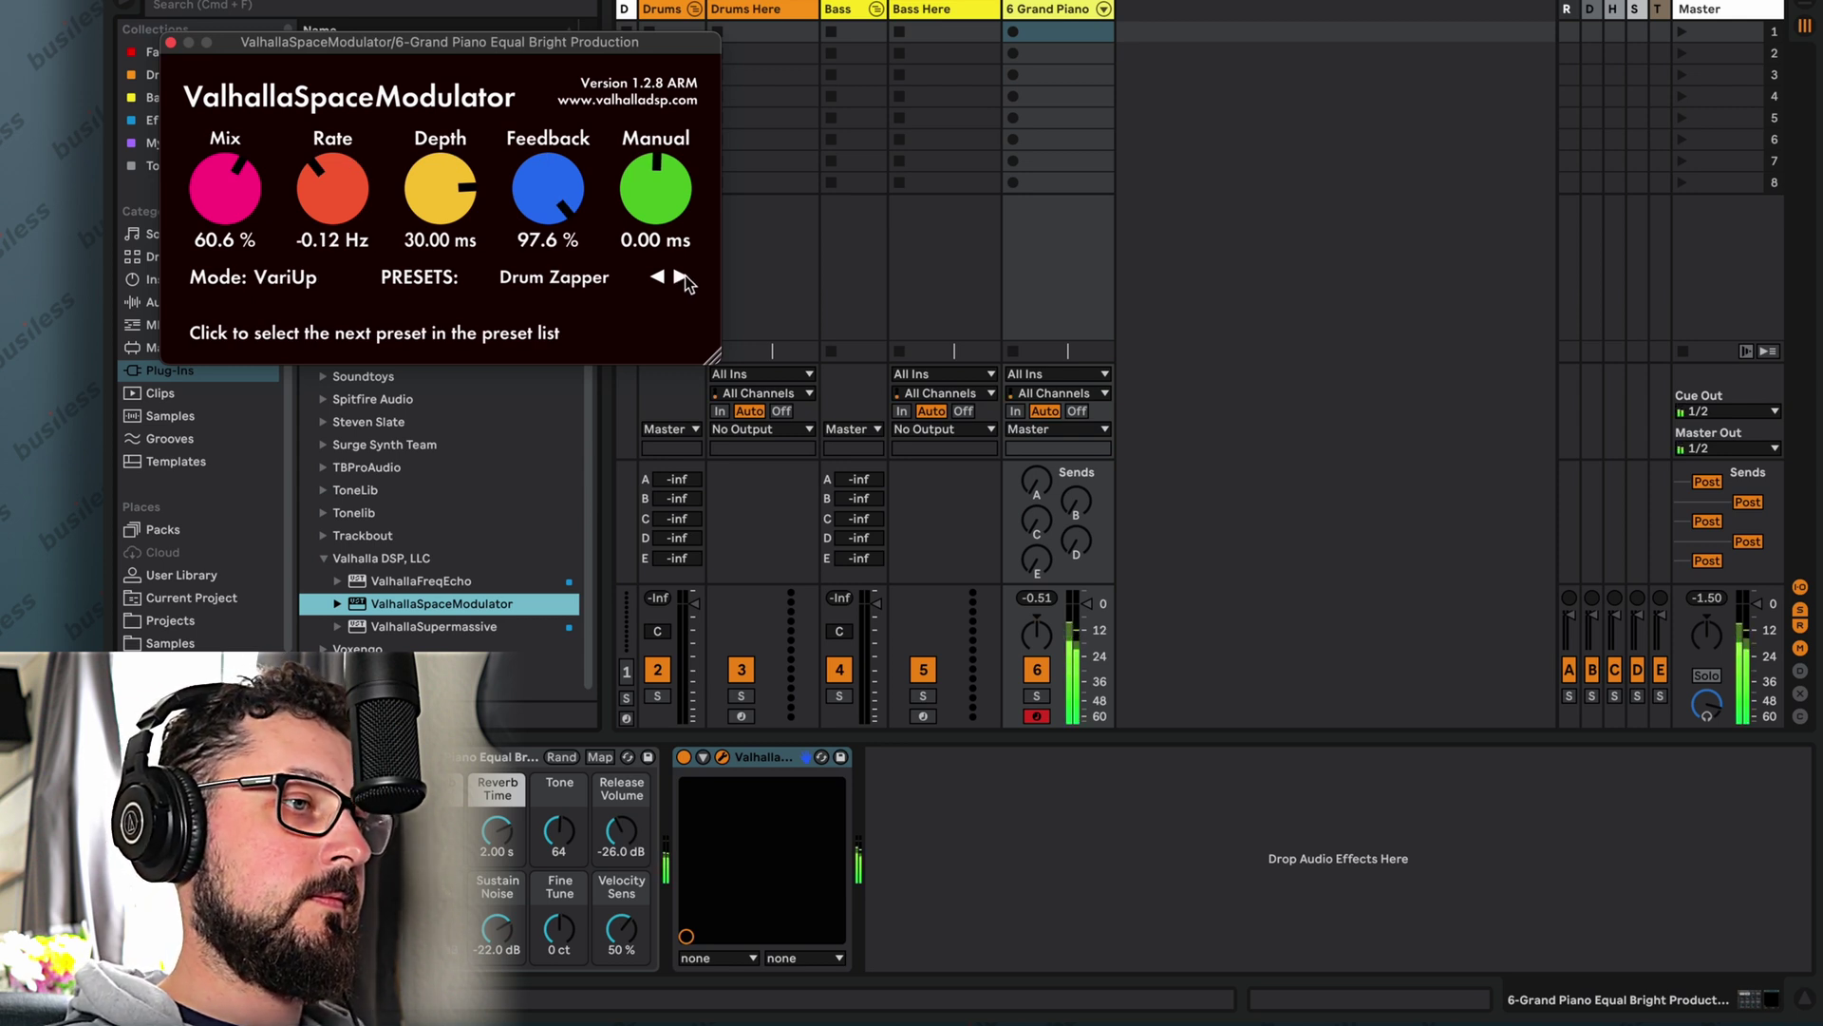
click(680, 277)
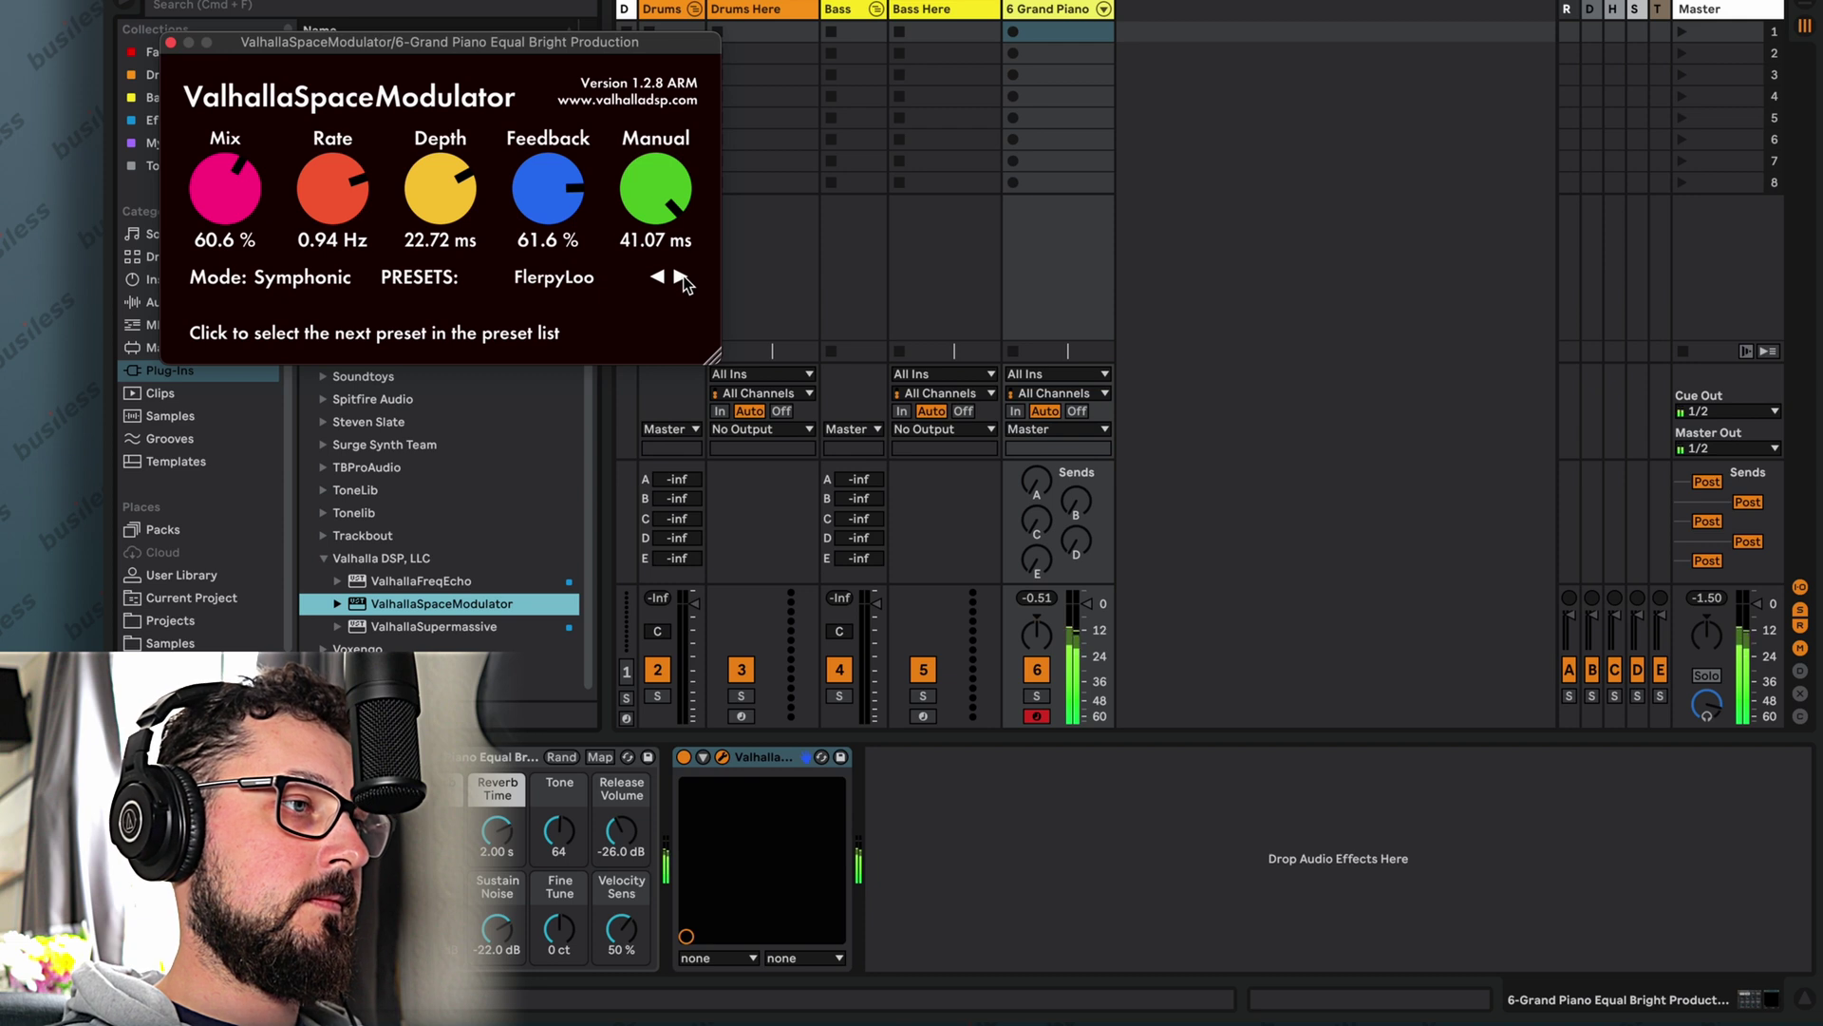
click(680, 277)
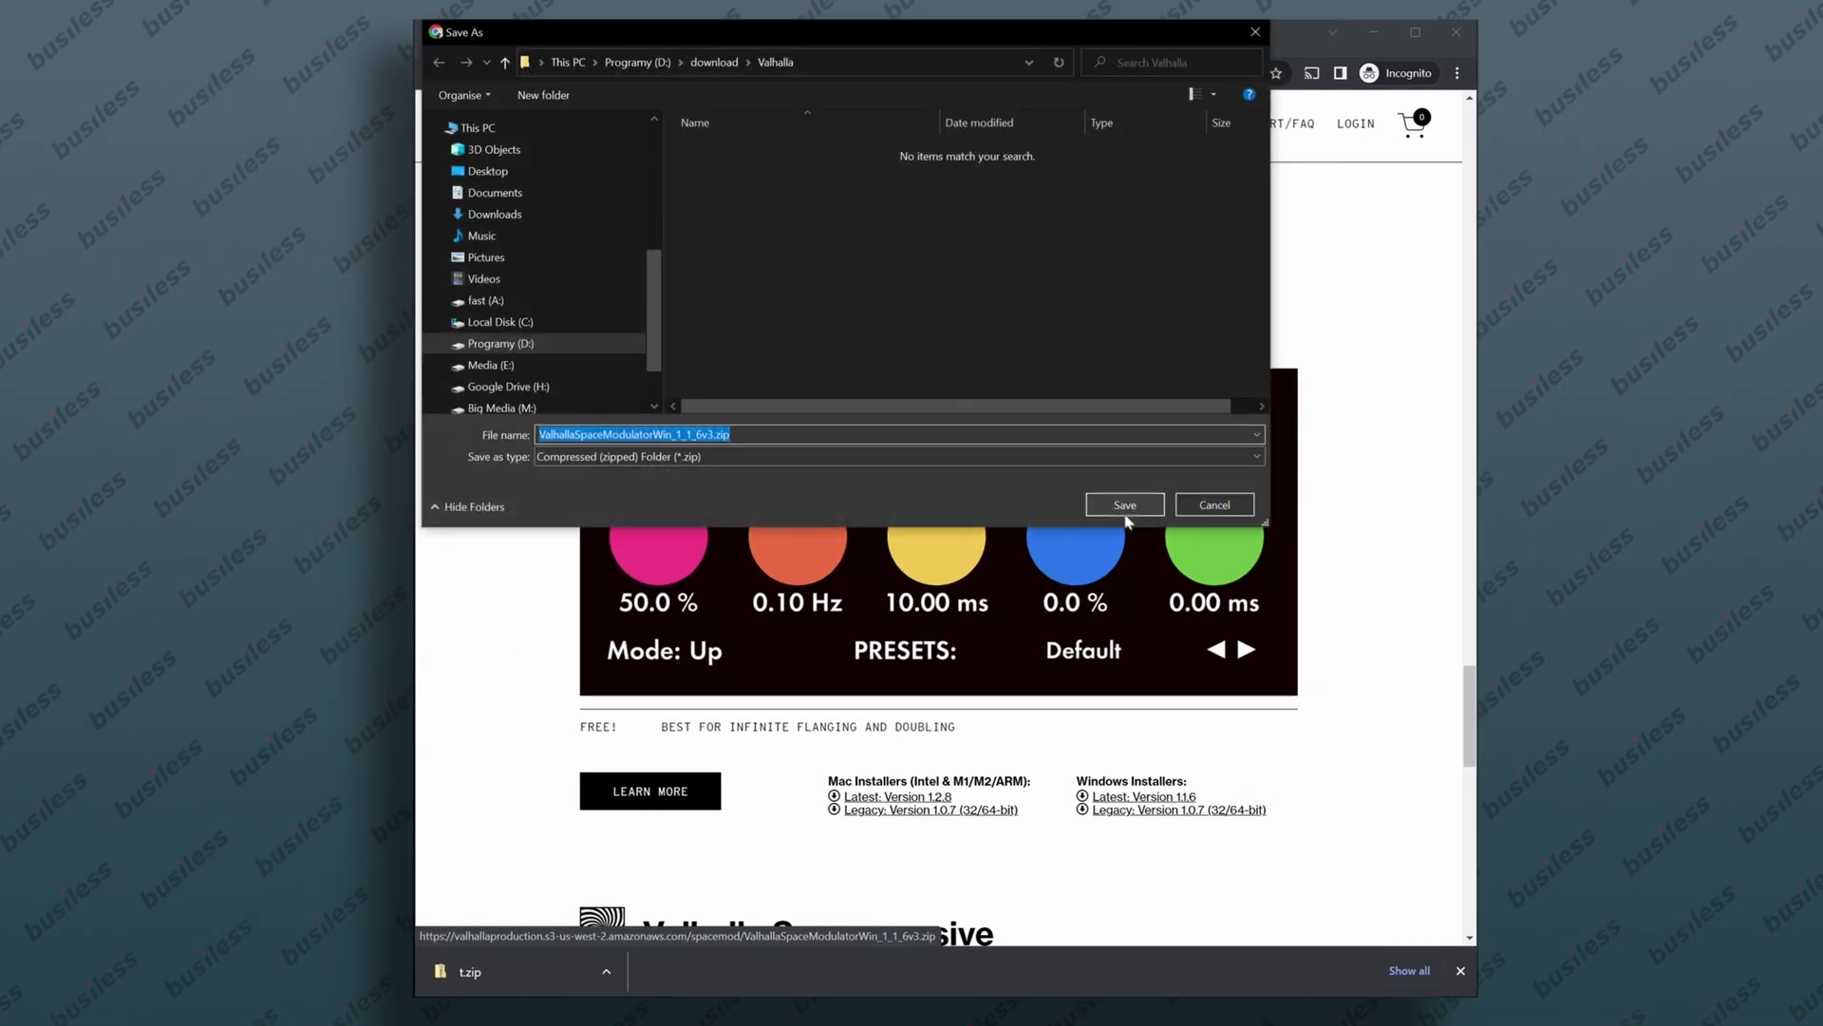
Step: Save ValhallaSpaceModulatorWin_1_1_6v3.zip to the download folder and open it
click(1099, 500)
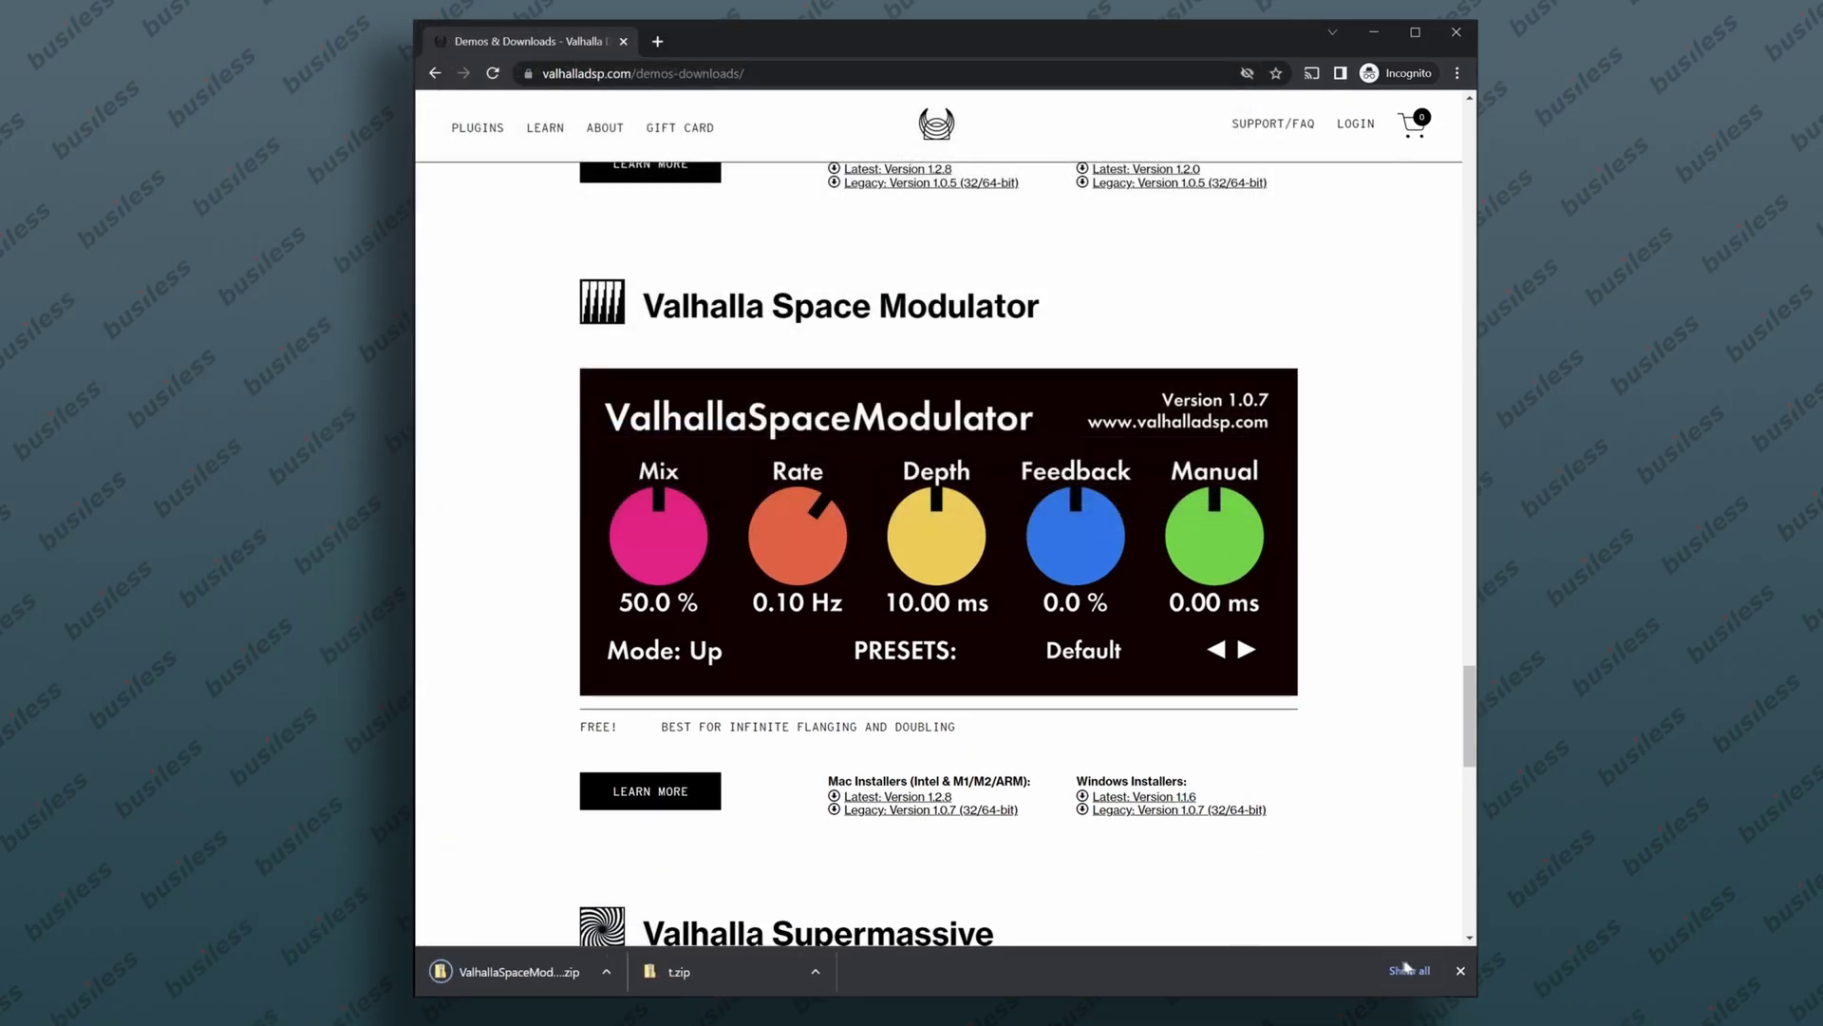
click(495, 974)
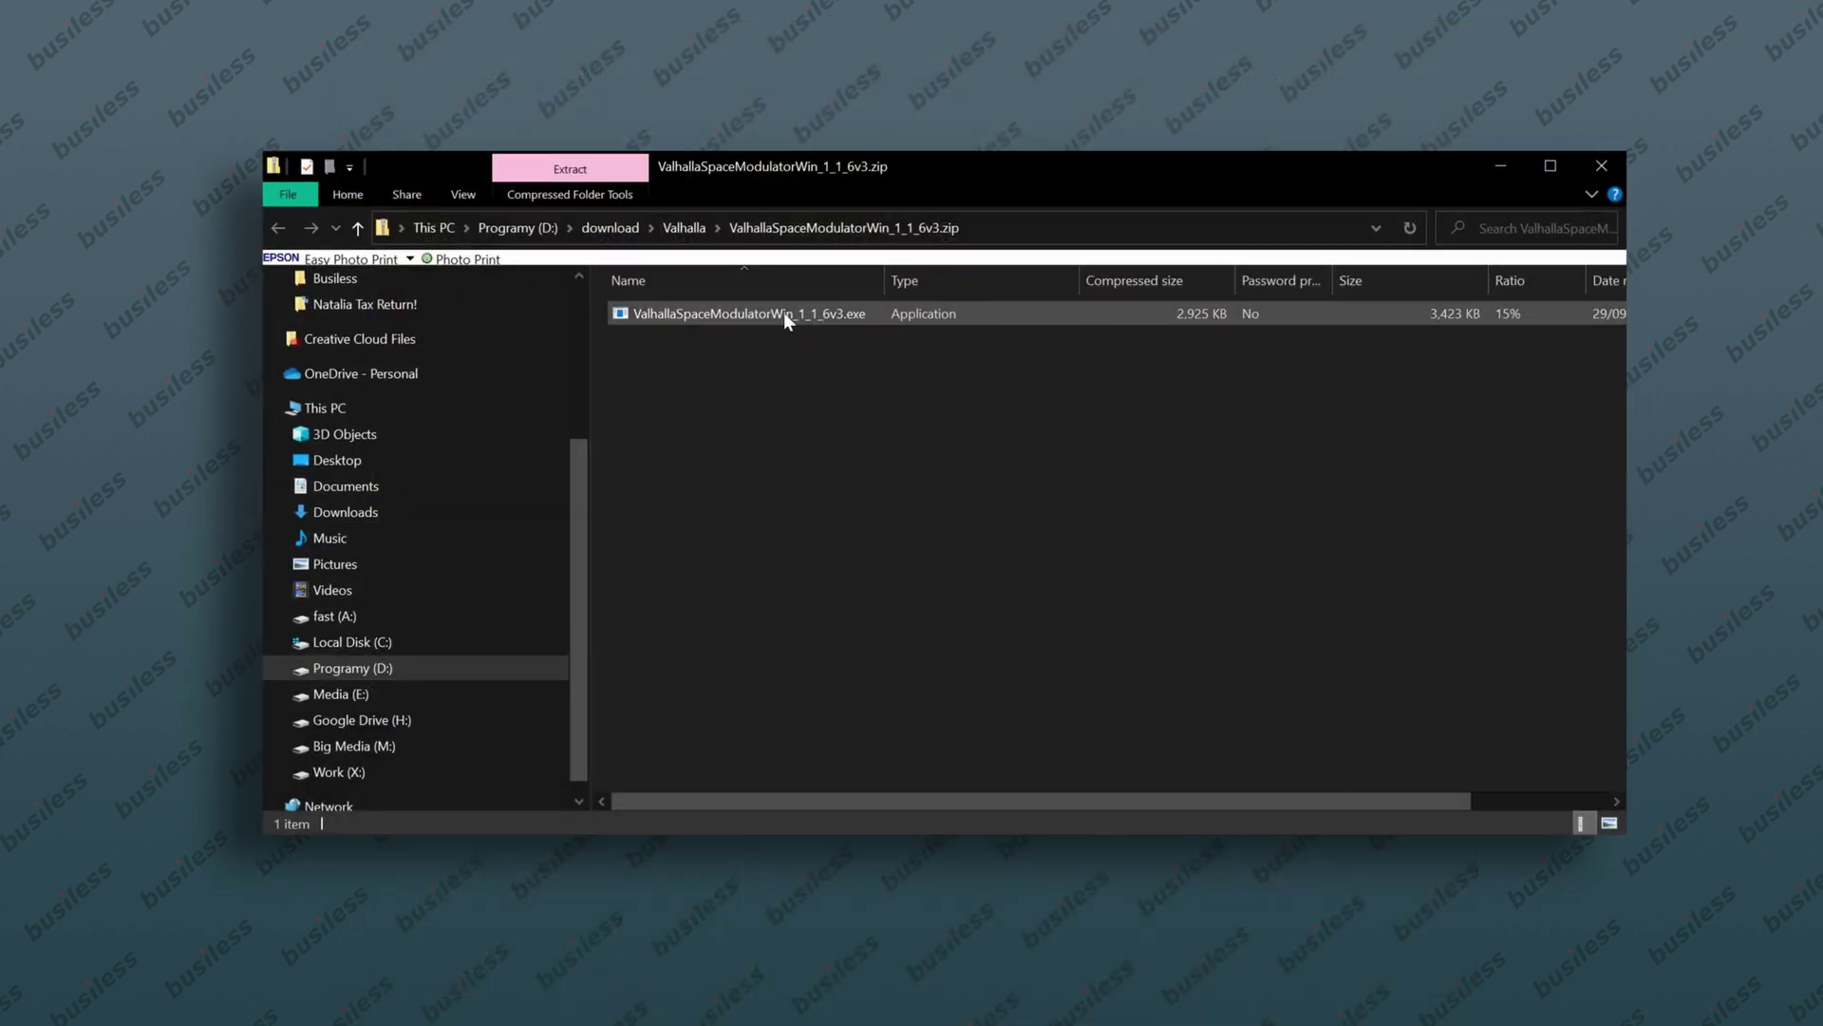
Step: Run the Space Modulator .exe past SmartScreen and keep all three plugin formats
double_click(784, 311)
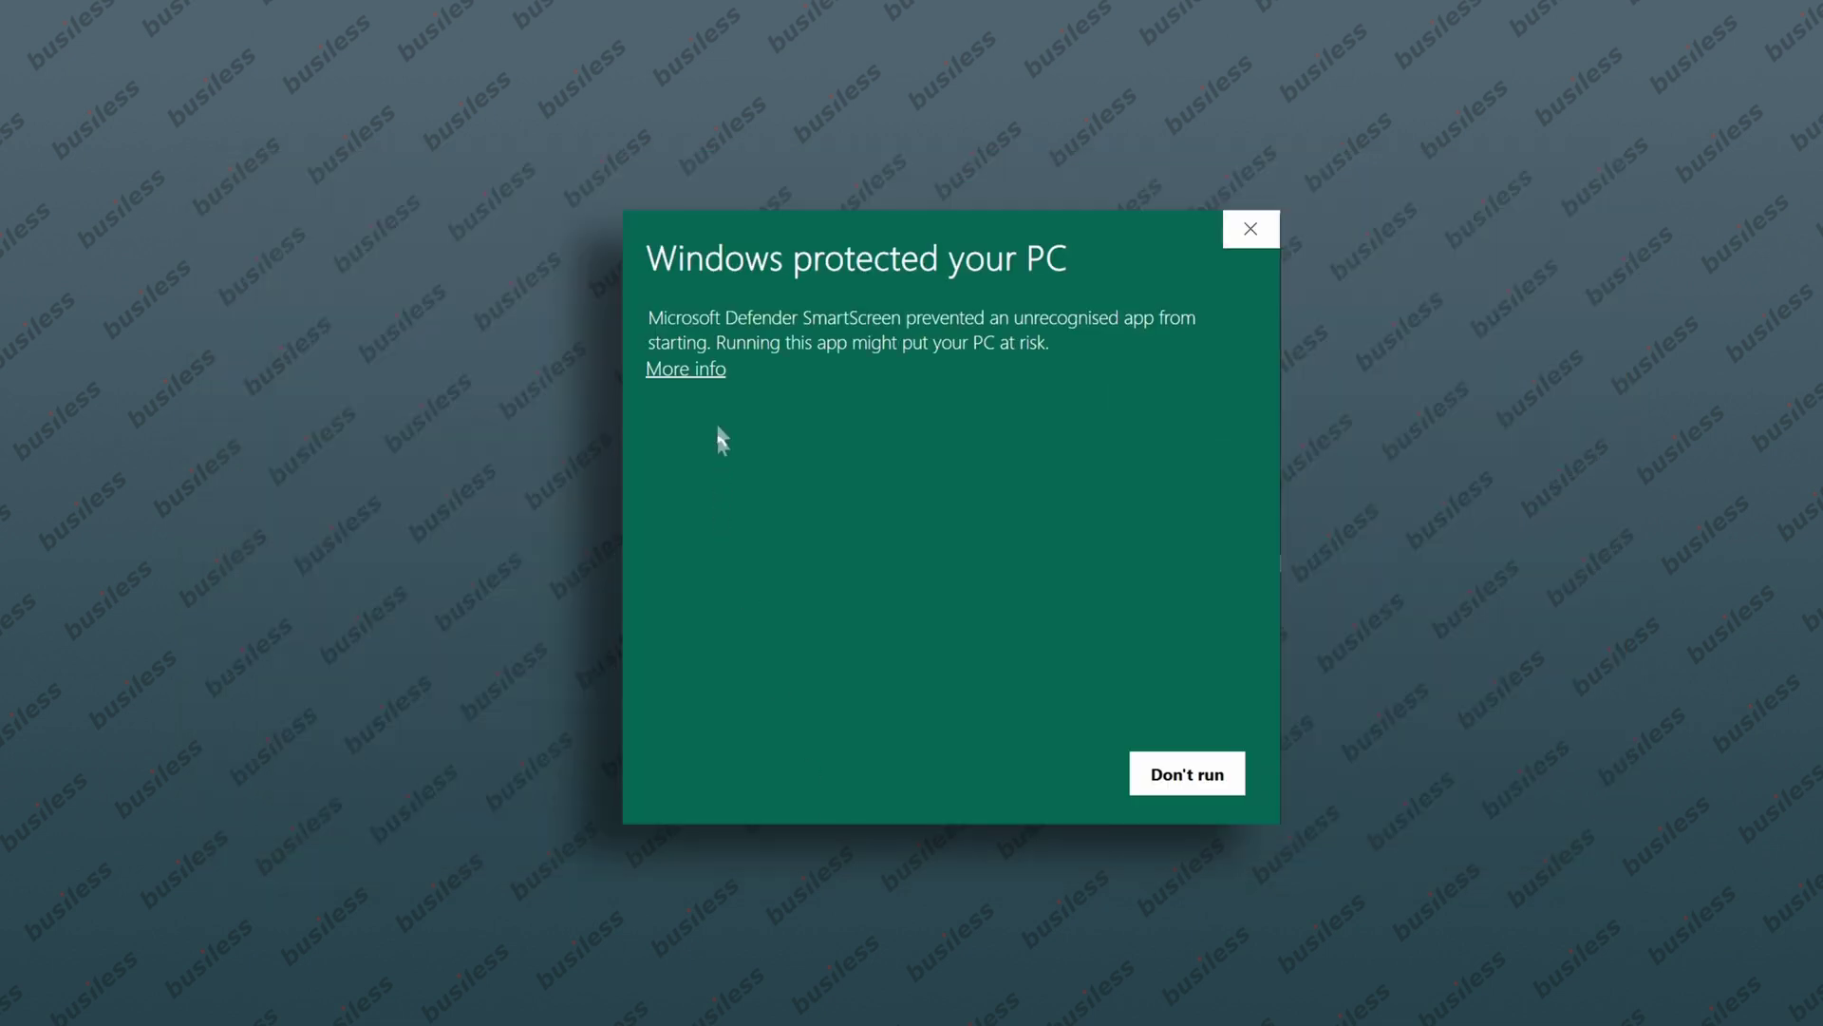
click(686, 369)
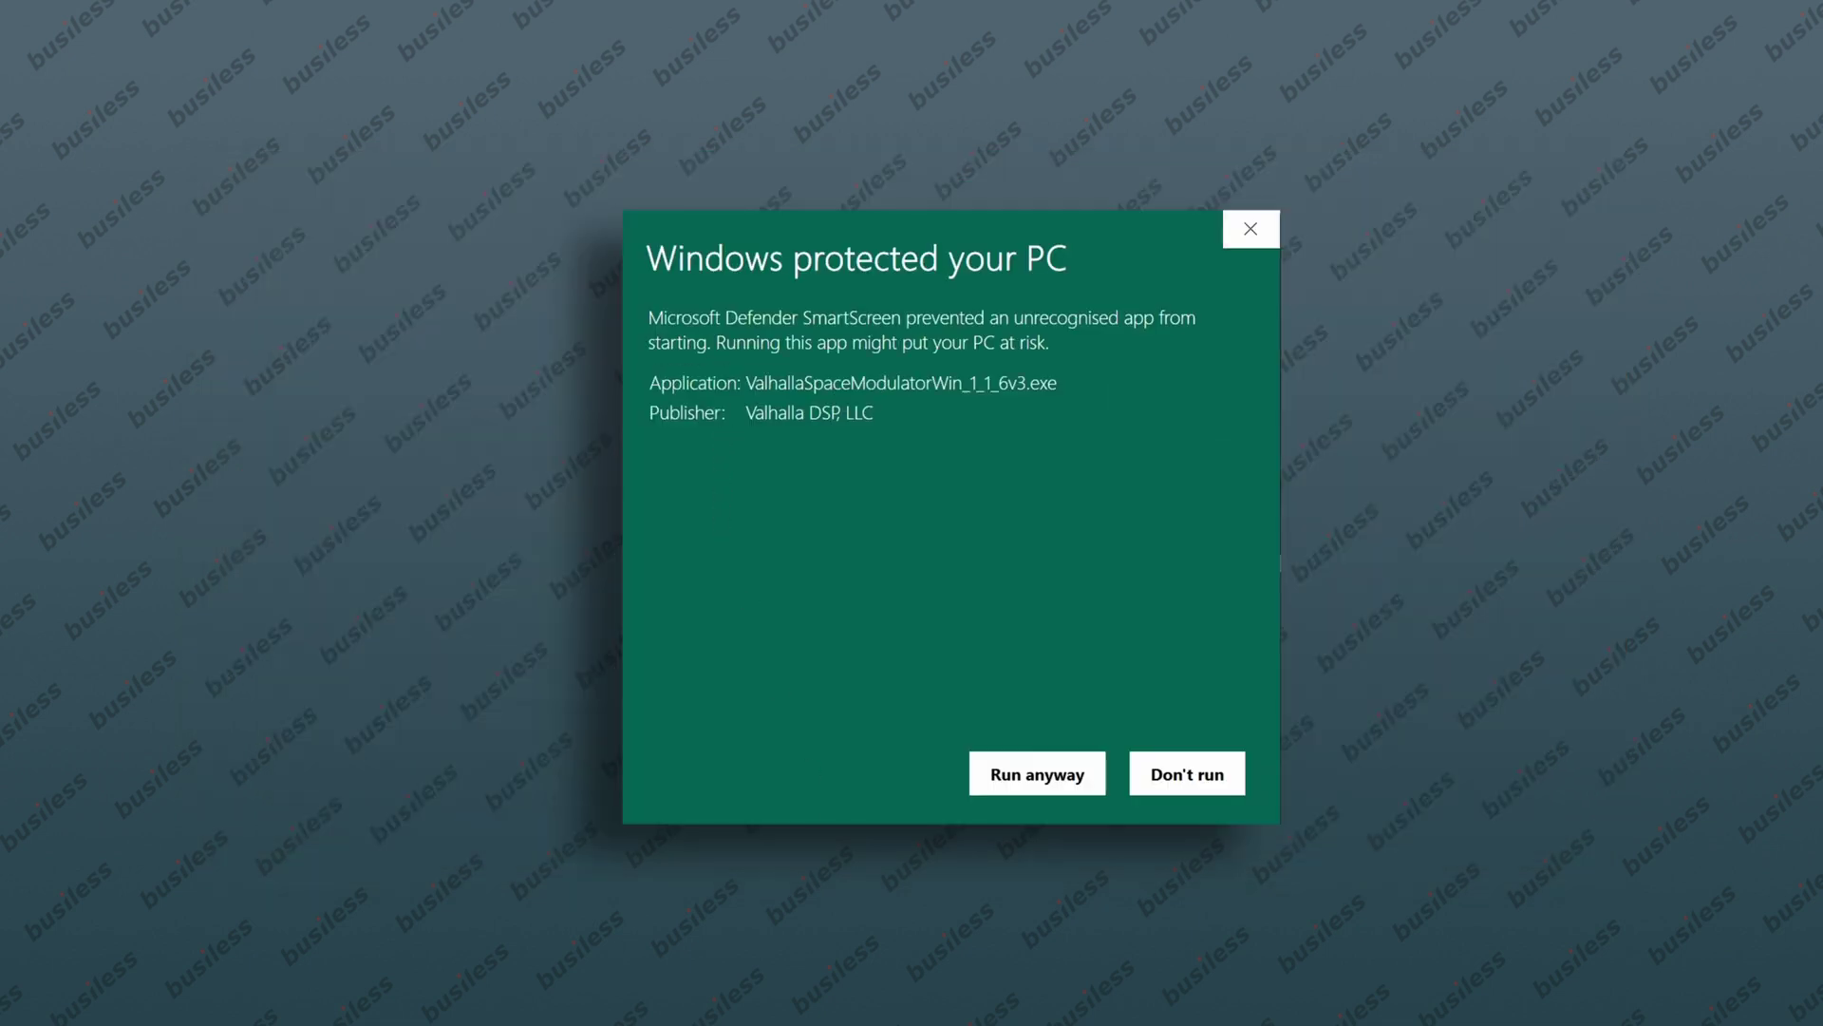
click(1002, 771)
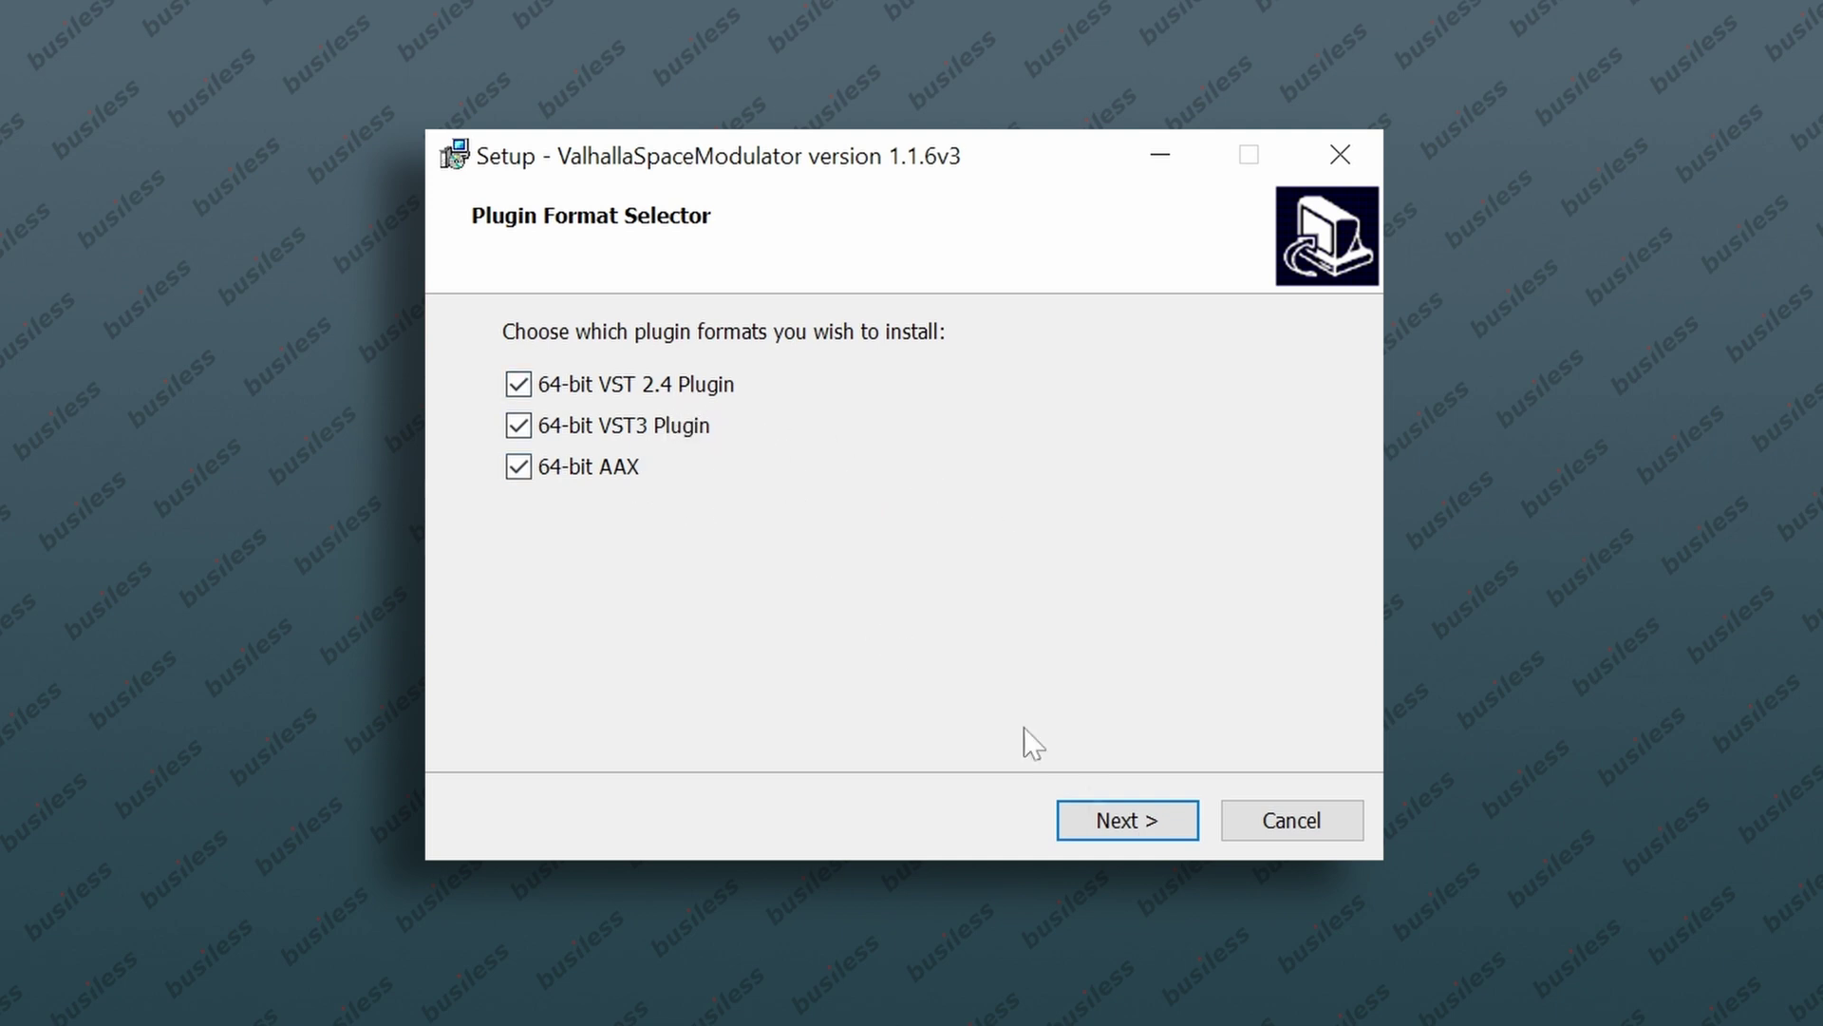
click(1160, 826)
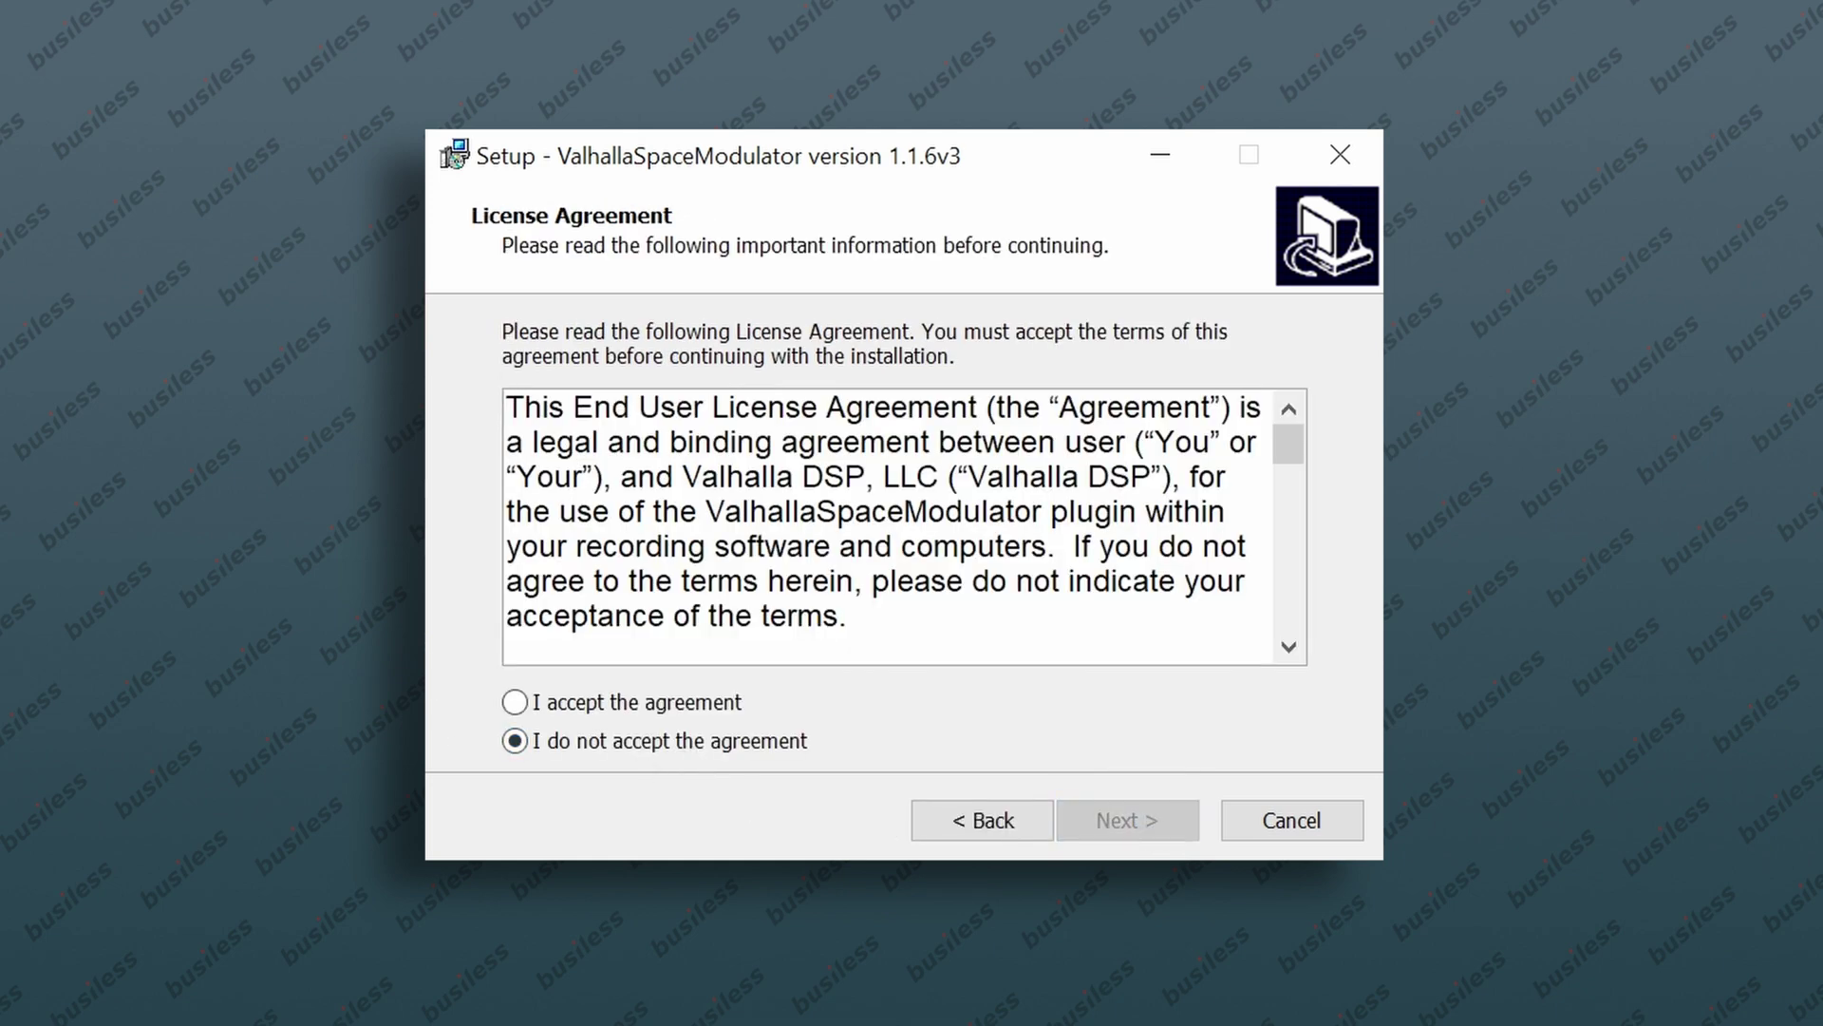
Step: Accept the license agreement and move on to the VST 2.4 folder page
click(575, 705)
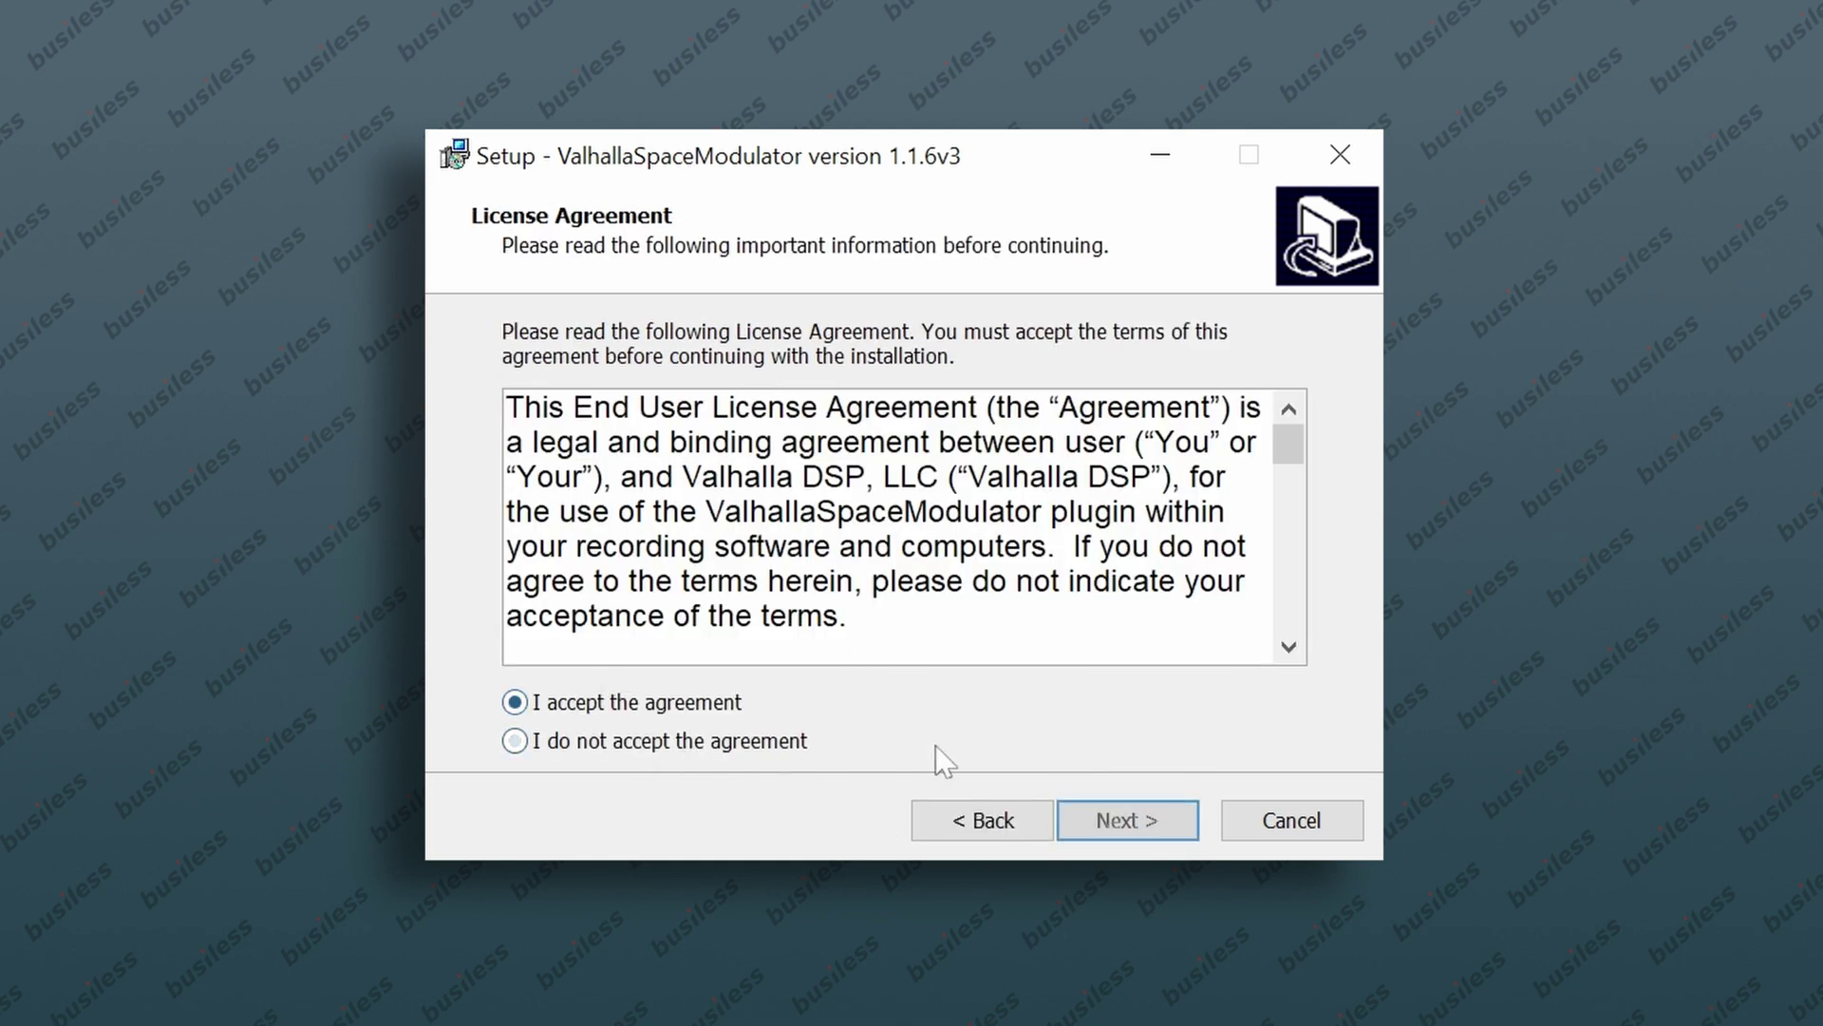
click(1126, 823)
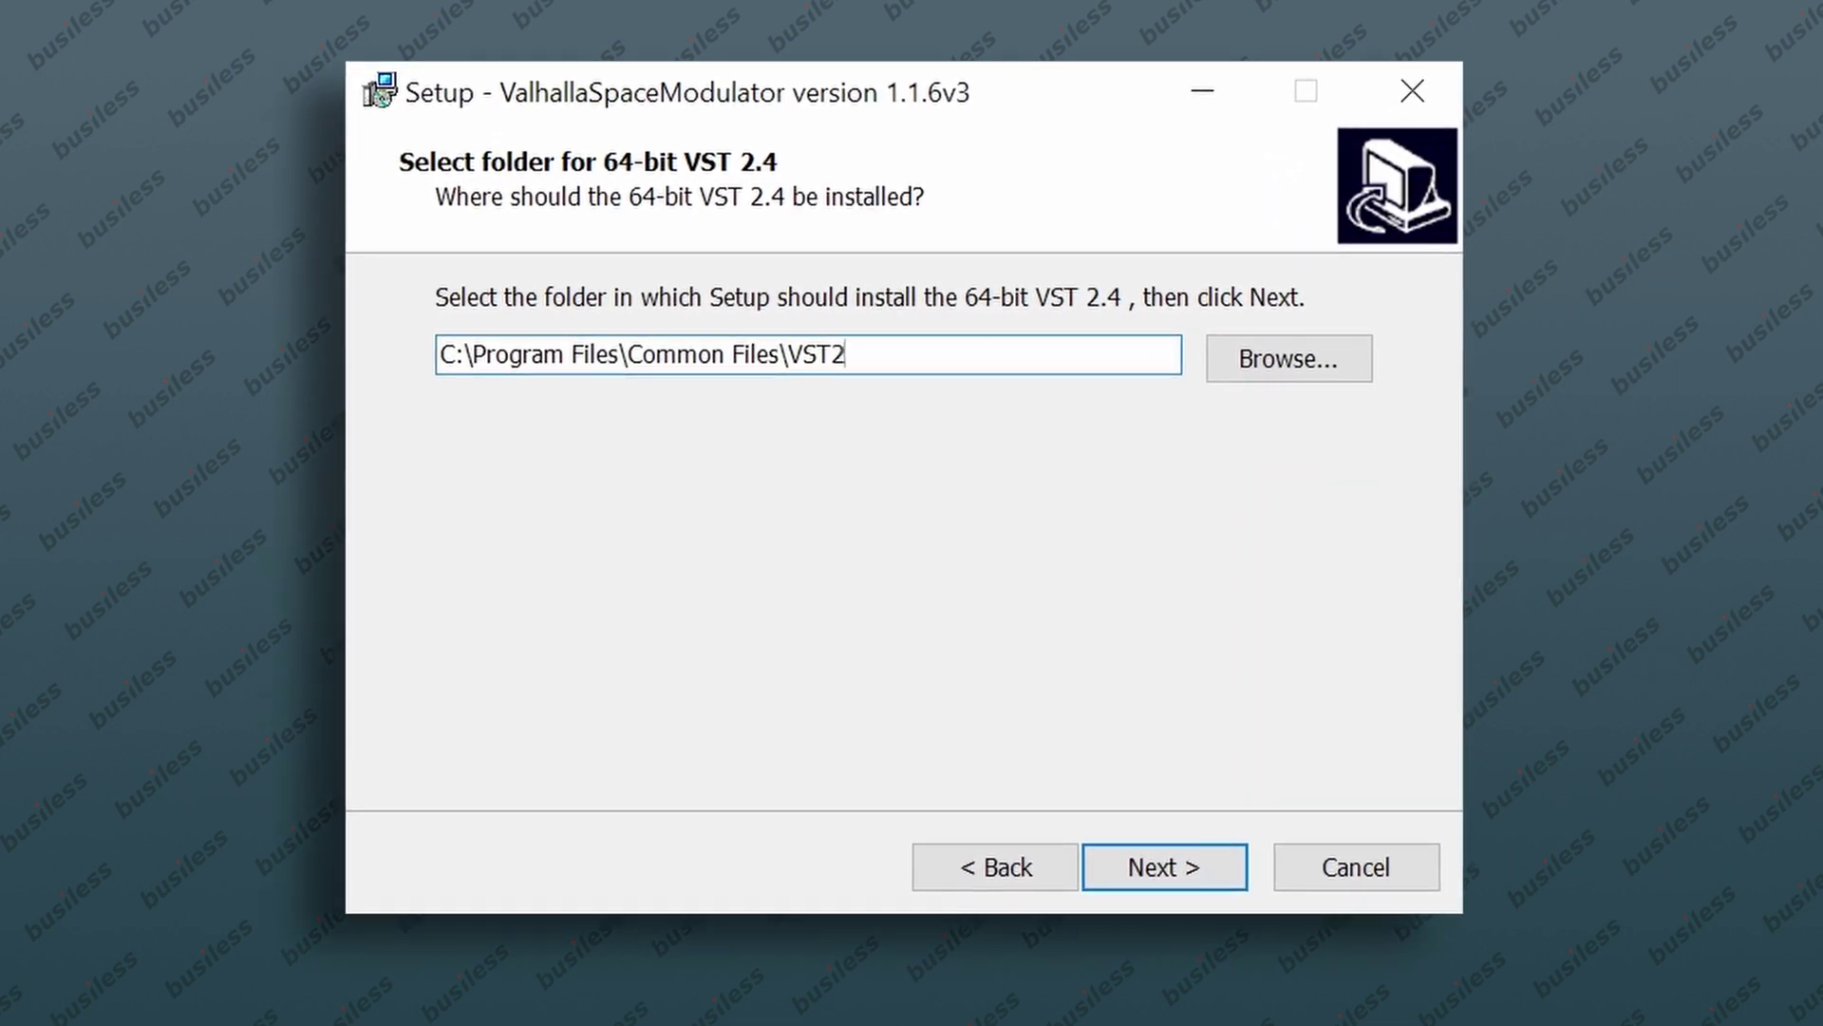
drag(847, 354, 439, 354)
key(End)
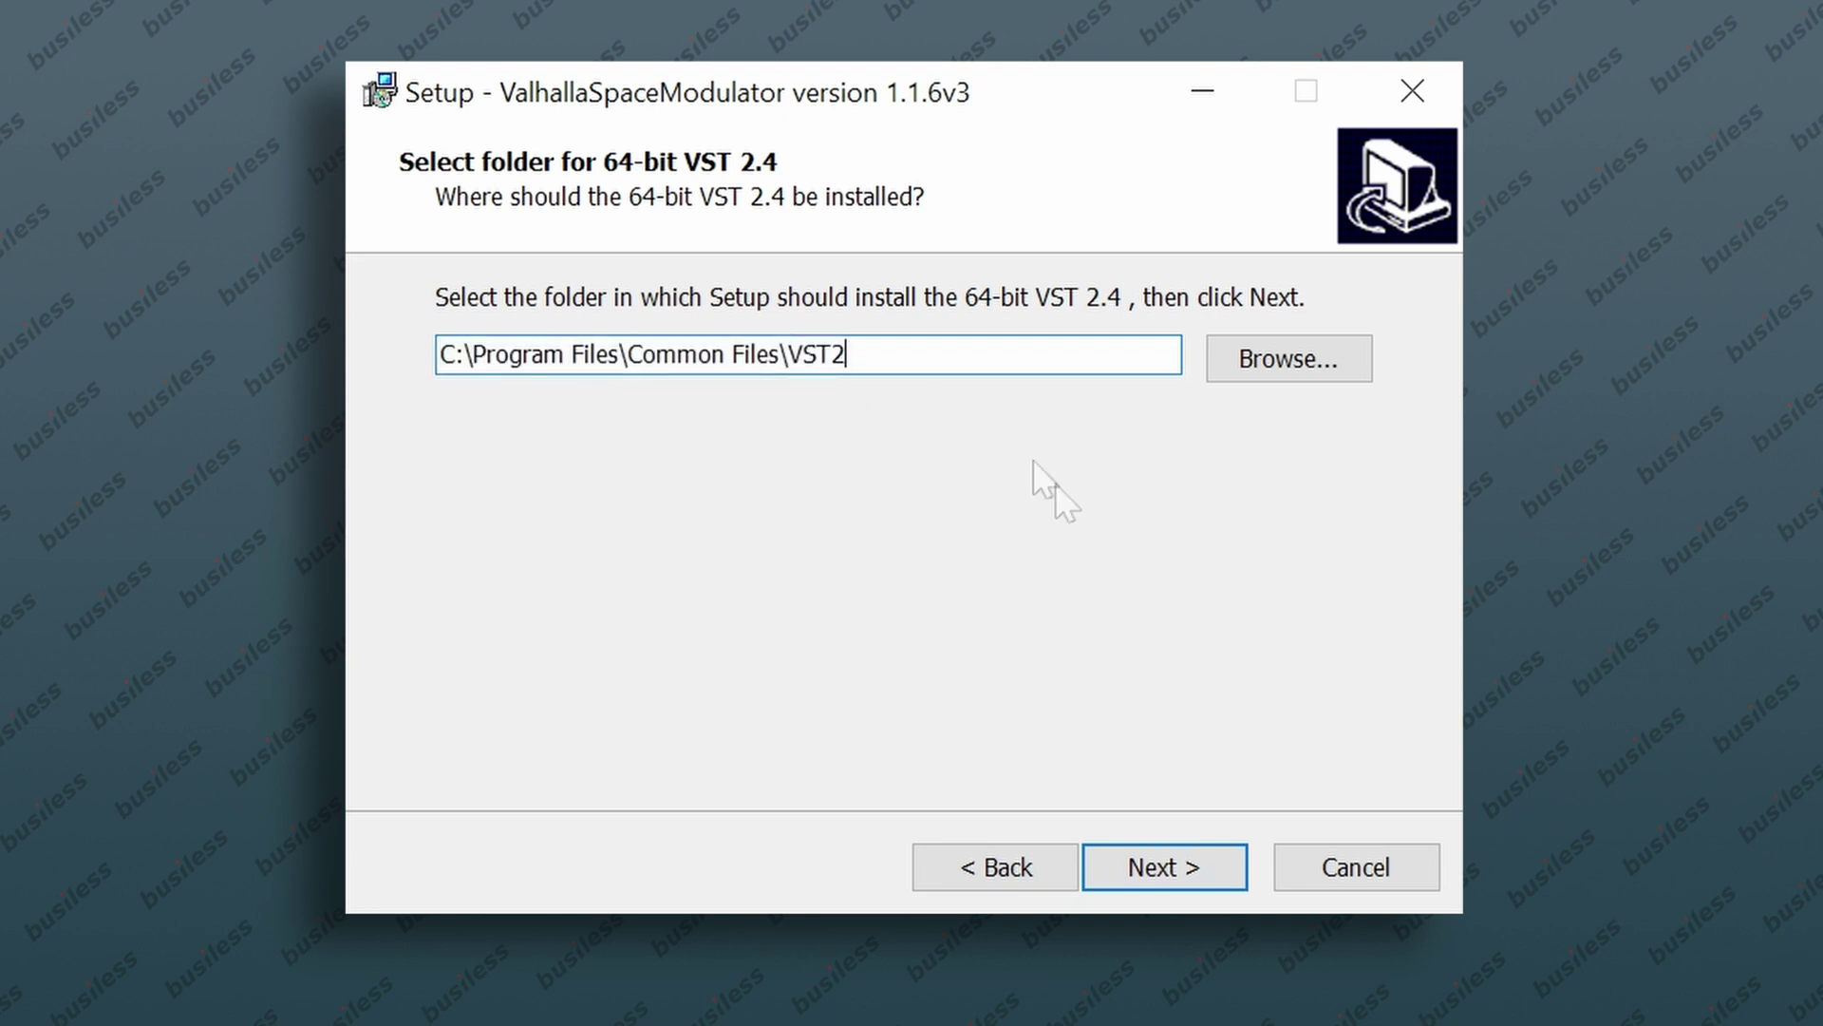
Step: Set the 64-bit VST 2.4 install folder to A:\Audio\vst2 and continue
click(1299, 356)
scroll(590, 505, up, 12)
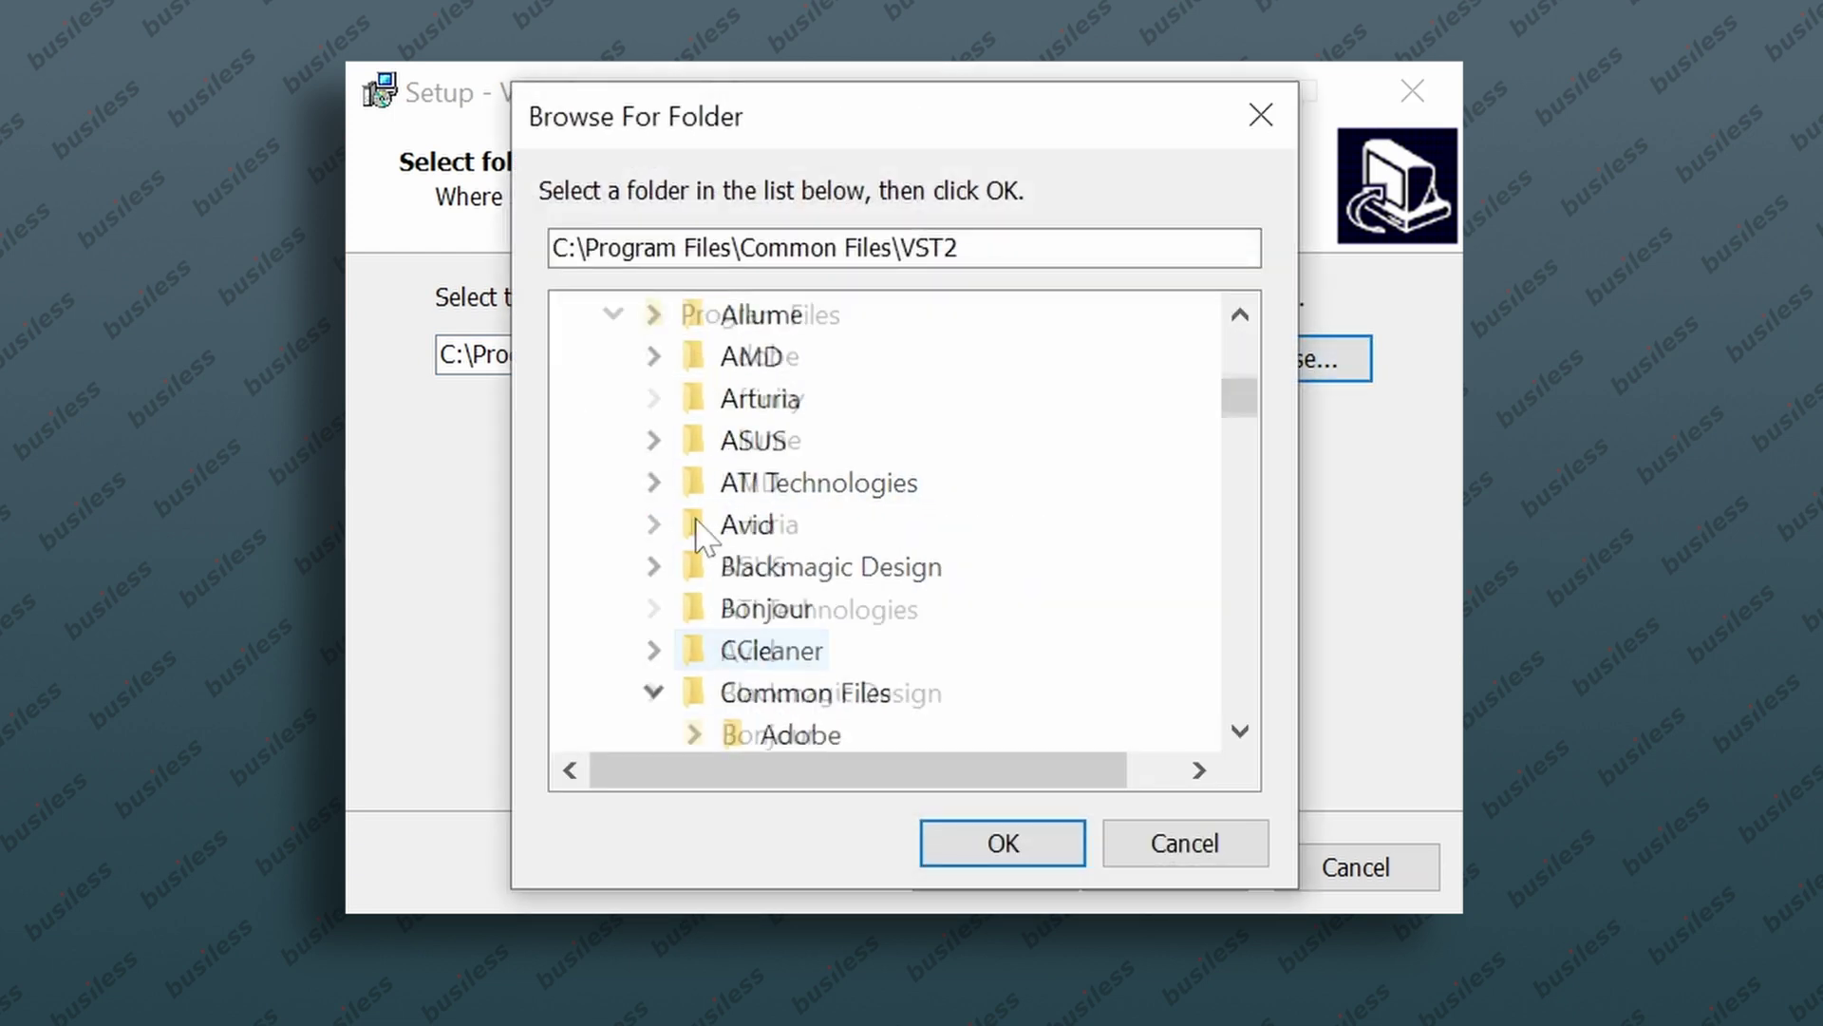
click(572, 357)
click(572, 314)
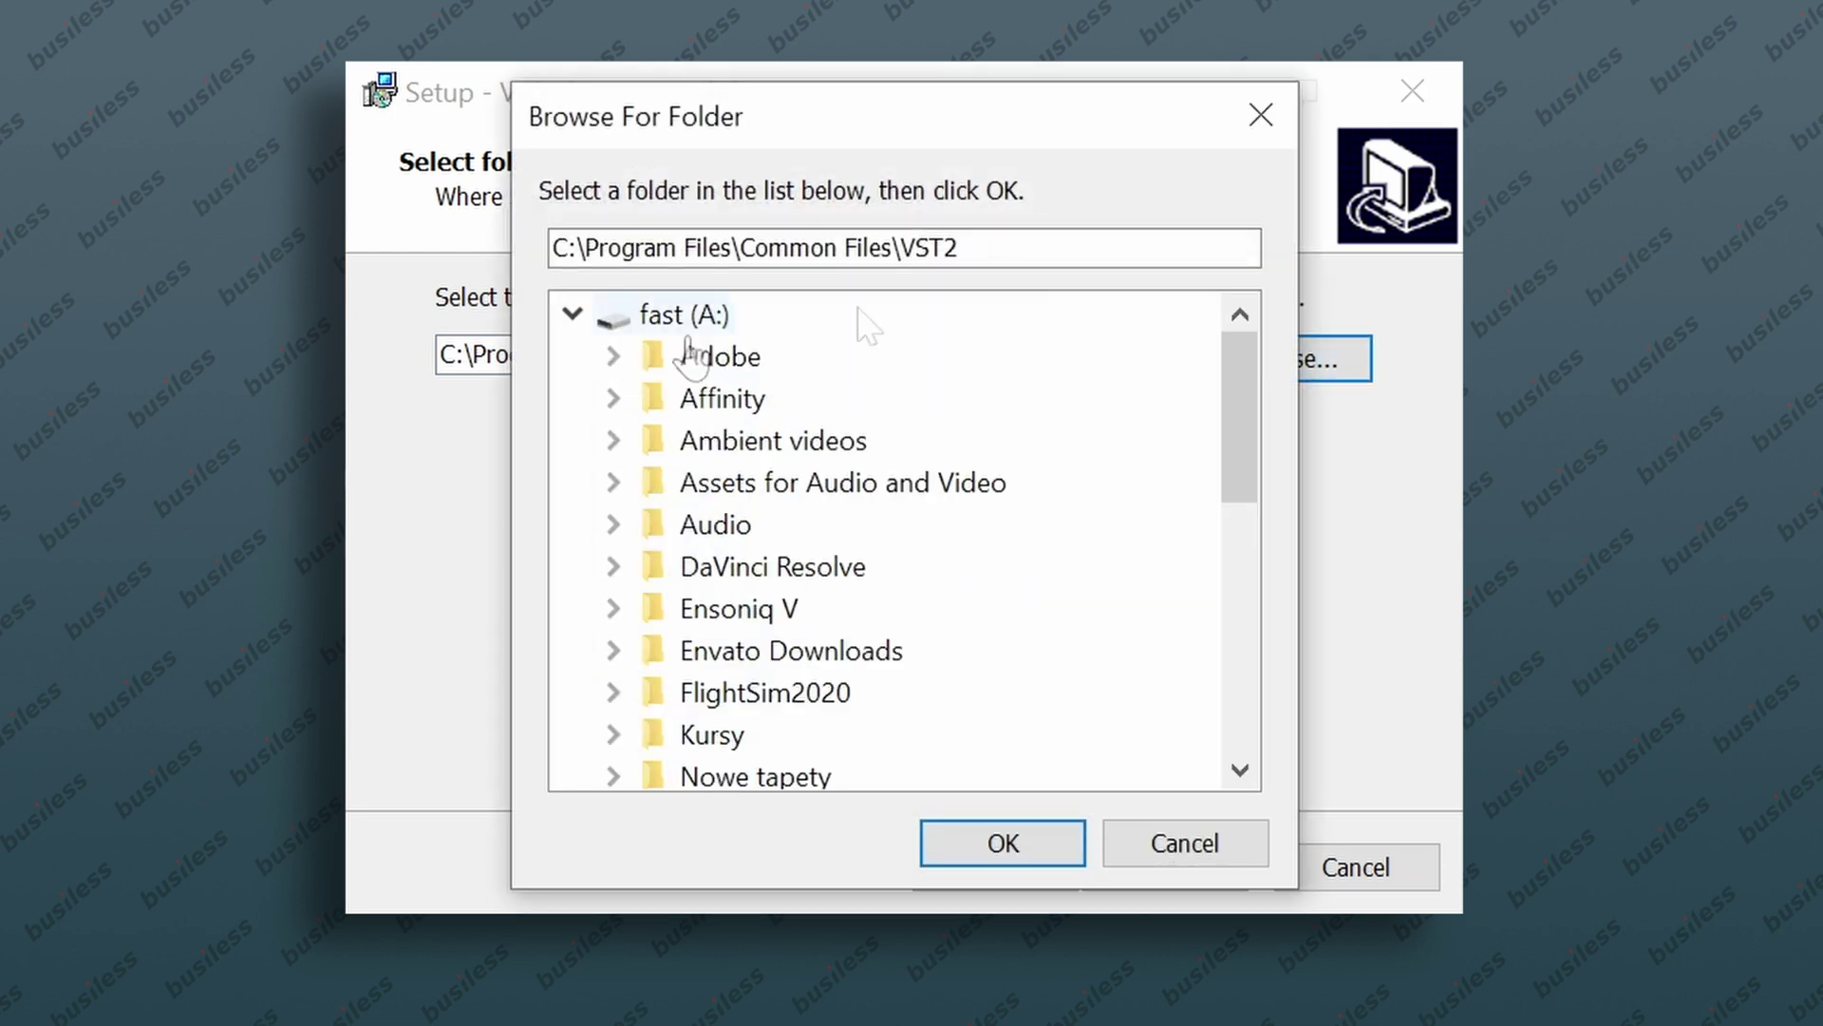
click(613, 525)
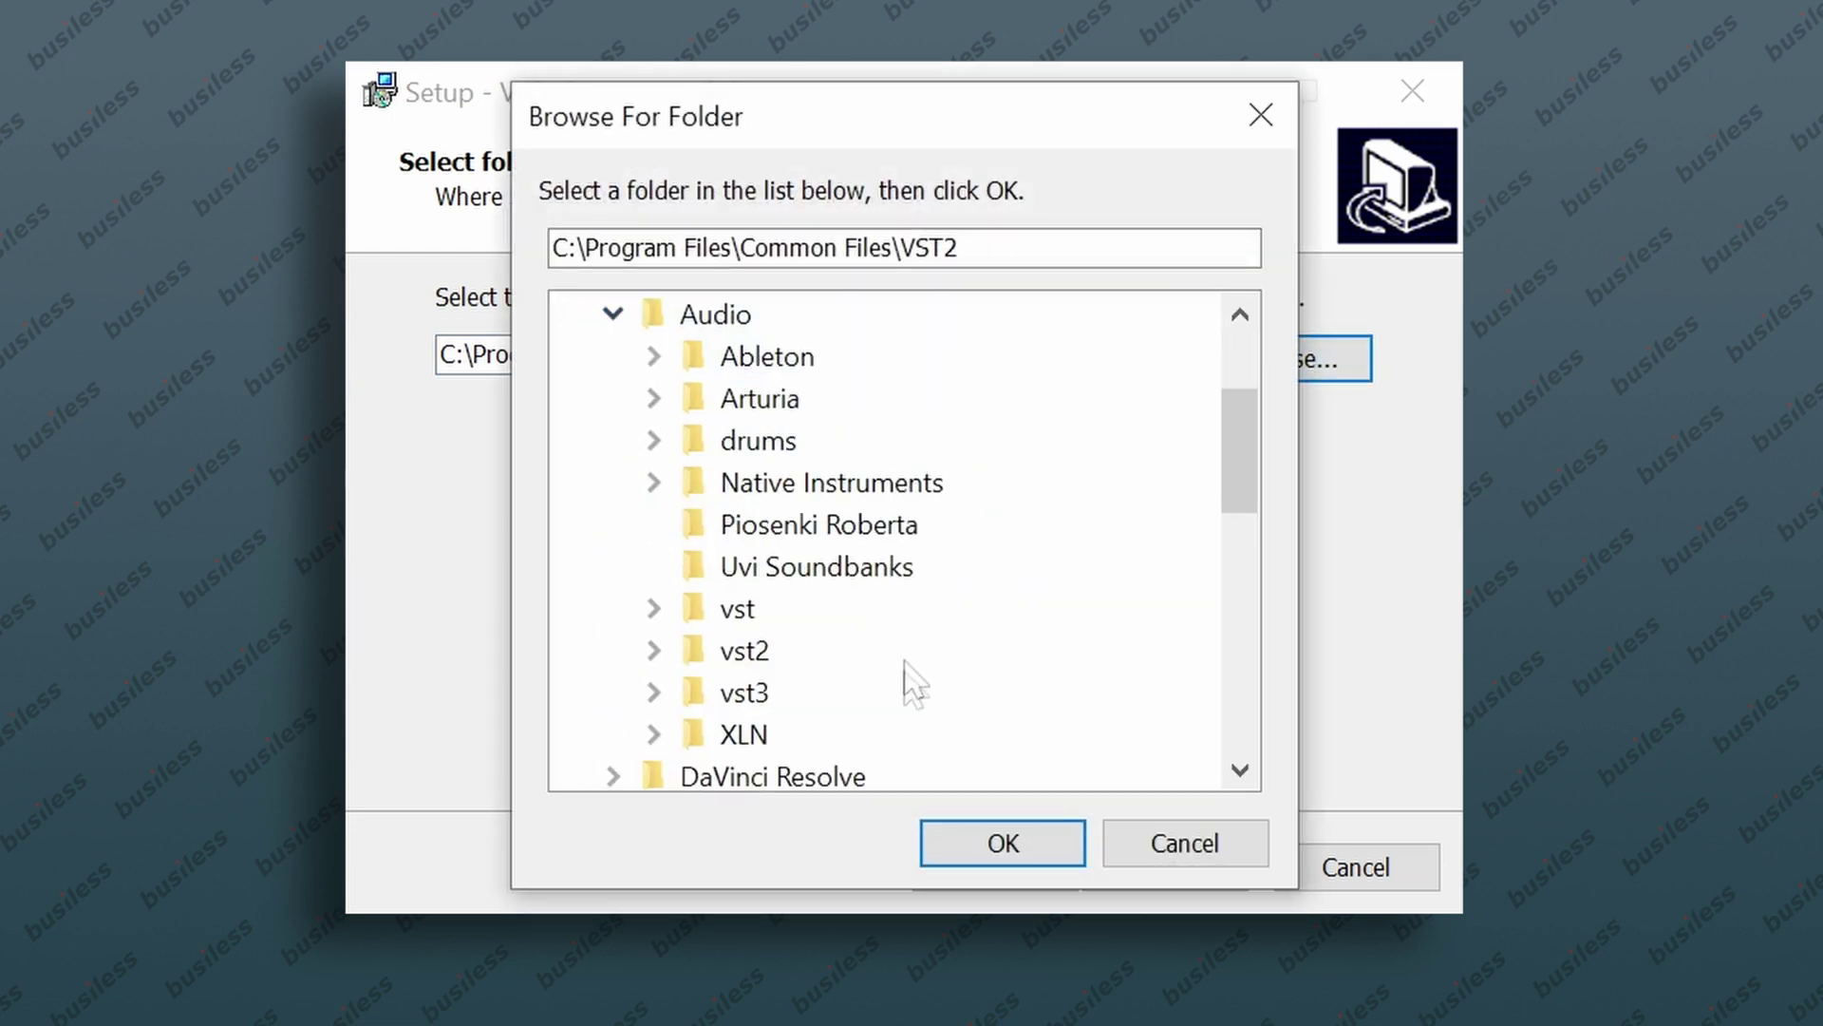
click(755, 653)
click(1022, 850)
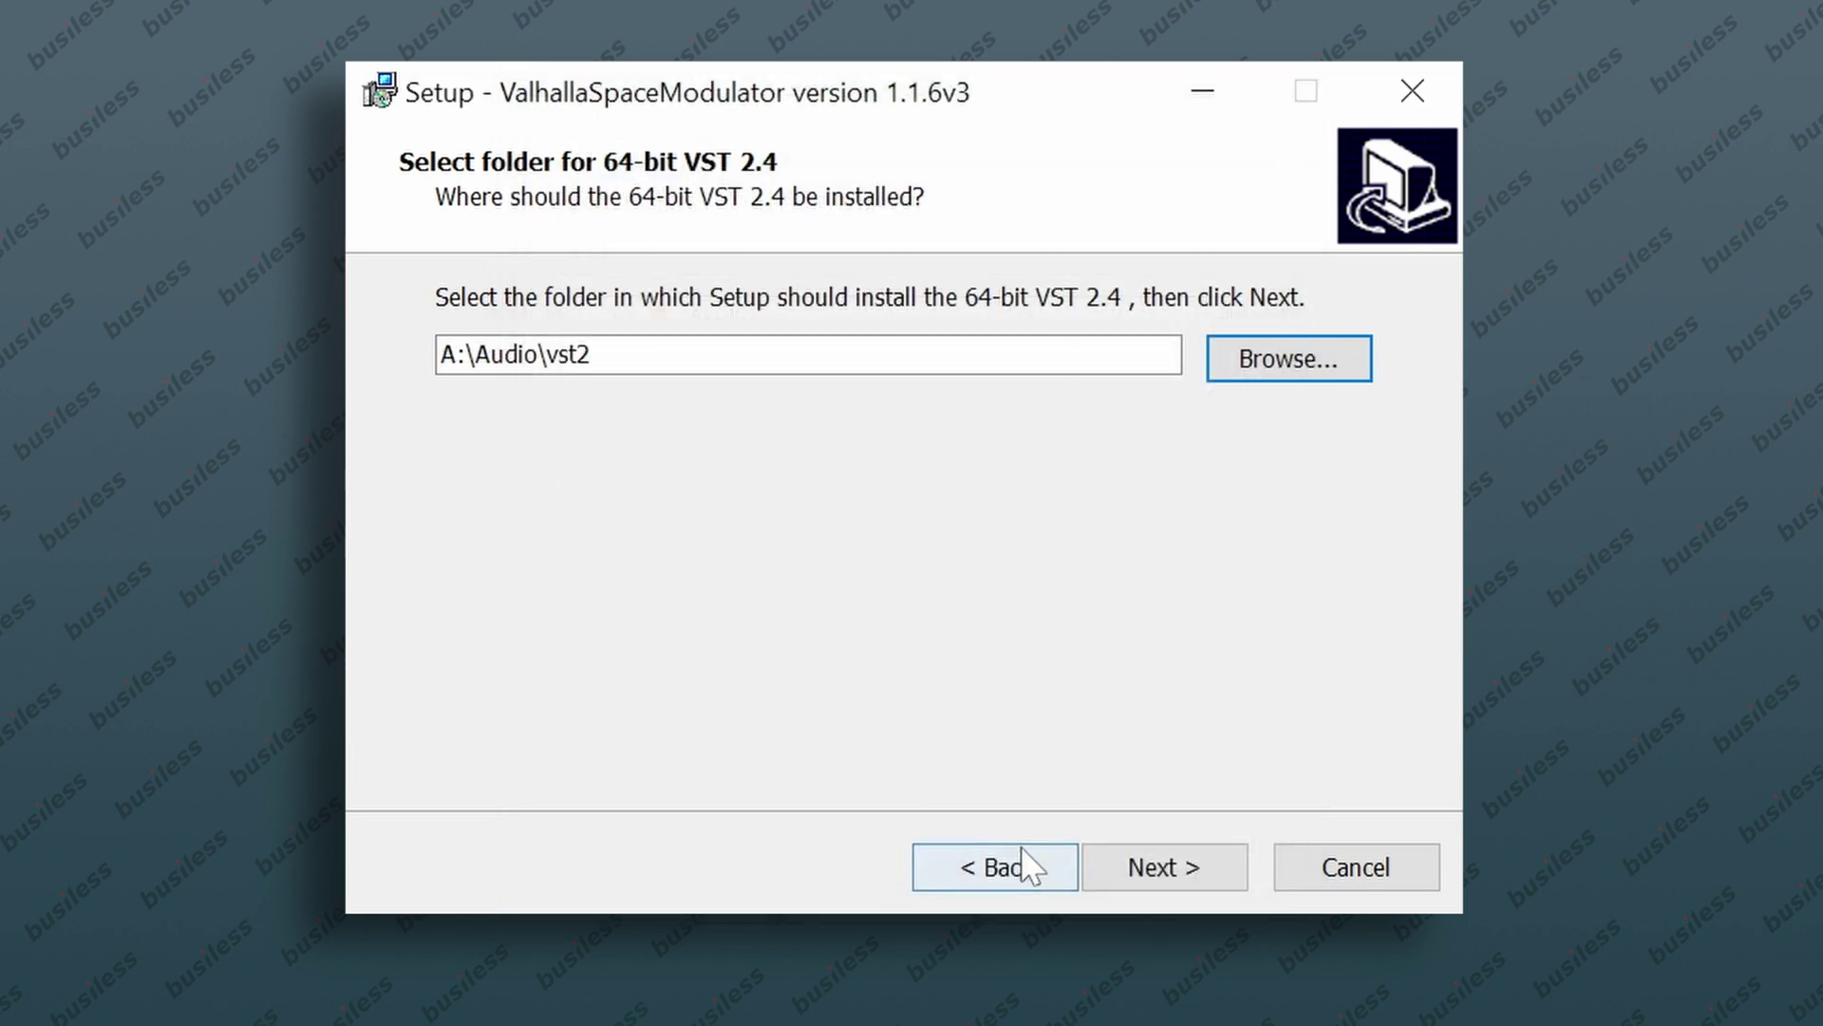
click(1164, 869)
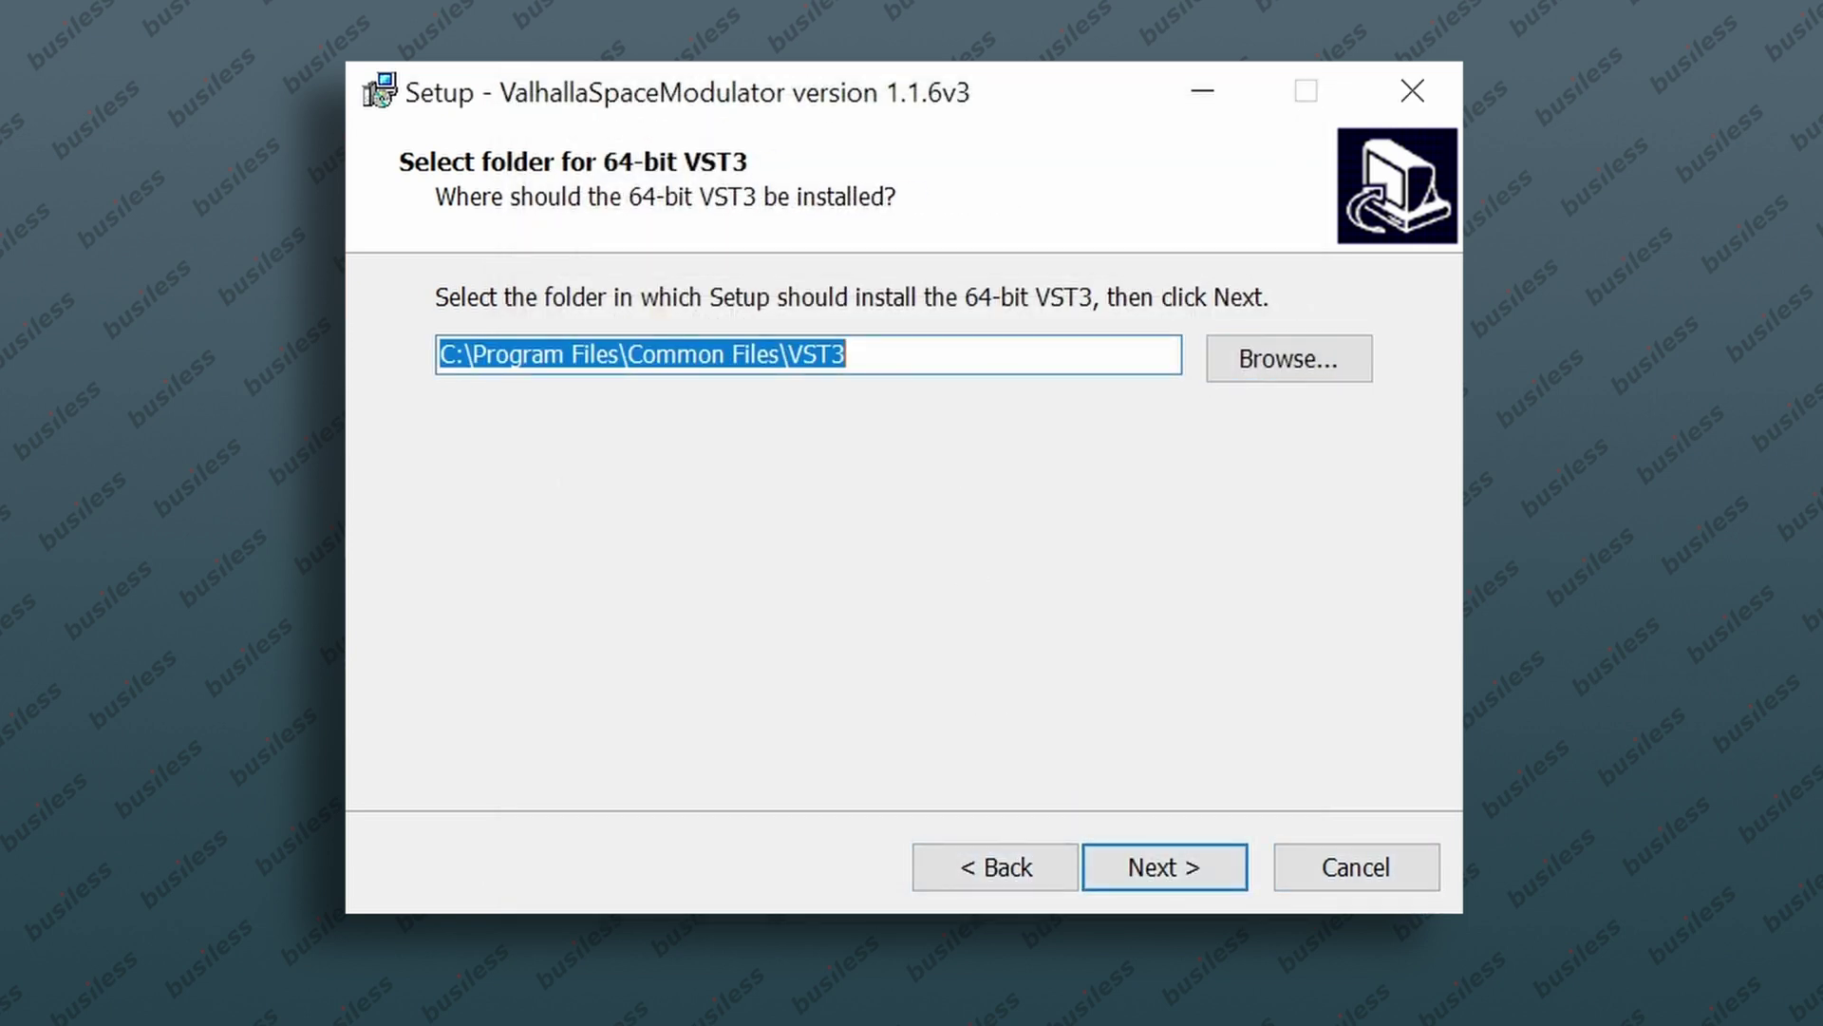
Step: Set the VST3 folder to A:\Audio\vst3 and install ValhallaSpaceModulator 1.1.6v3
click(912, 364)
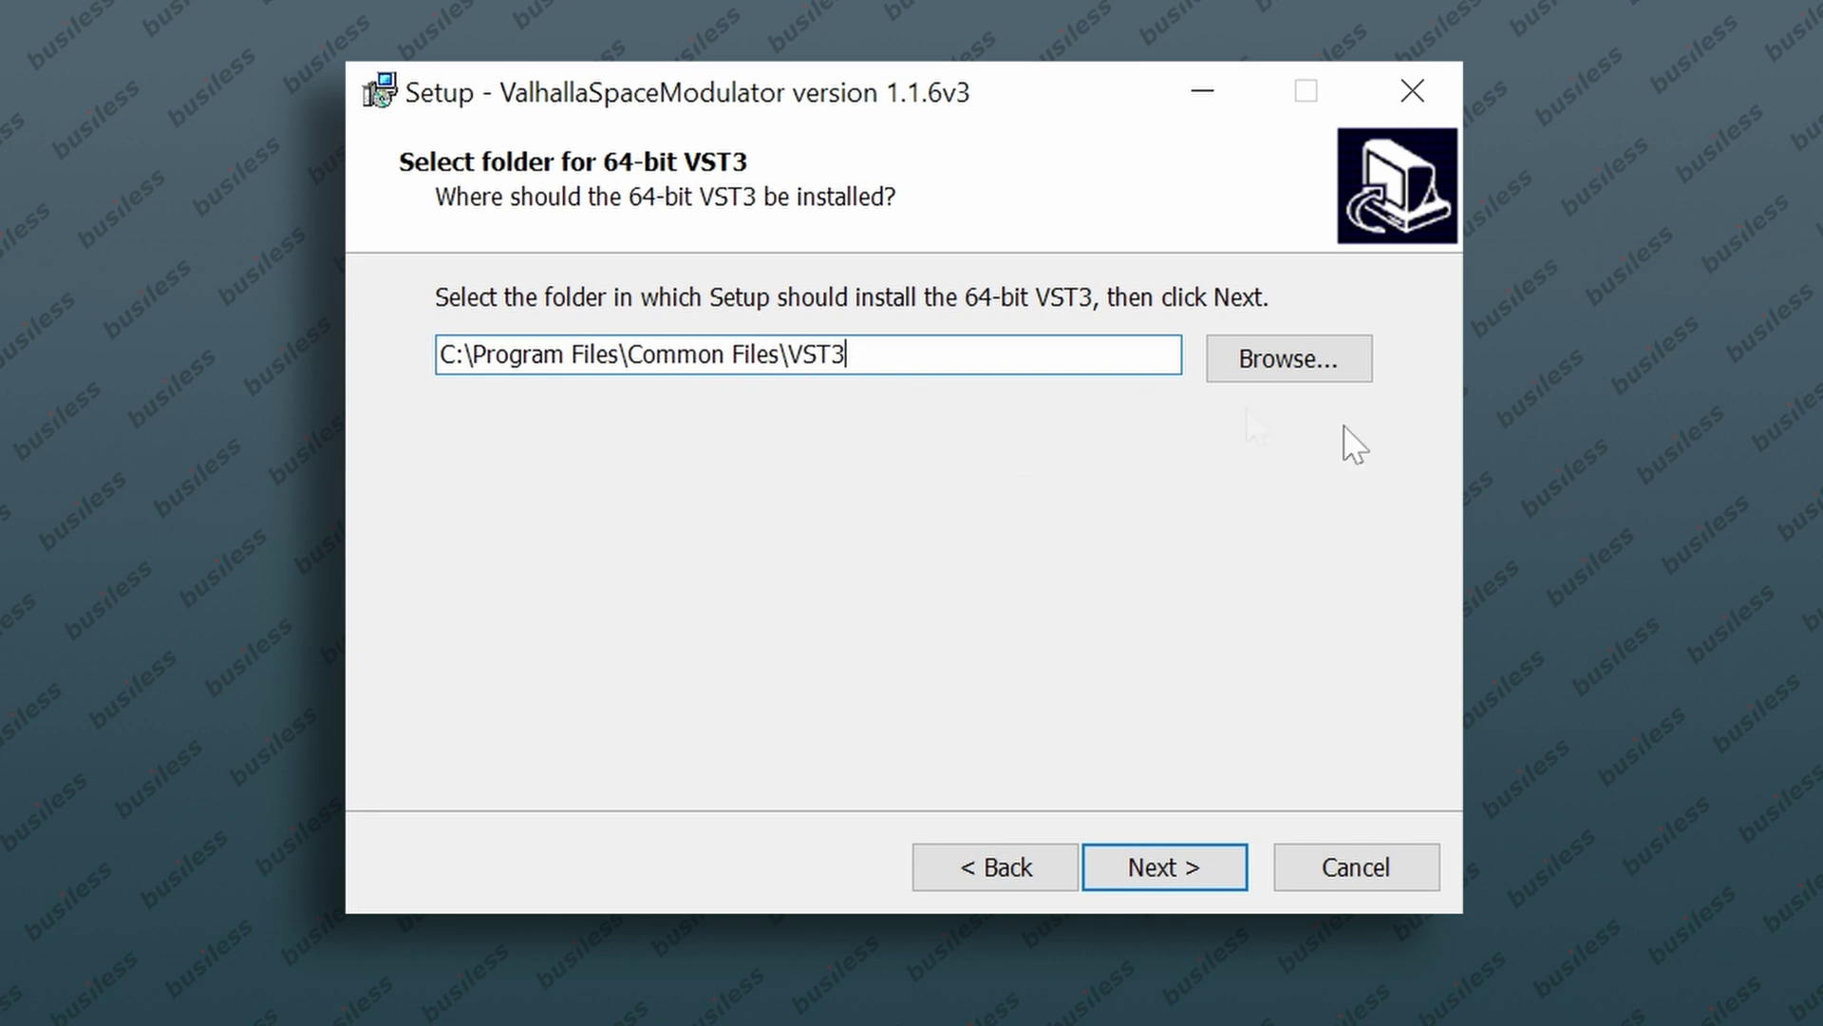
click(1287, 380)
scroll(618, 368, up, 15)
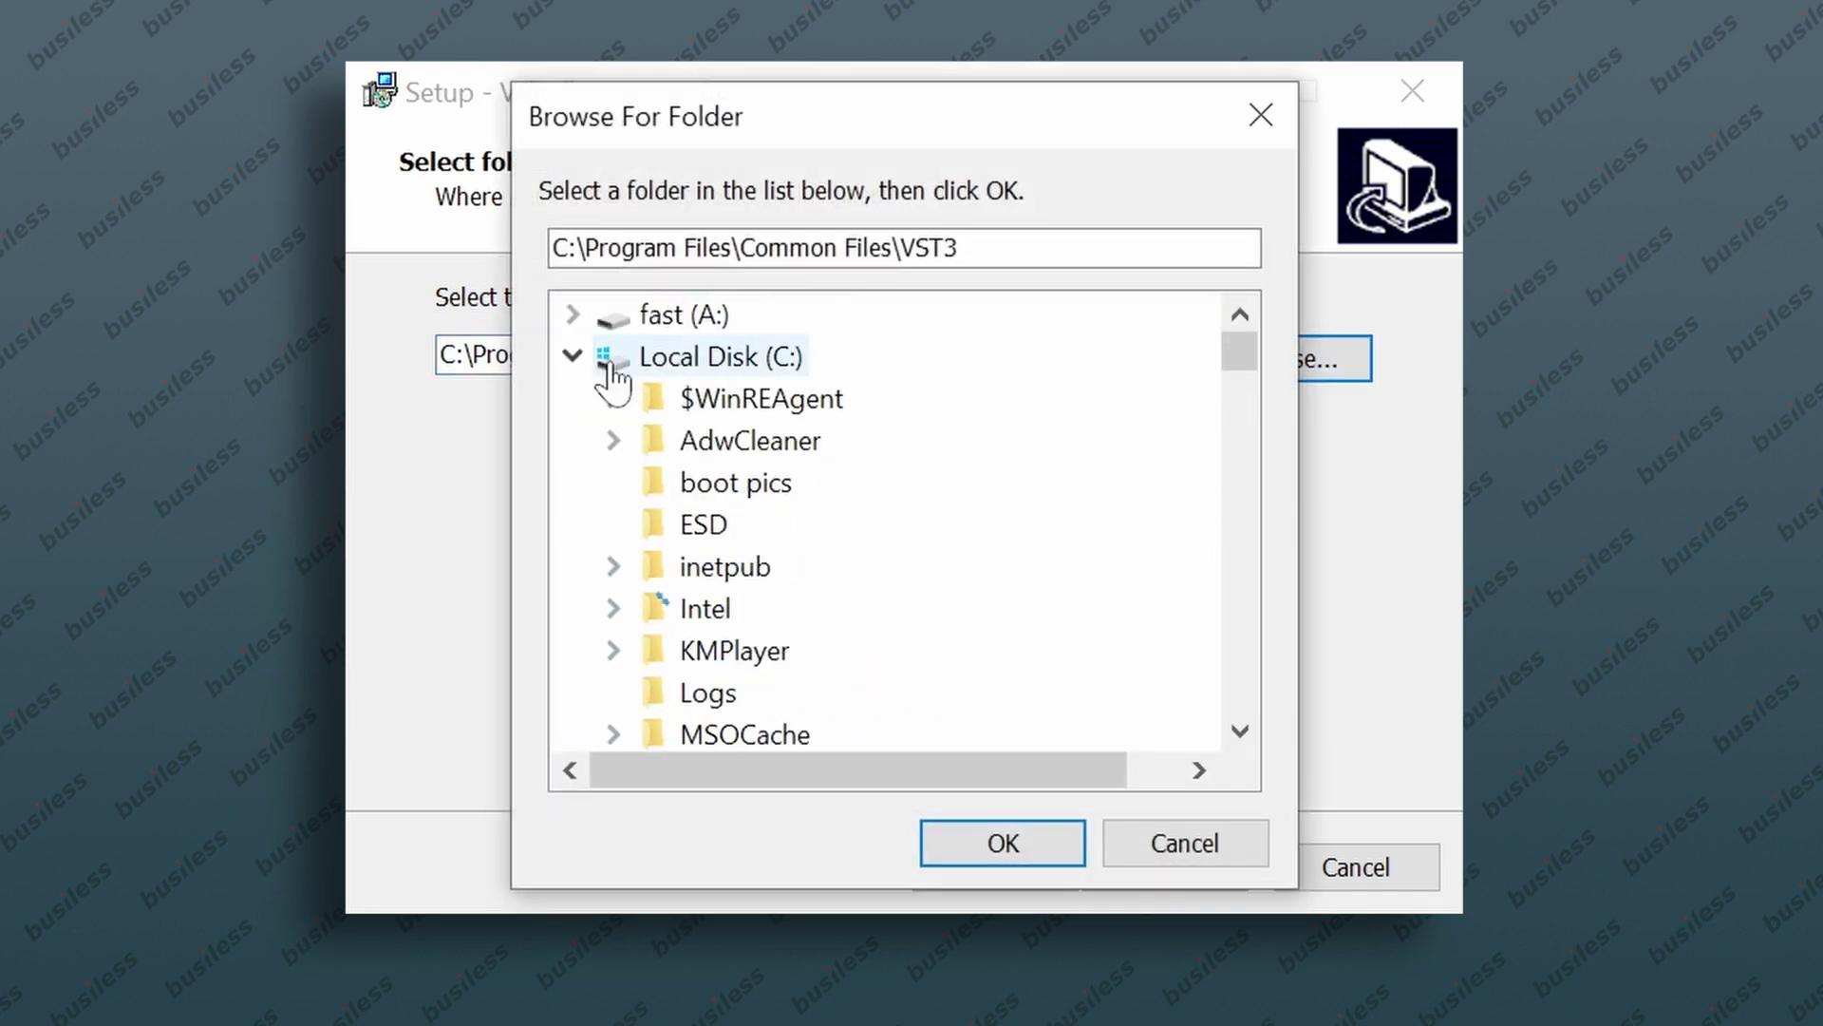
click(572, 355)
click(572, 313)
click(656, 316)
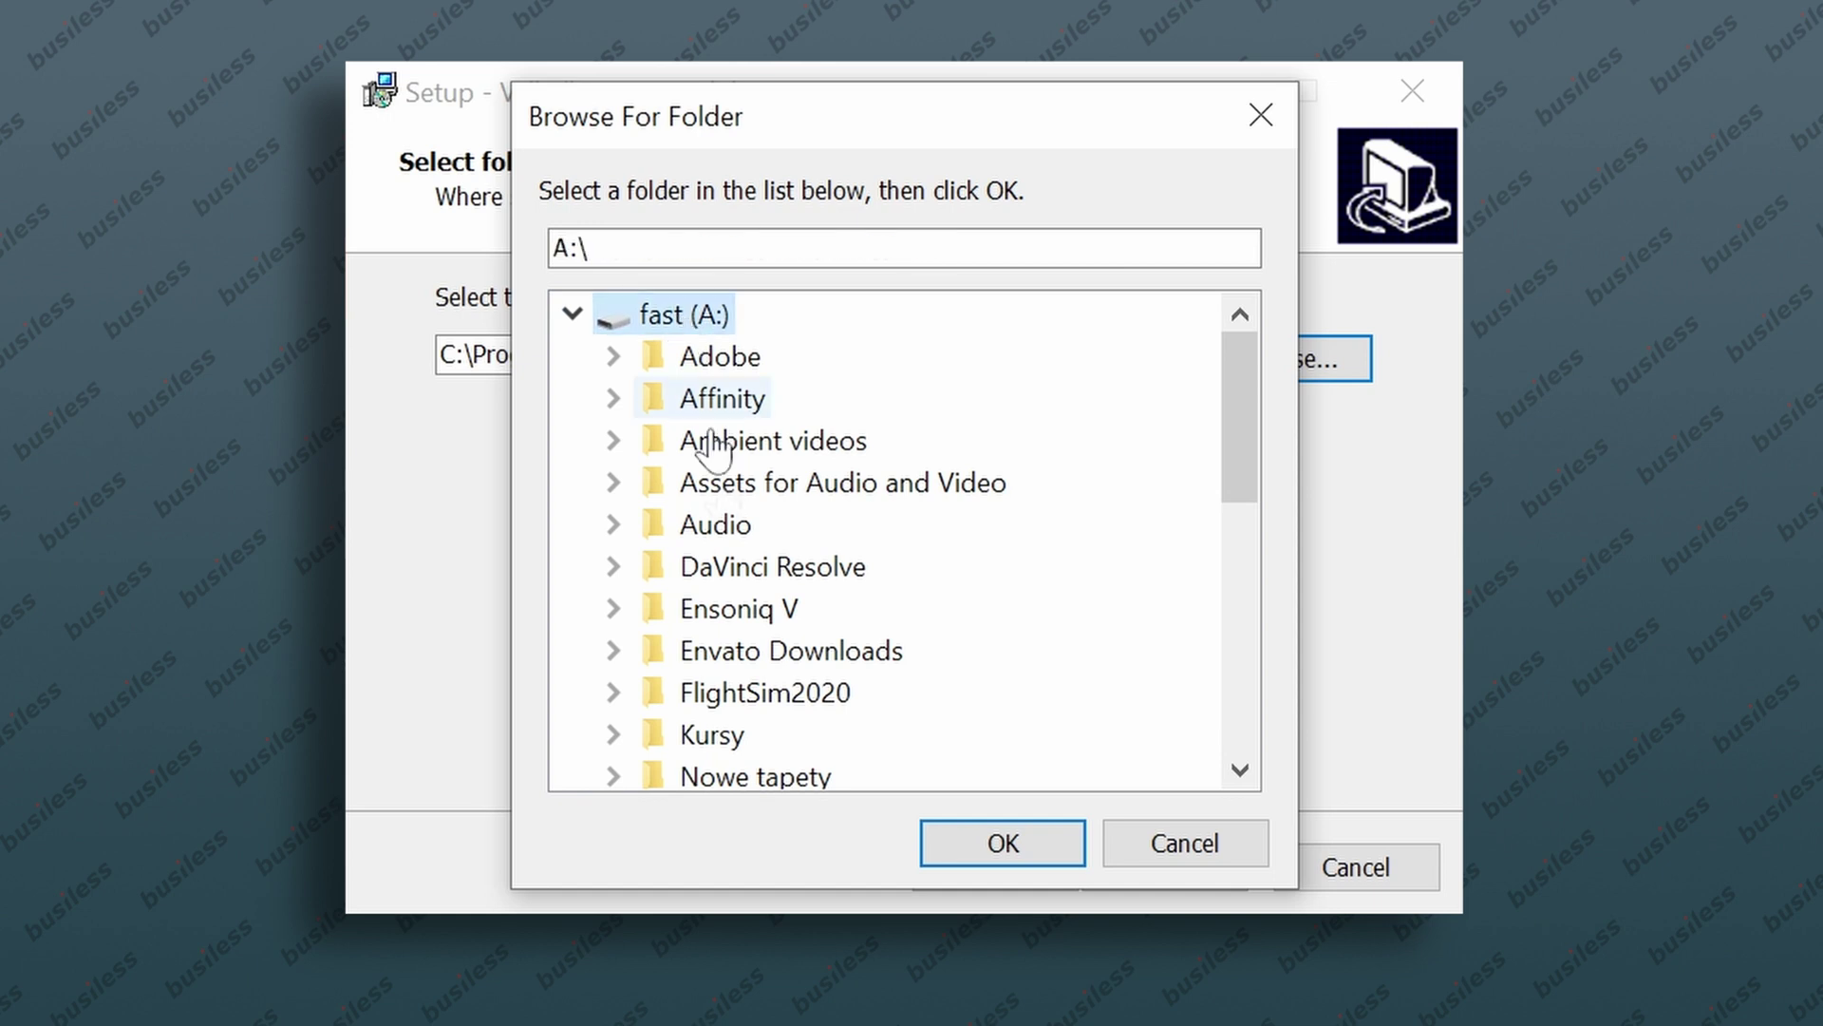
double_click(736, 525)
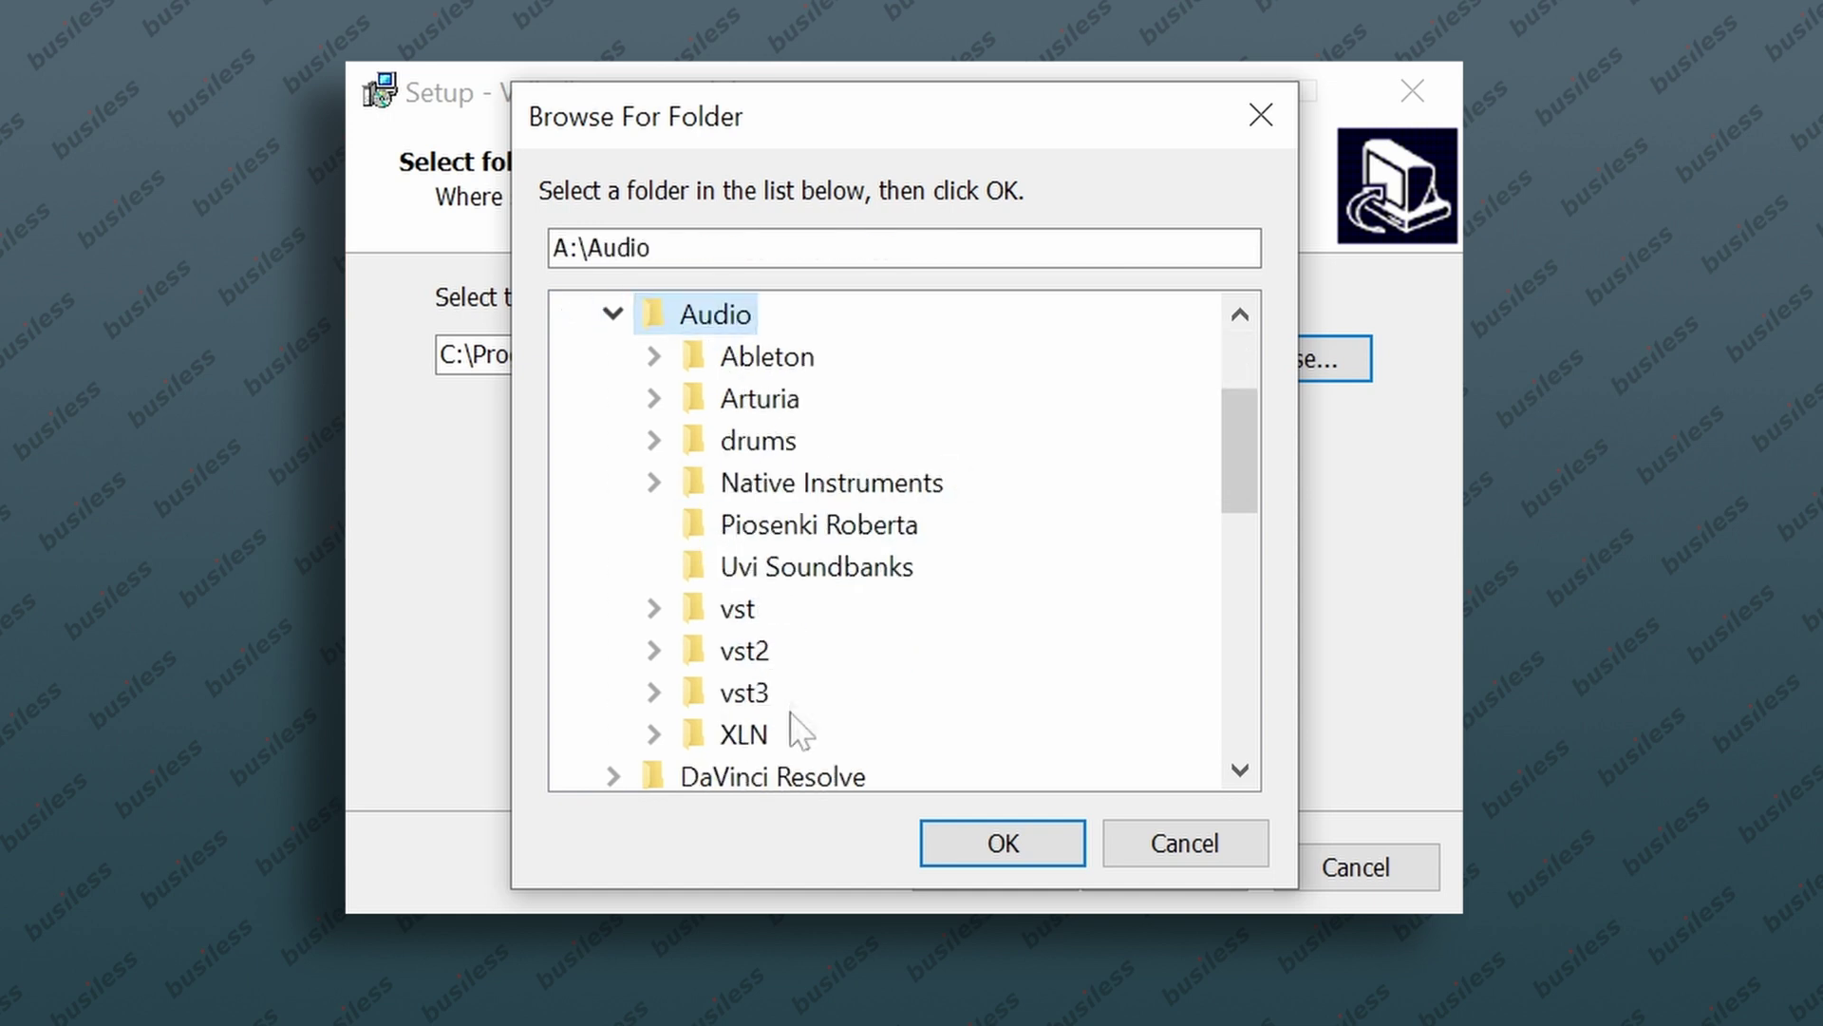
click(746, 692)
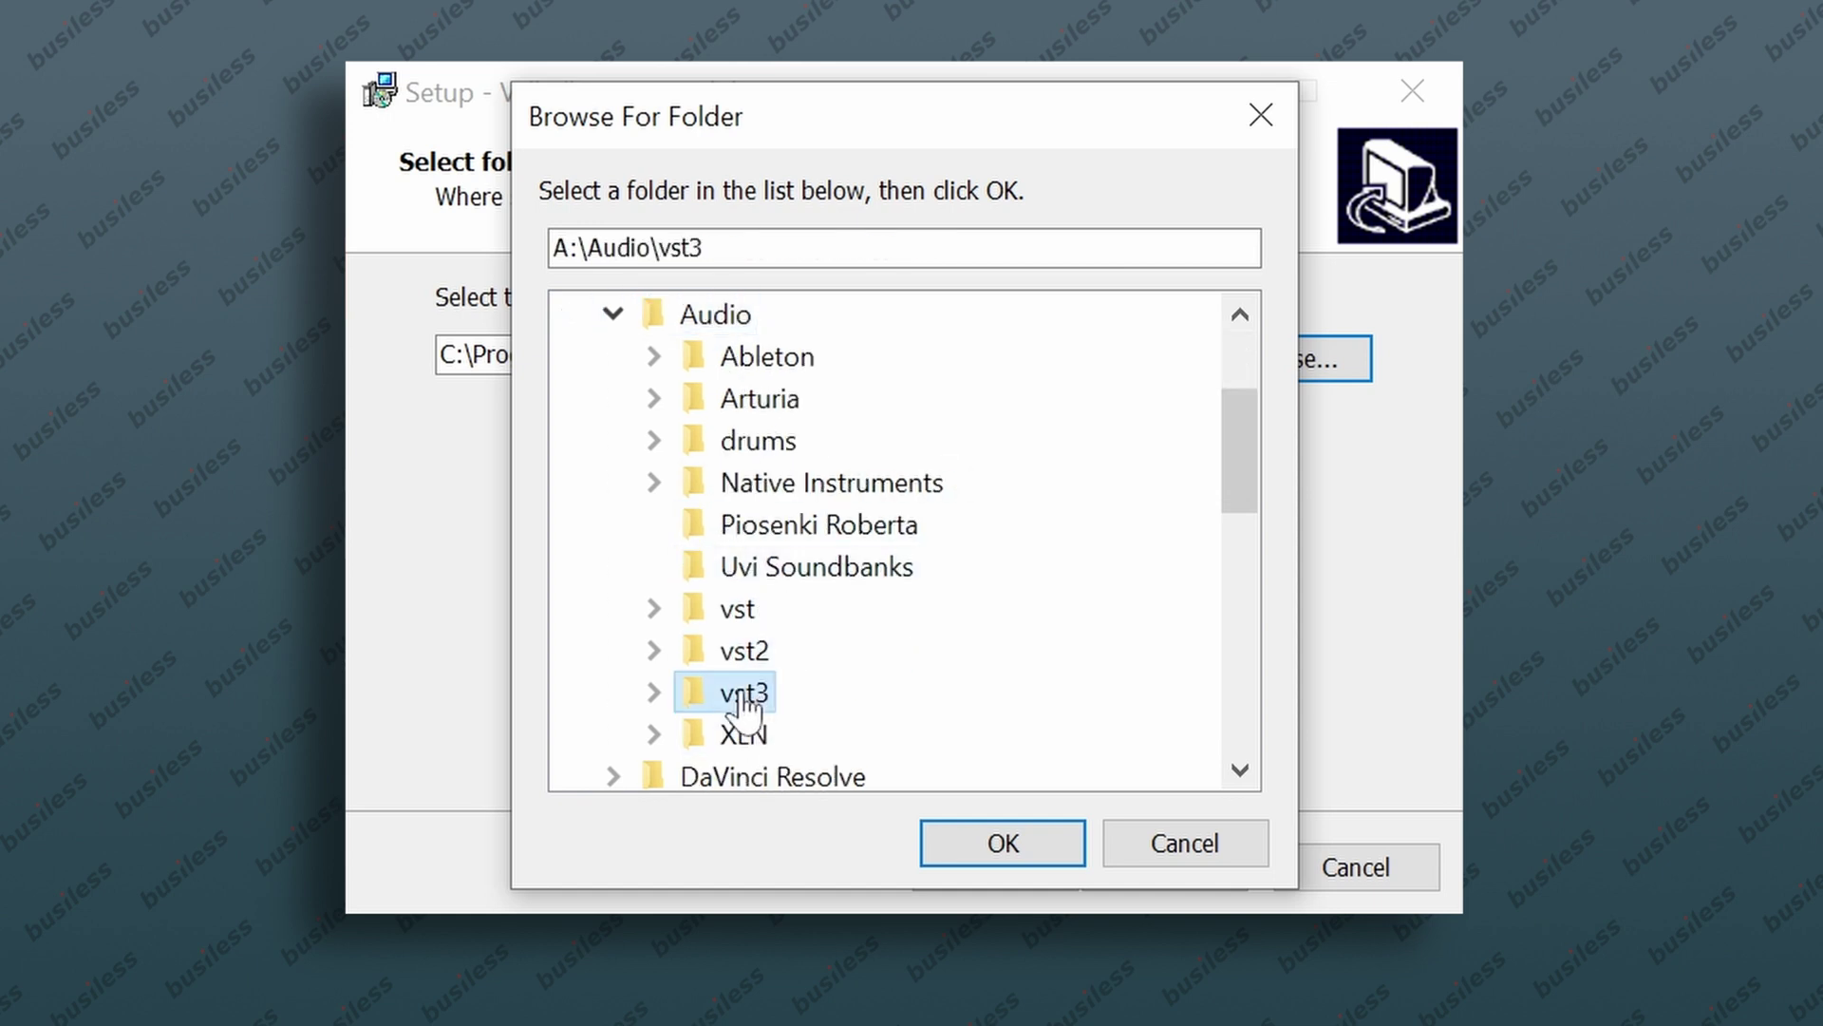
click(1004, 843)
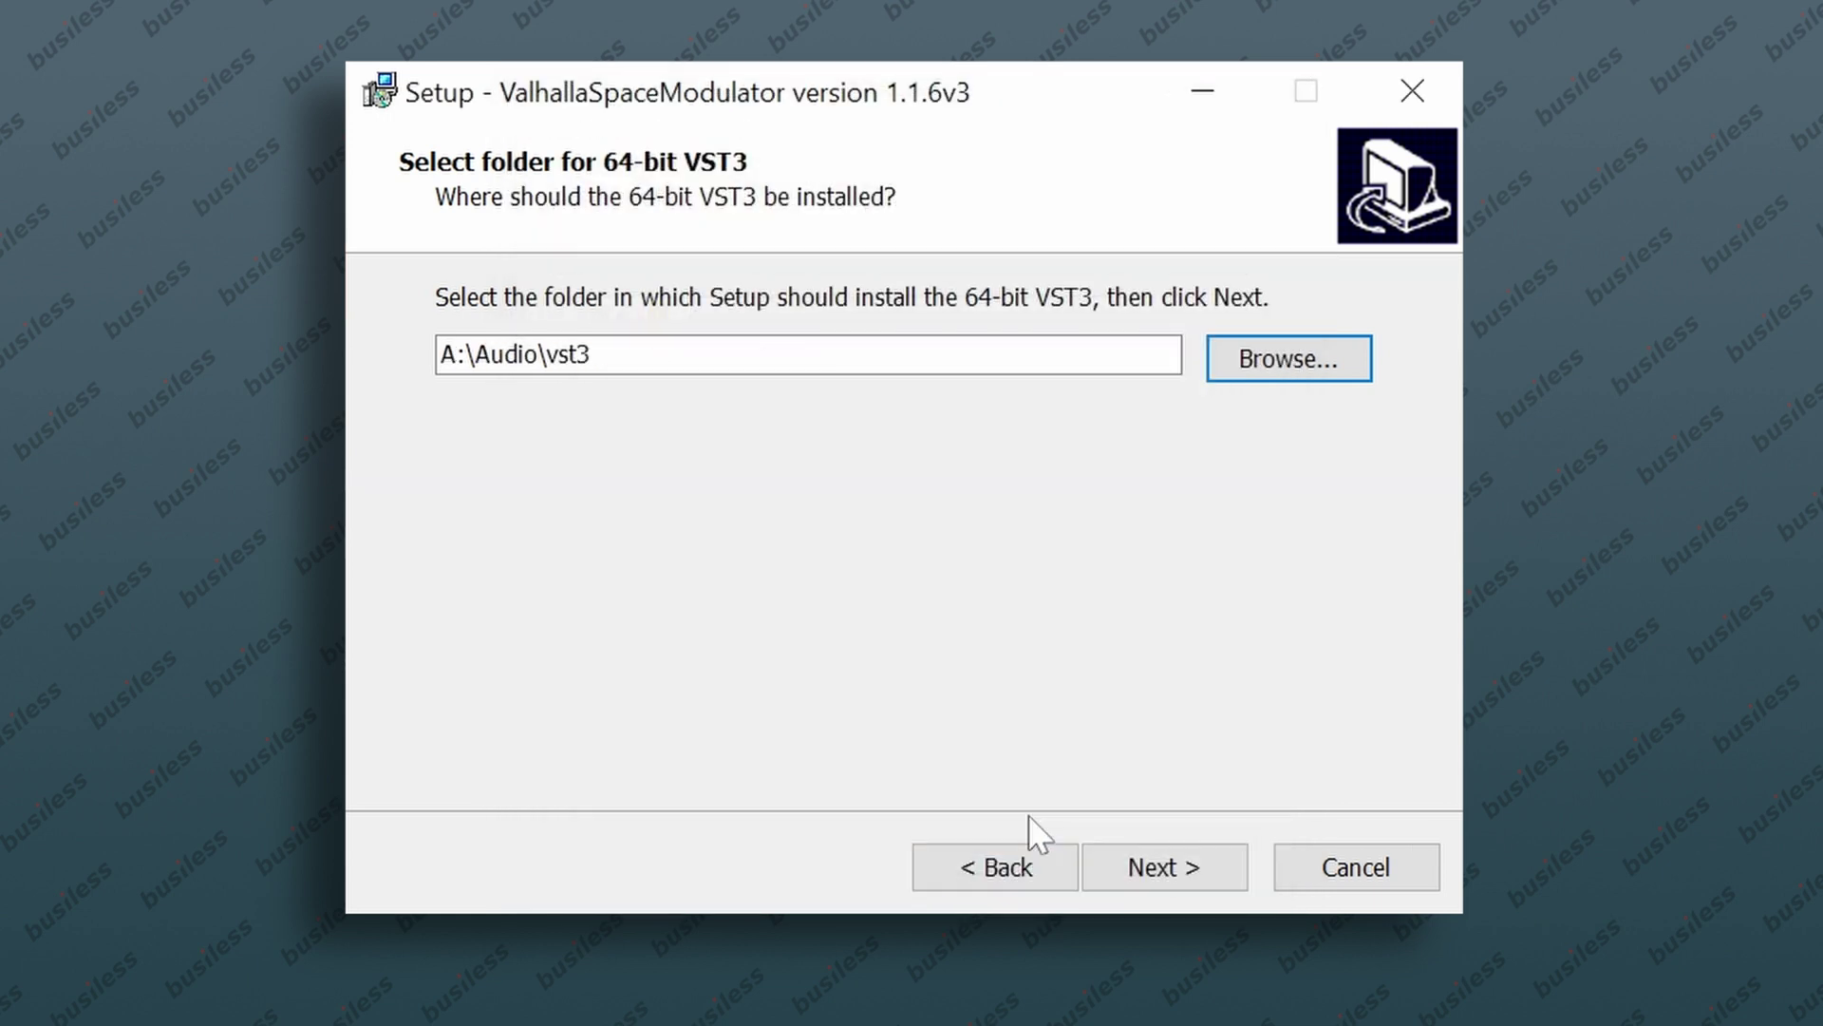
click(1170, 872)
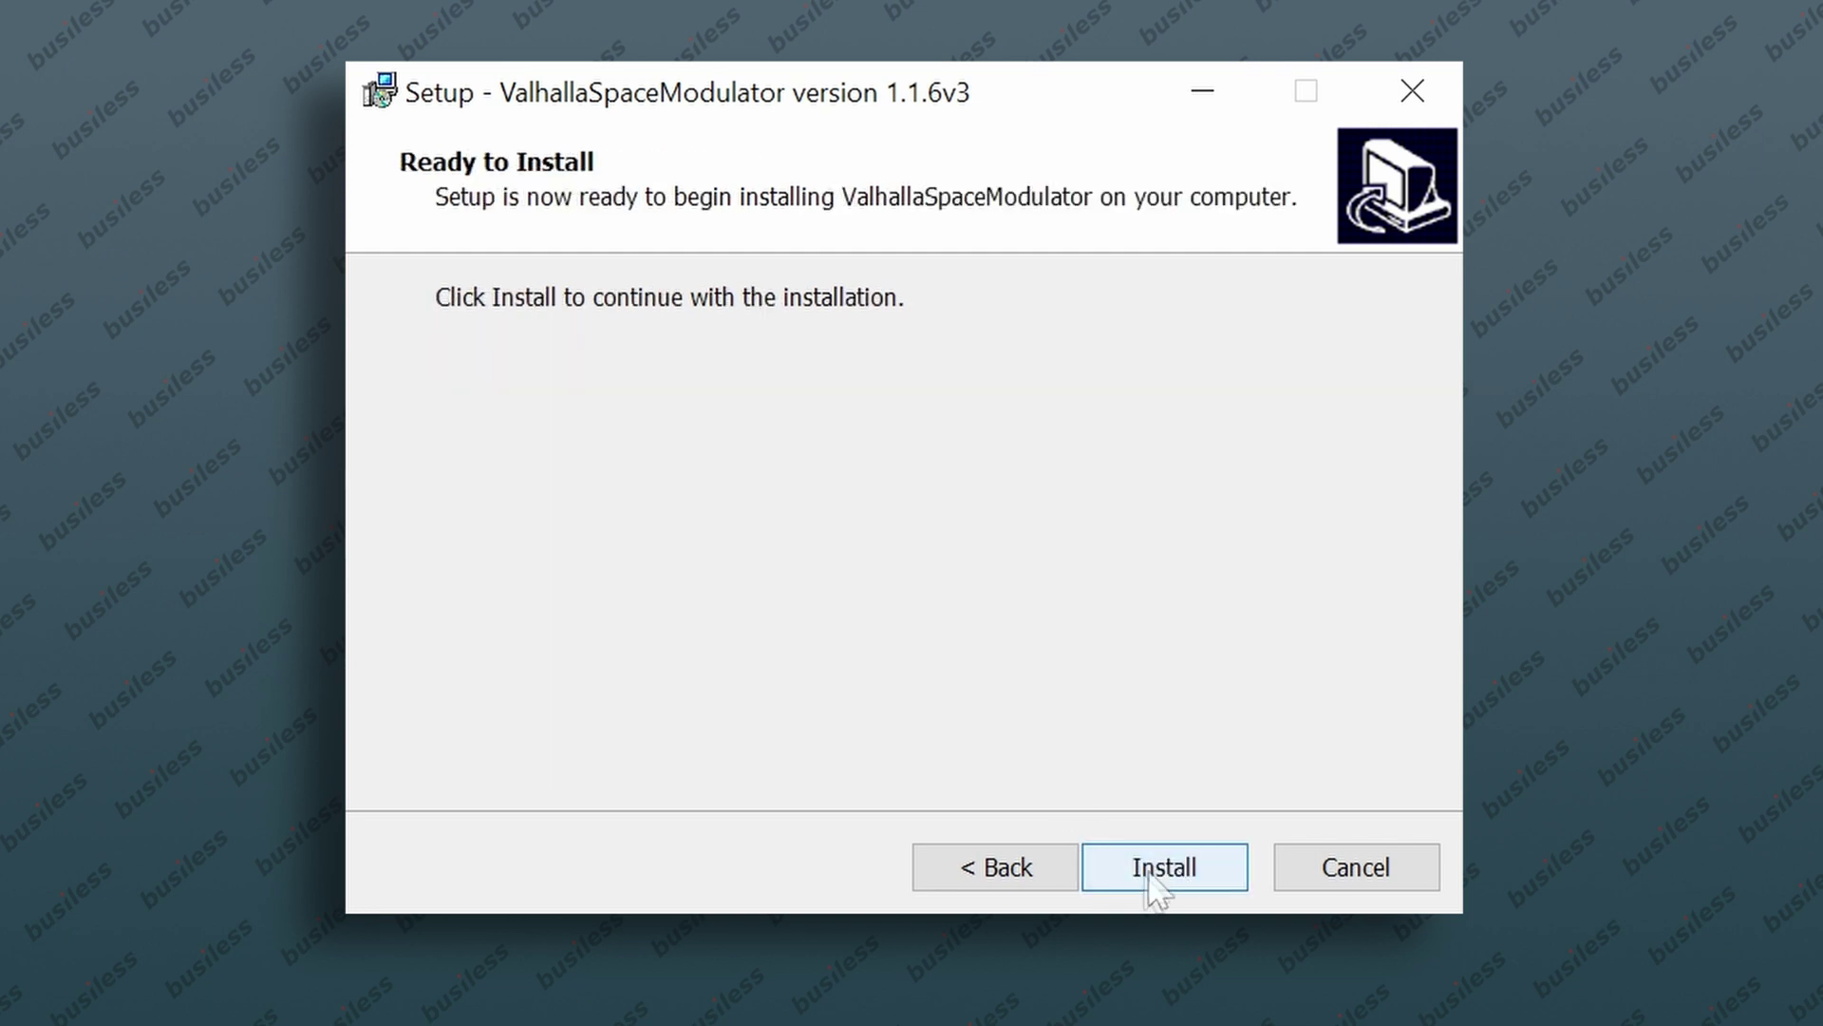
click(1206, 876)
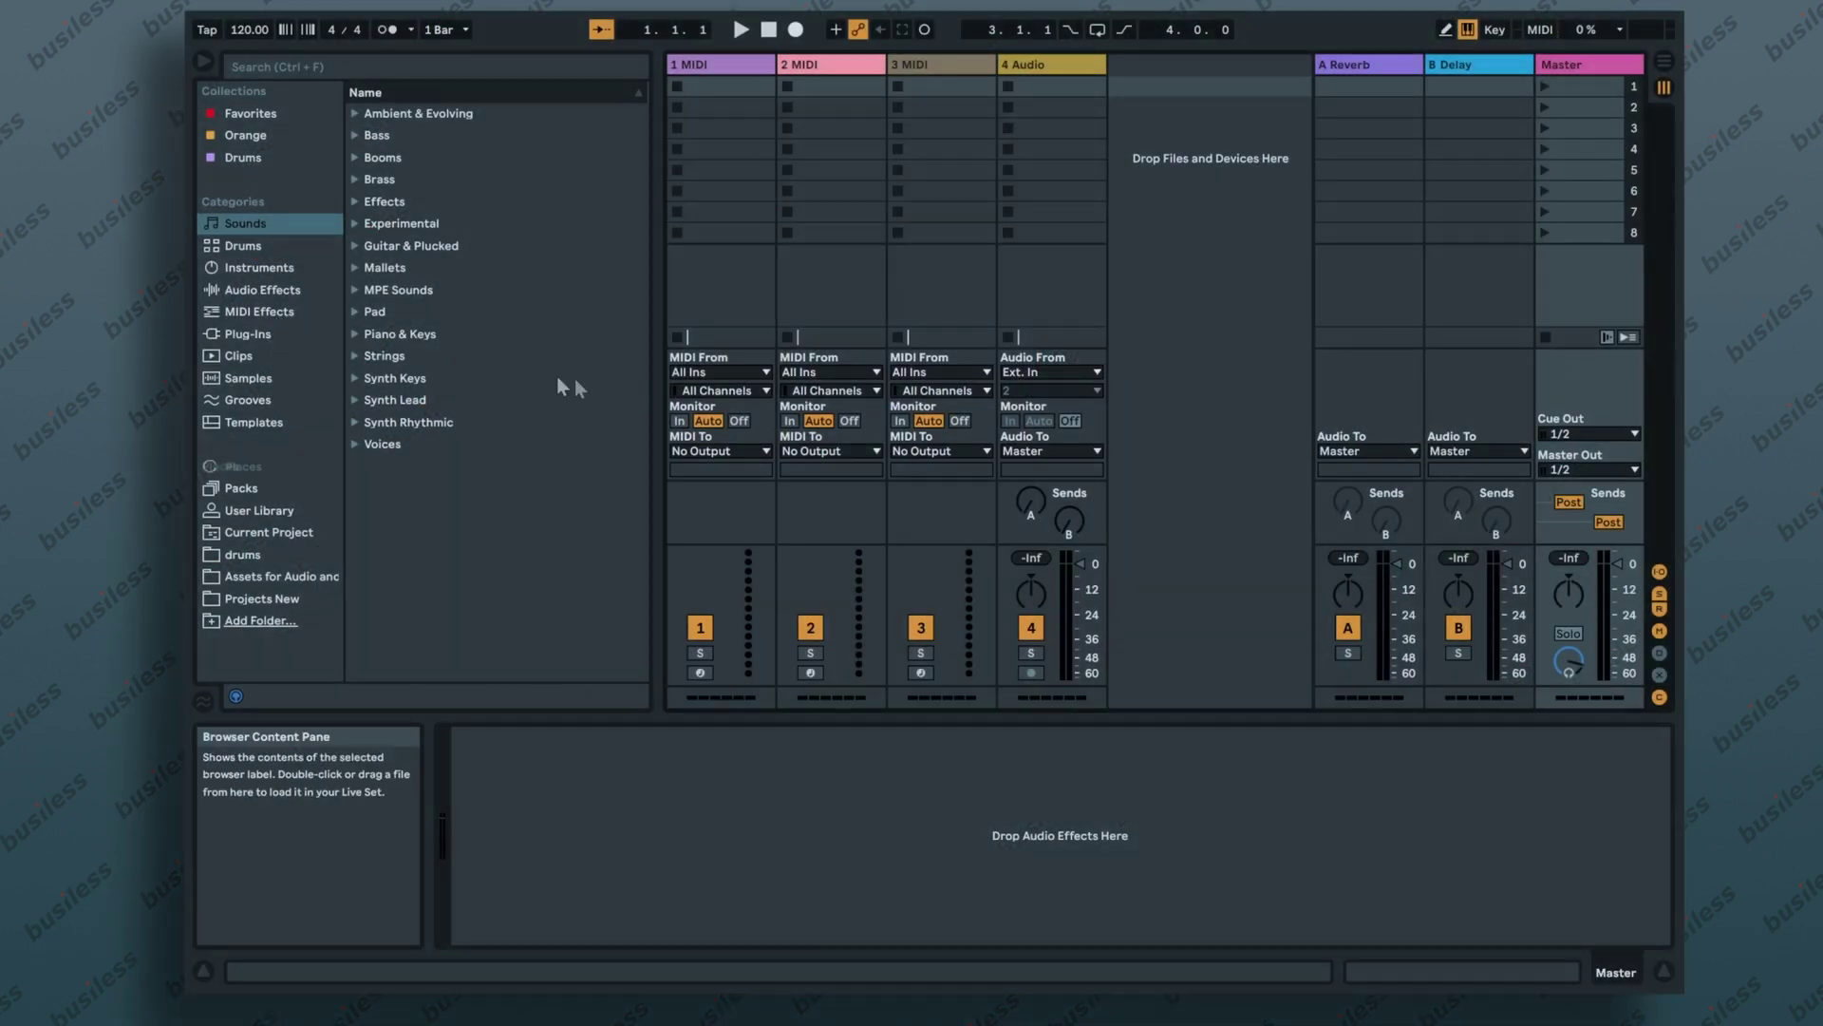
Step: Browse Plug-Ins › VST3 › Valhalla DSP, LLC and select ValhallaSpaceModulator
click(243, 336)
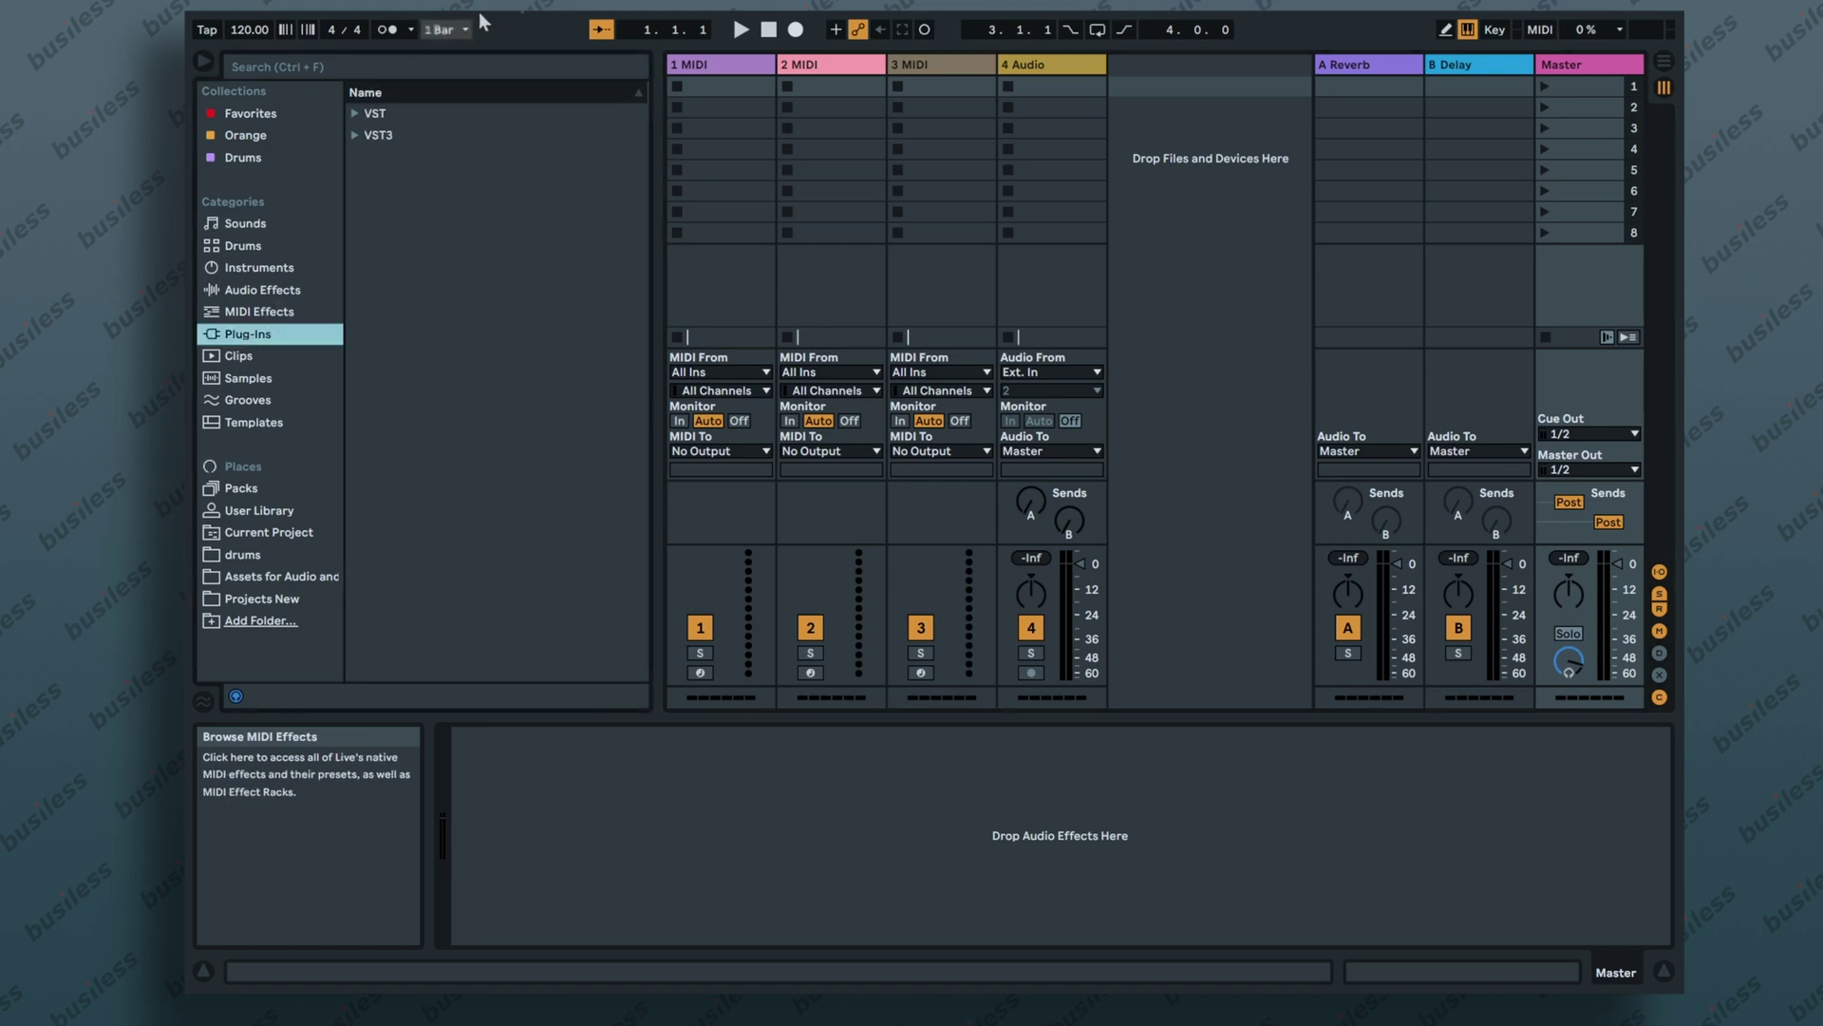
click(355, 113)
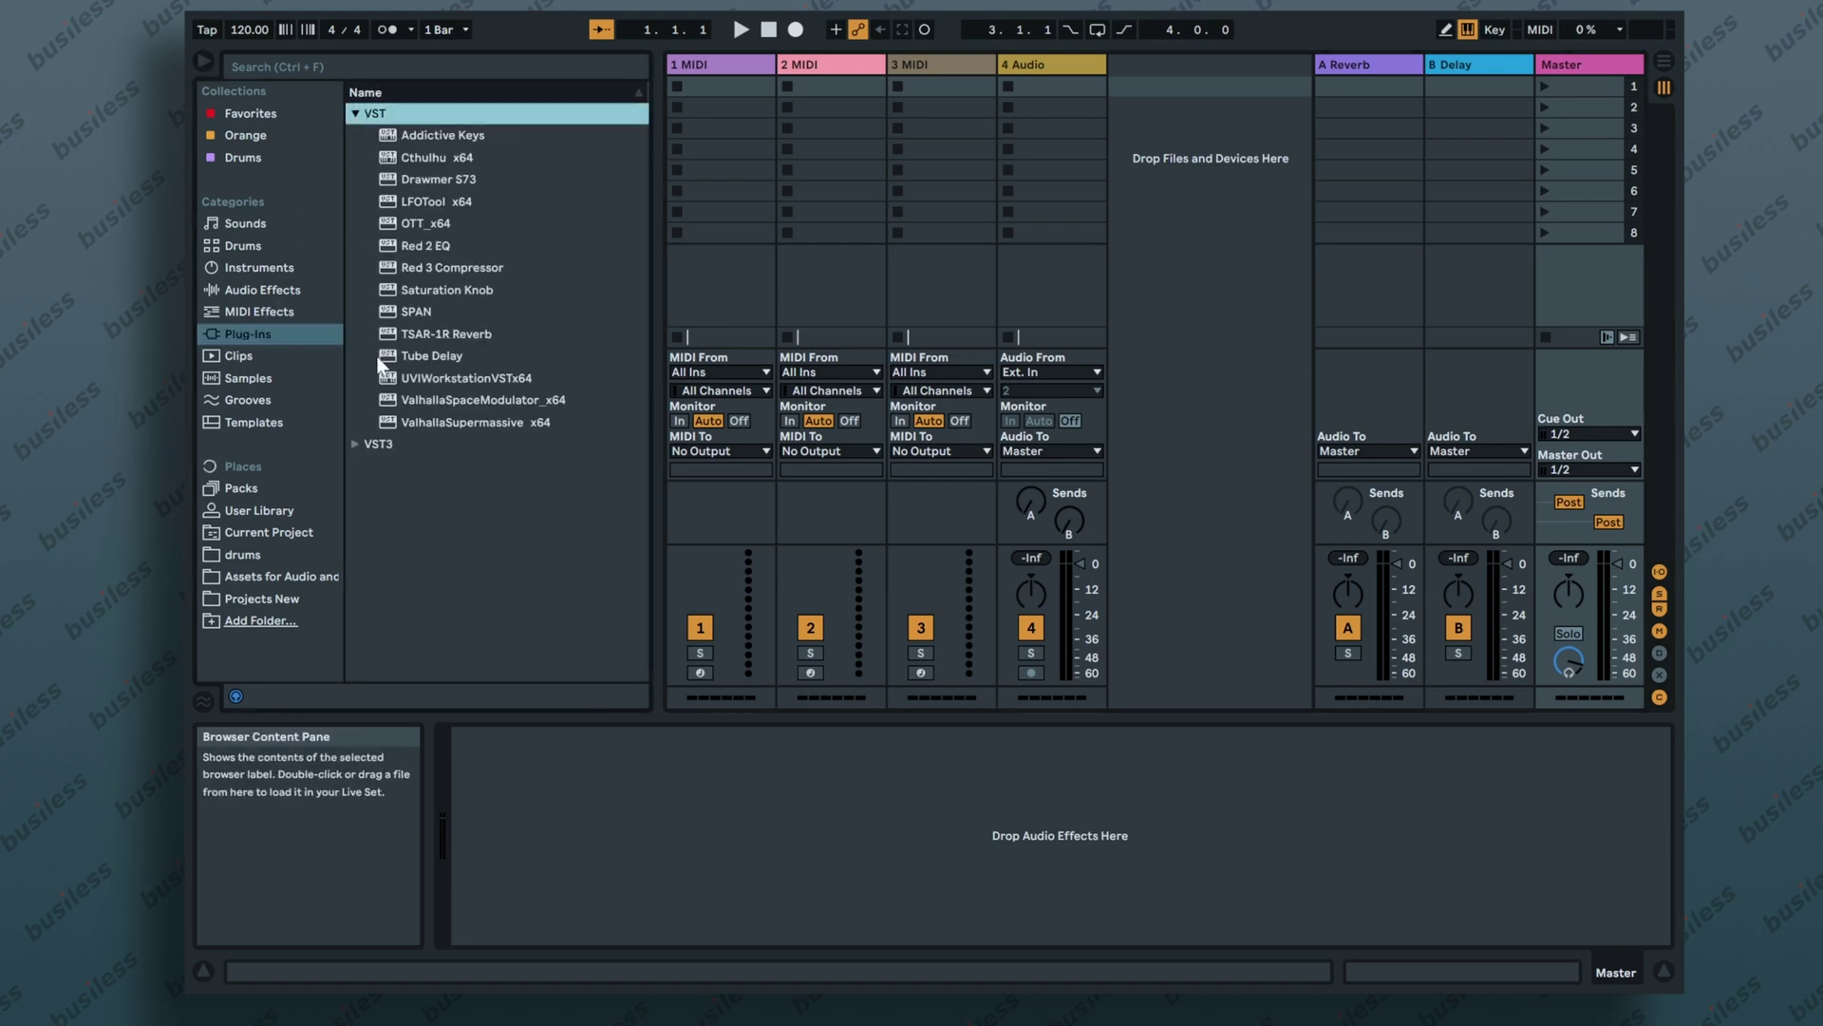
click(355, 113)
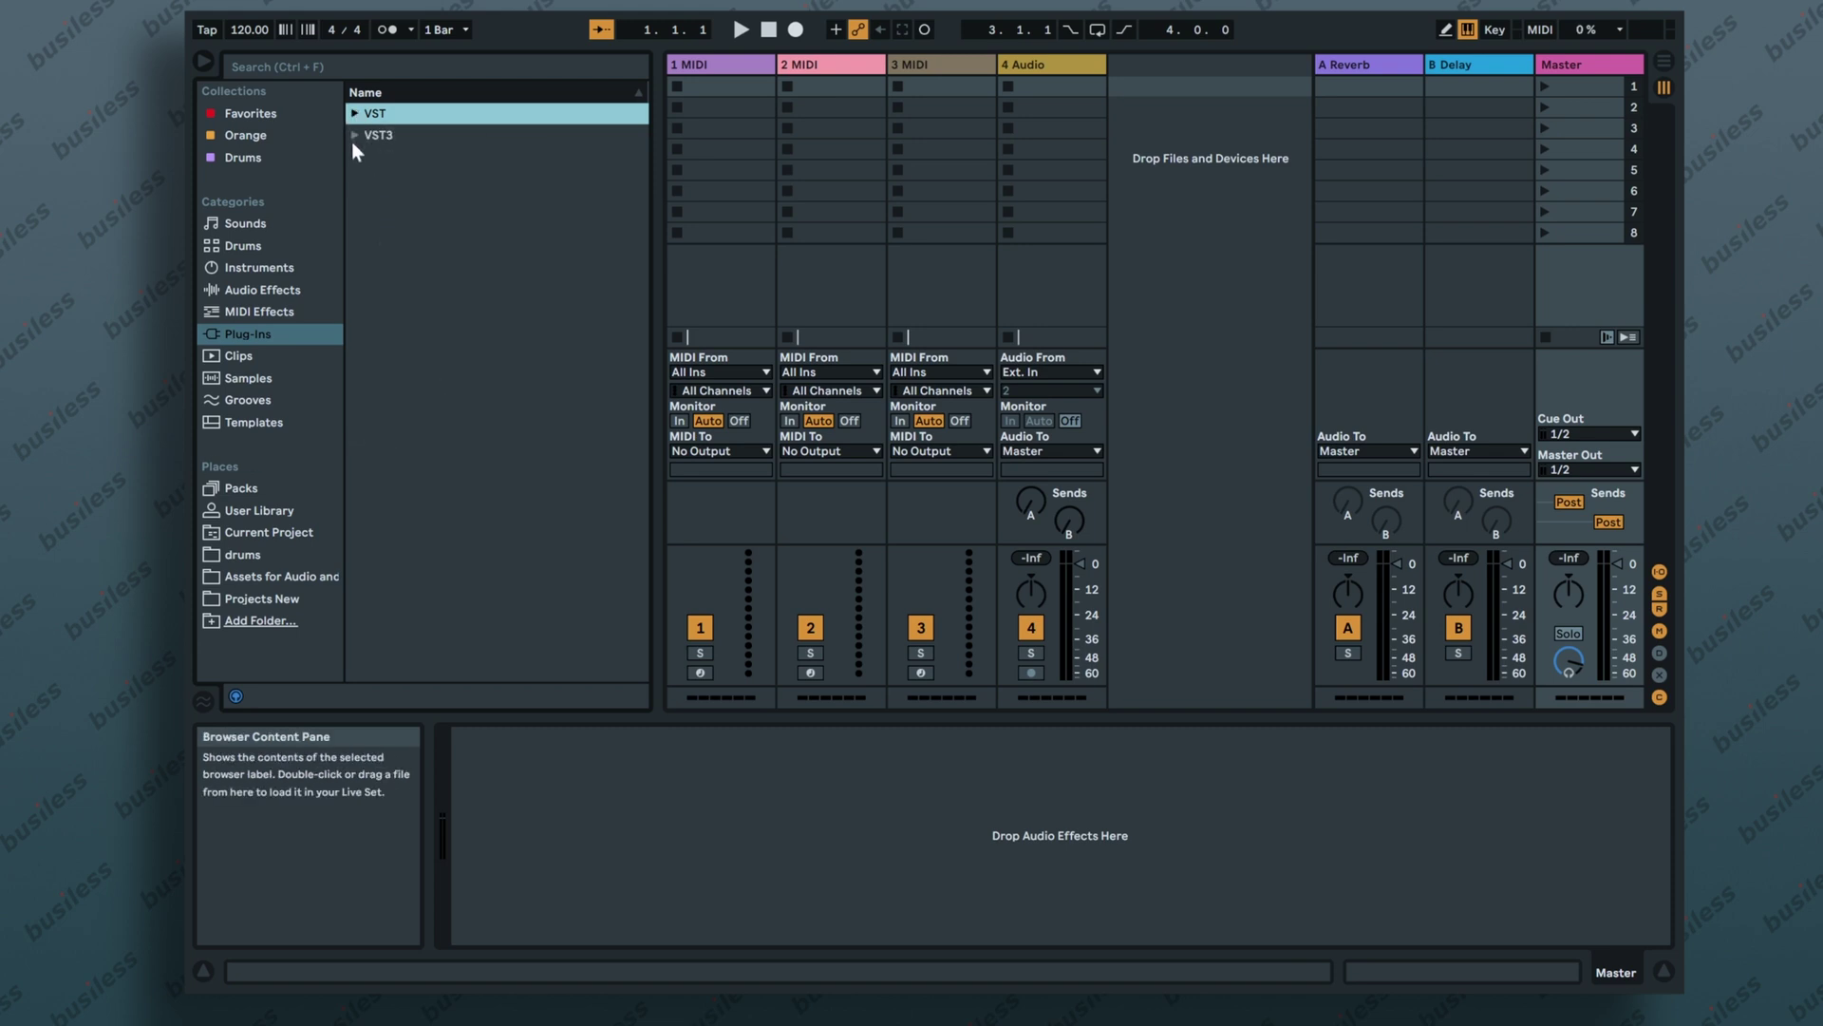
click(356, 135)
click(366, 269)
click(456, 290)
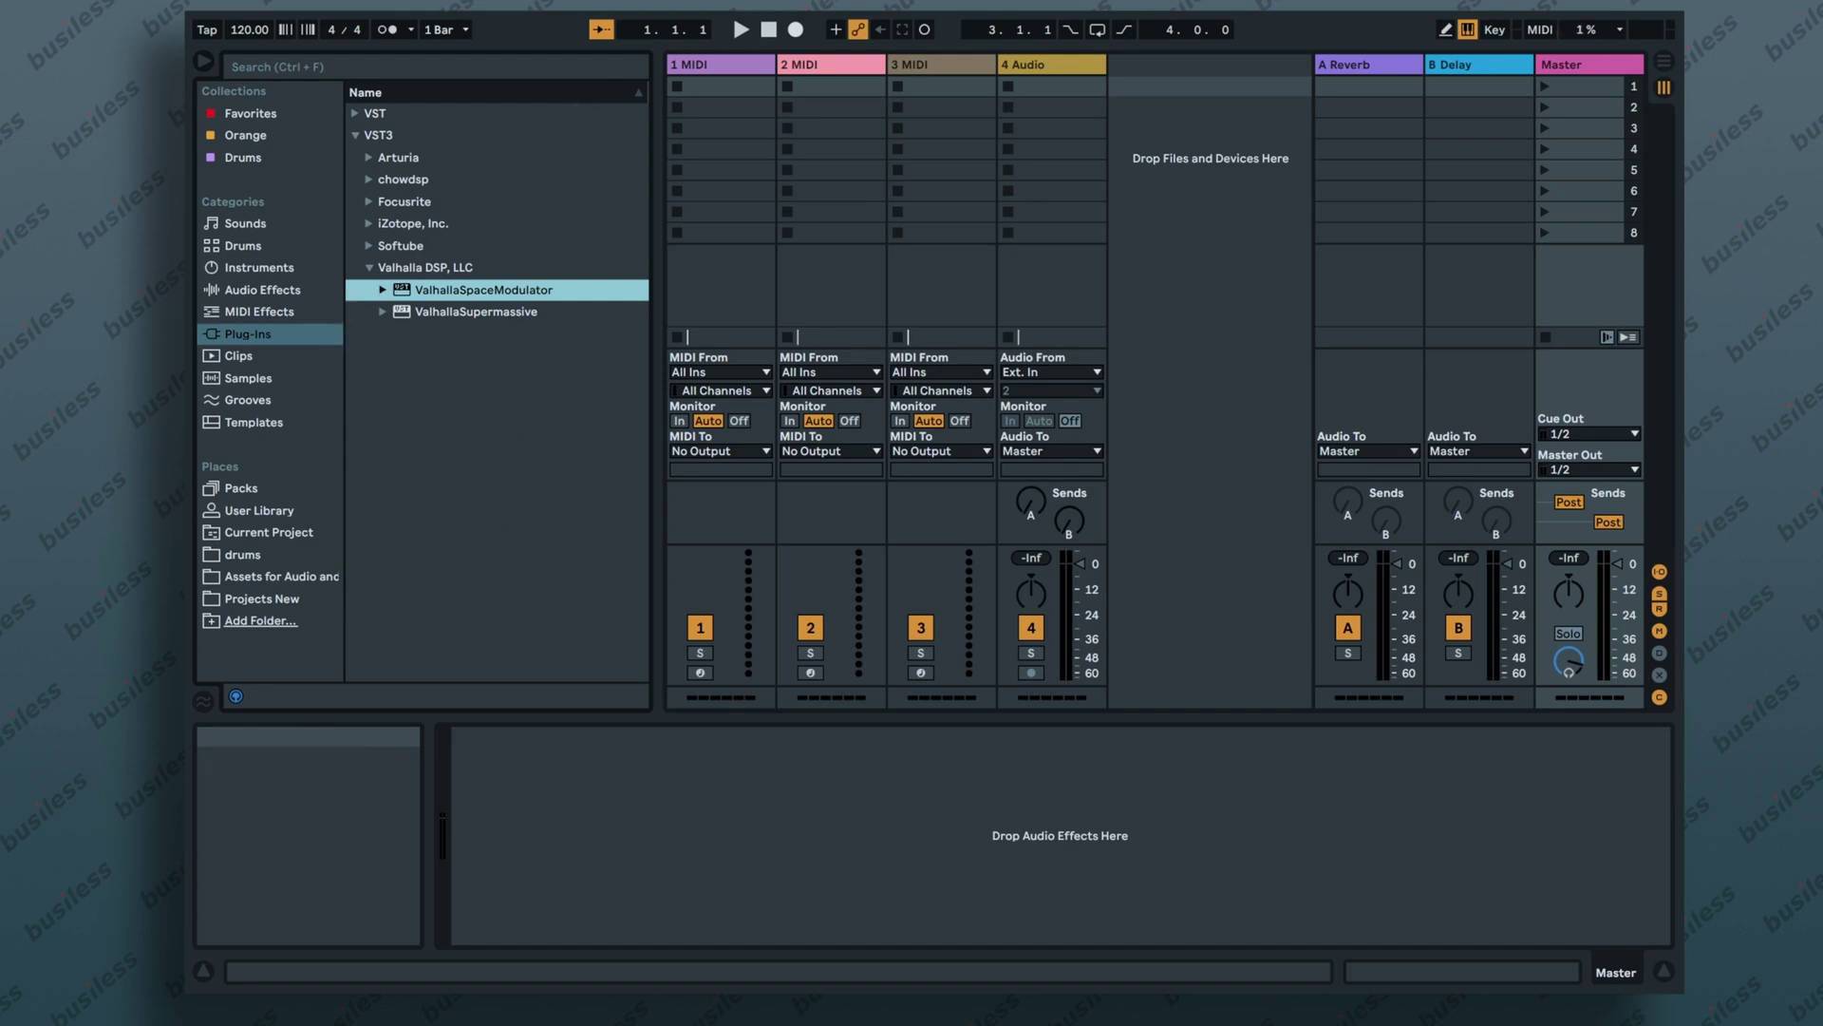
click(380, 11)
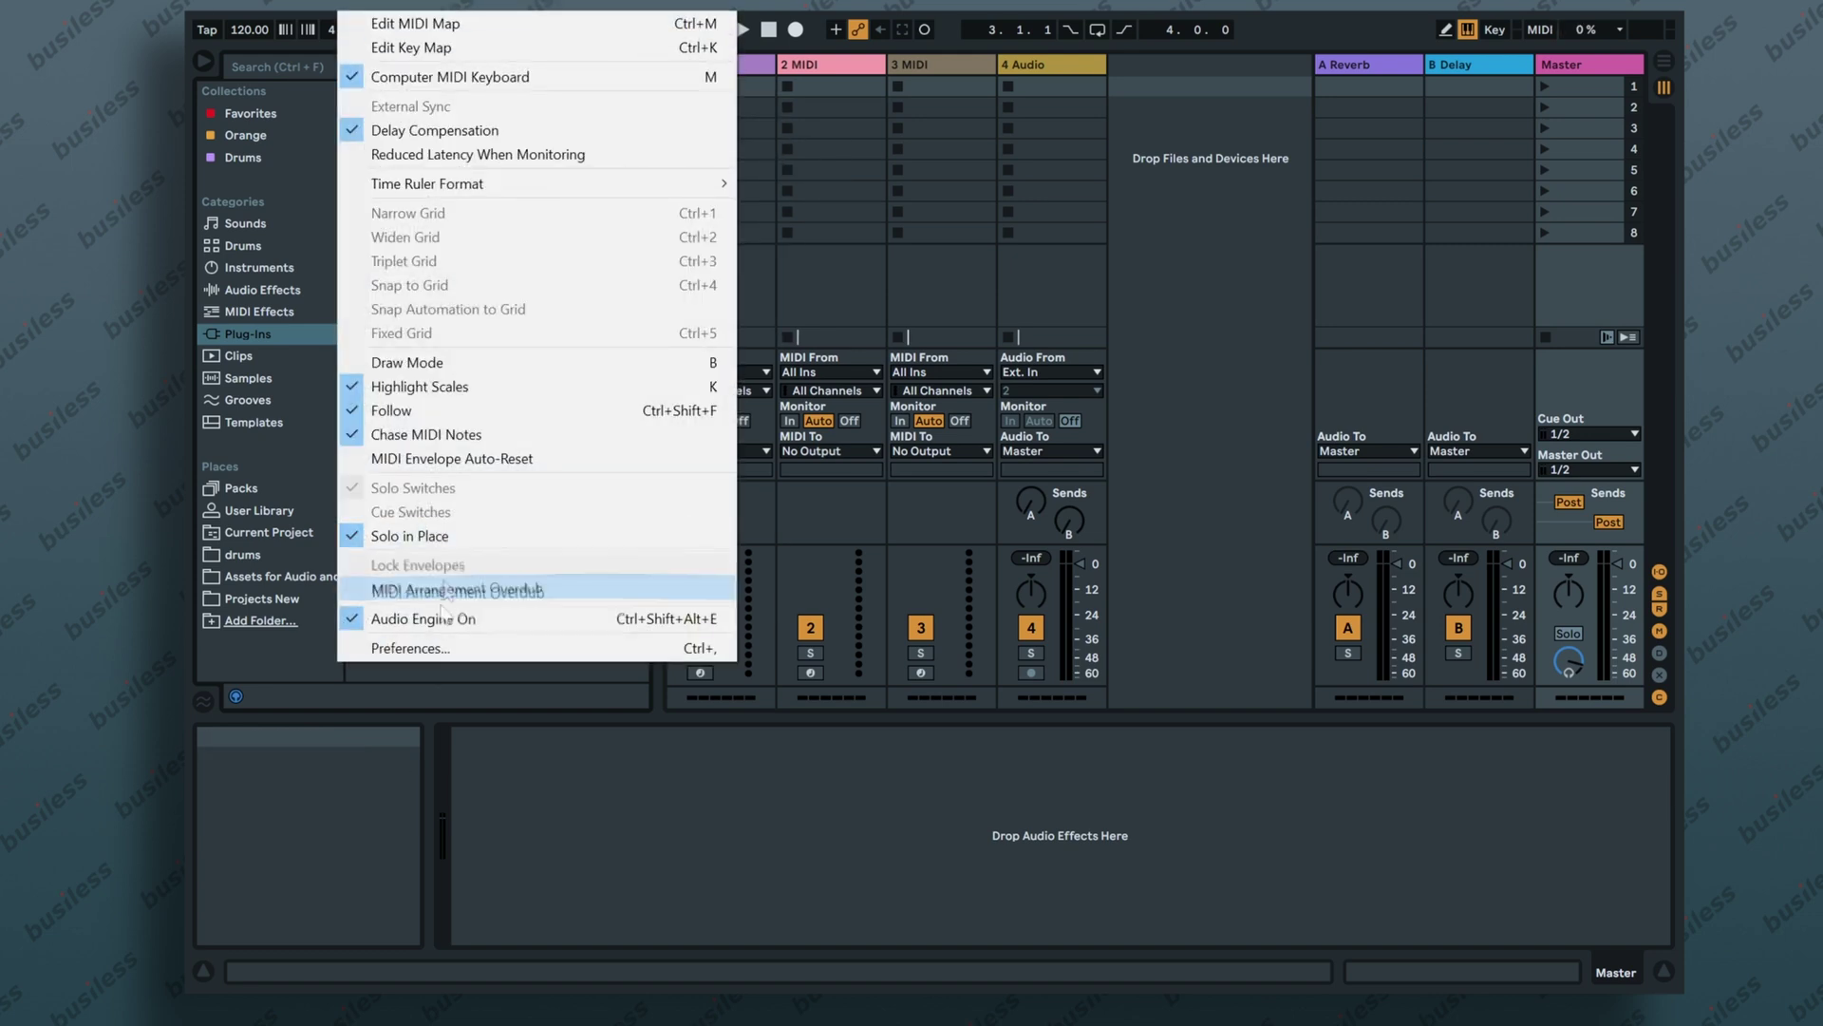
Step: In Plug-Ins preferences, switch off both custom folders and turn on VST3 system folders
click(438, 648)
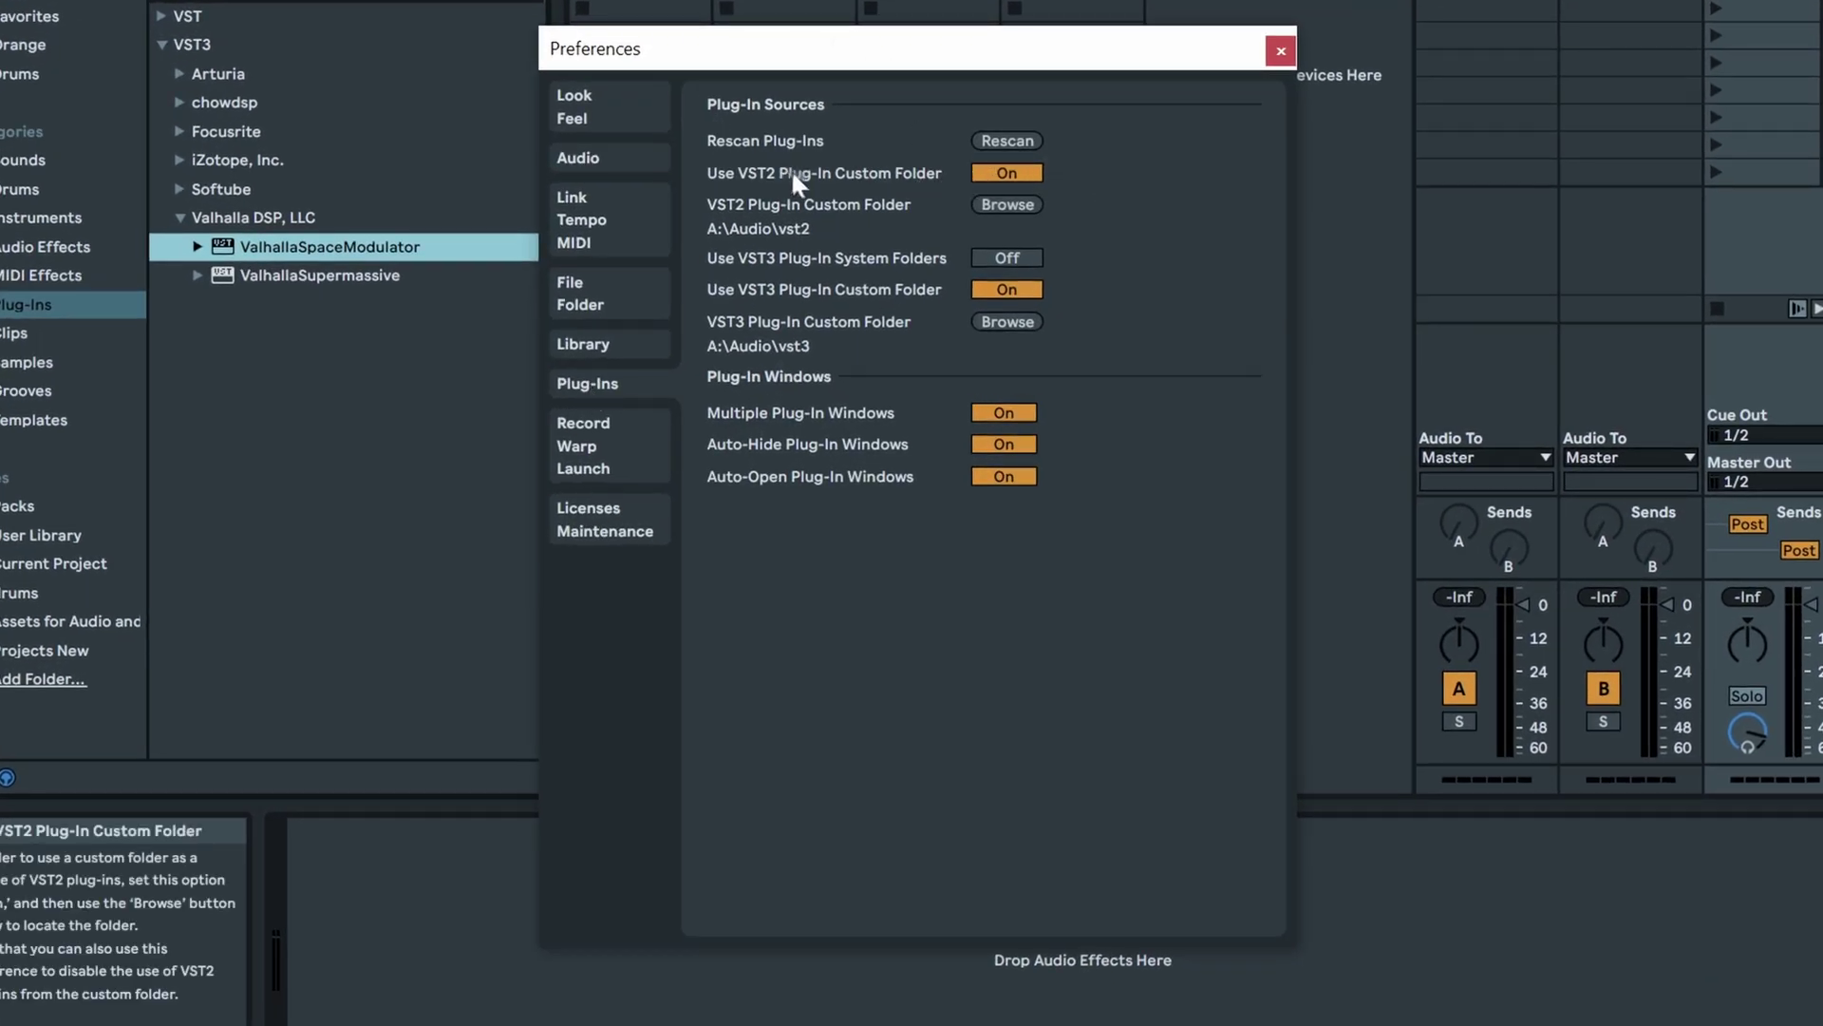
click(1010, 172)
click(1010, 287)
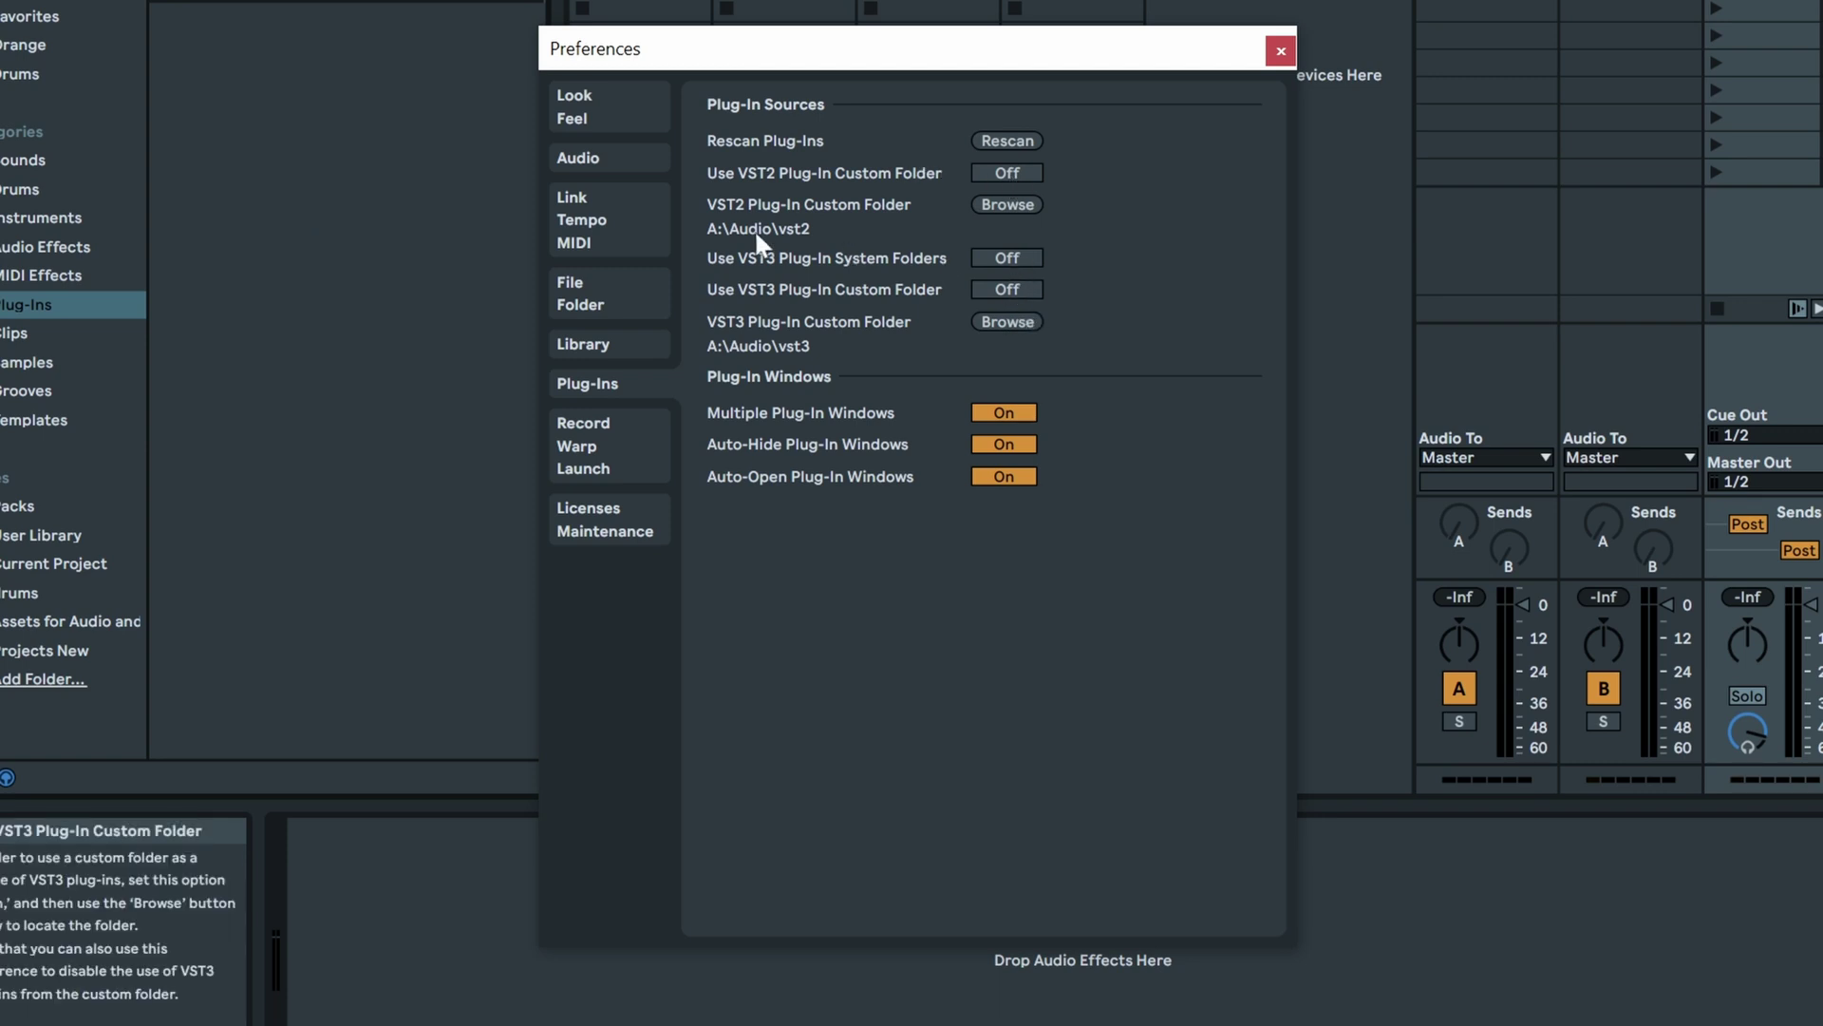
click(1006, 257)
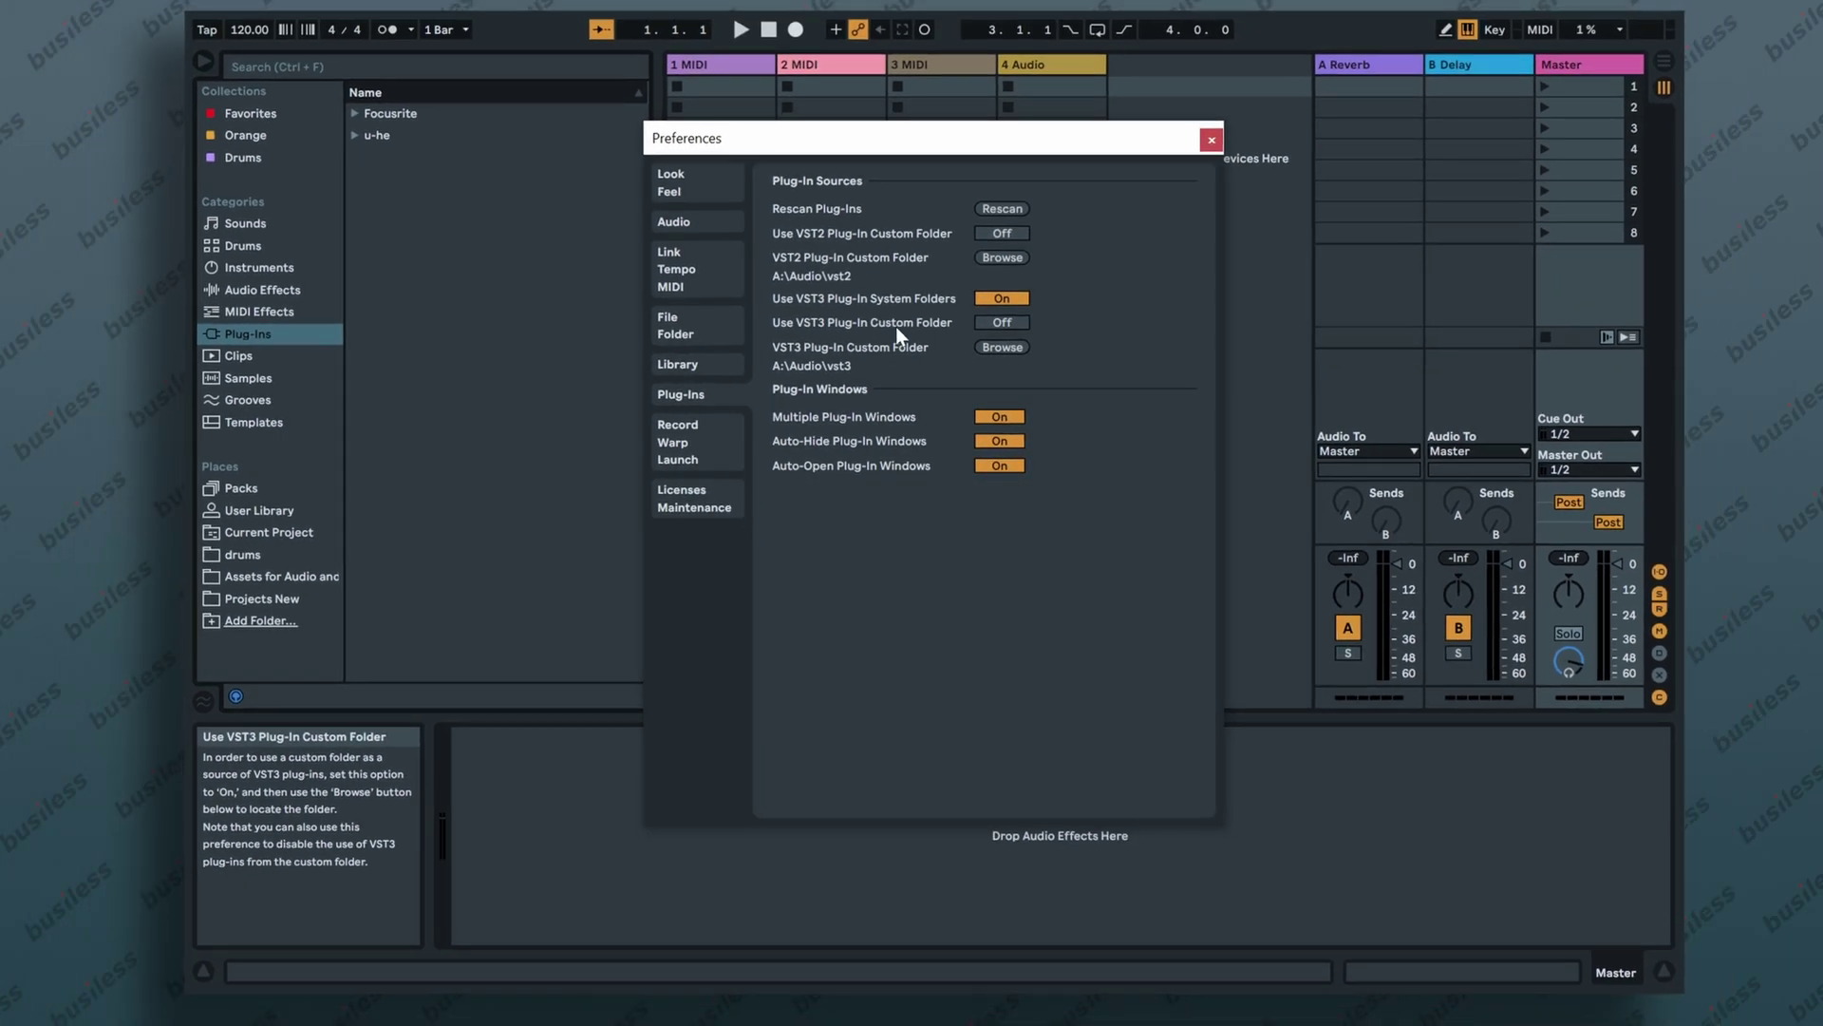
Step: Enable the VST3 custom folder set to A:\Audio\vst3, and re-enable the VST2 custom folder
click(1006, 322)
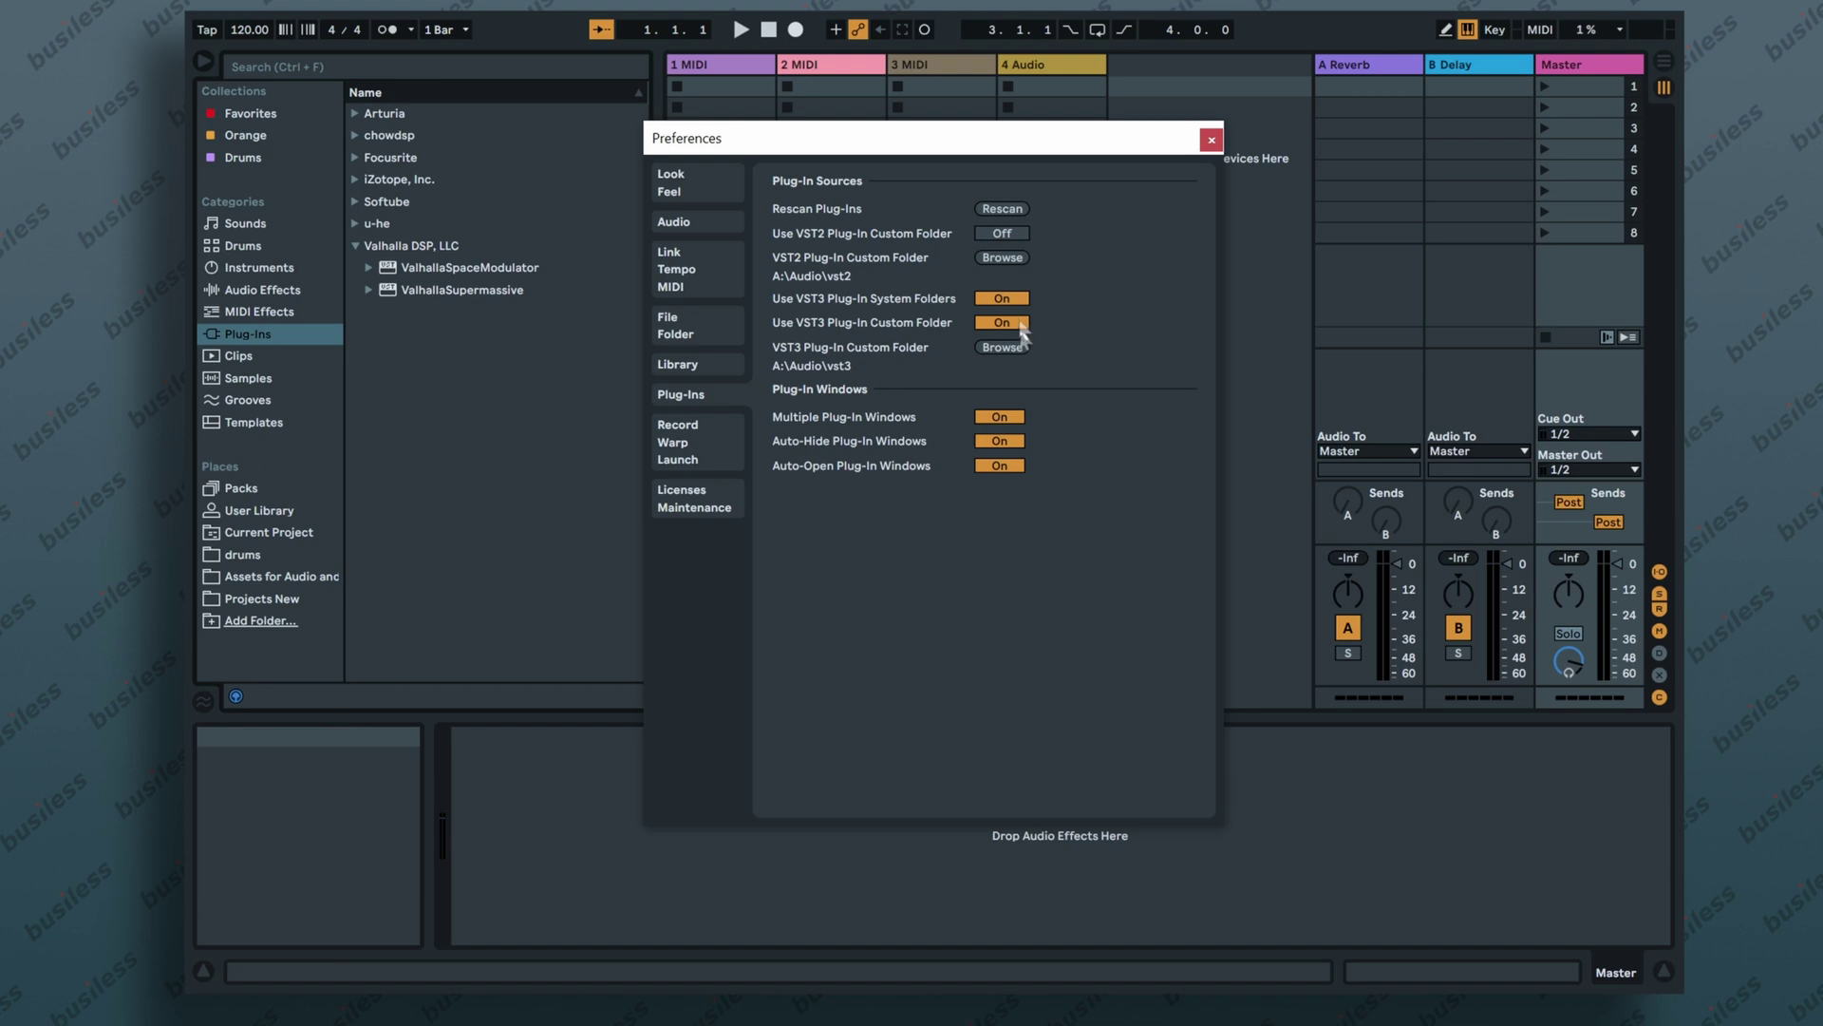
click(1015, 348)
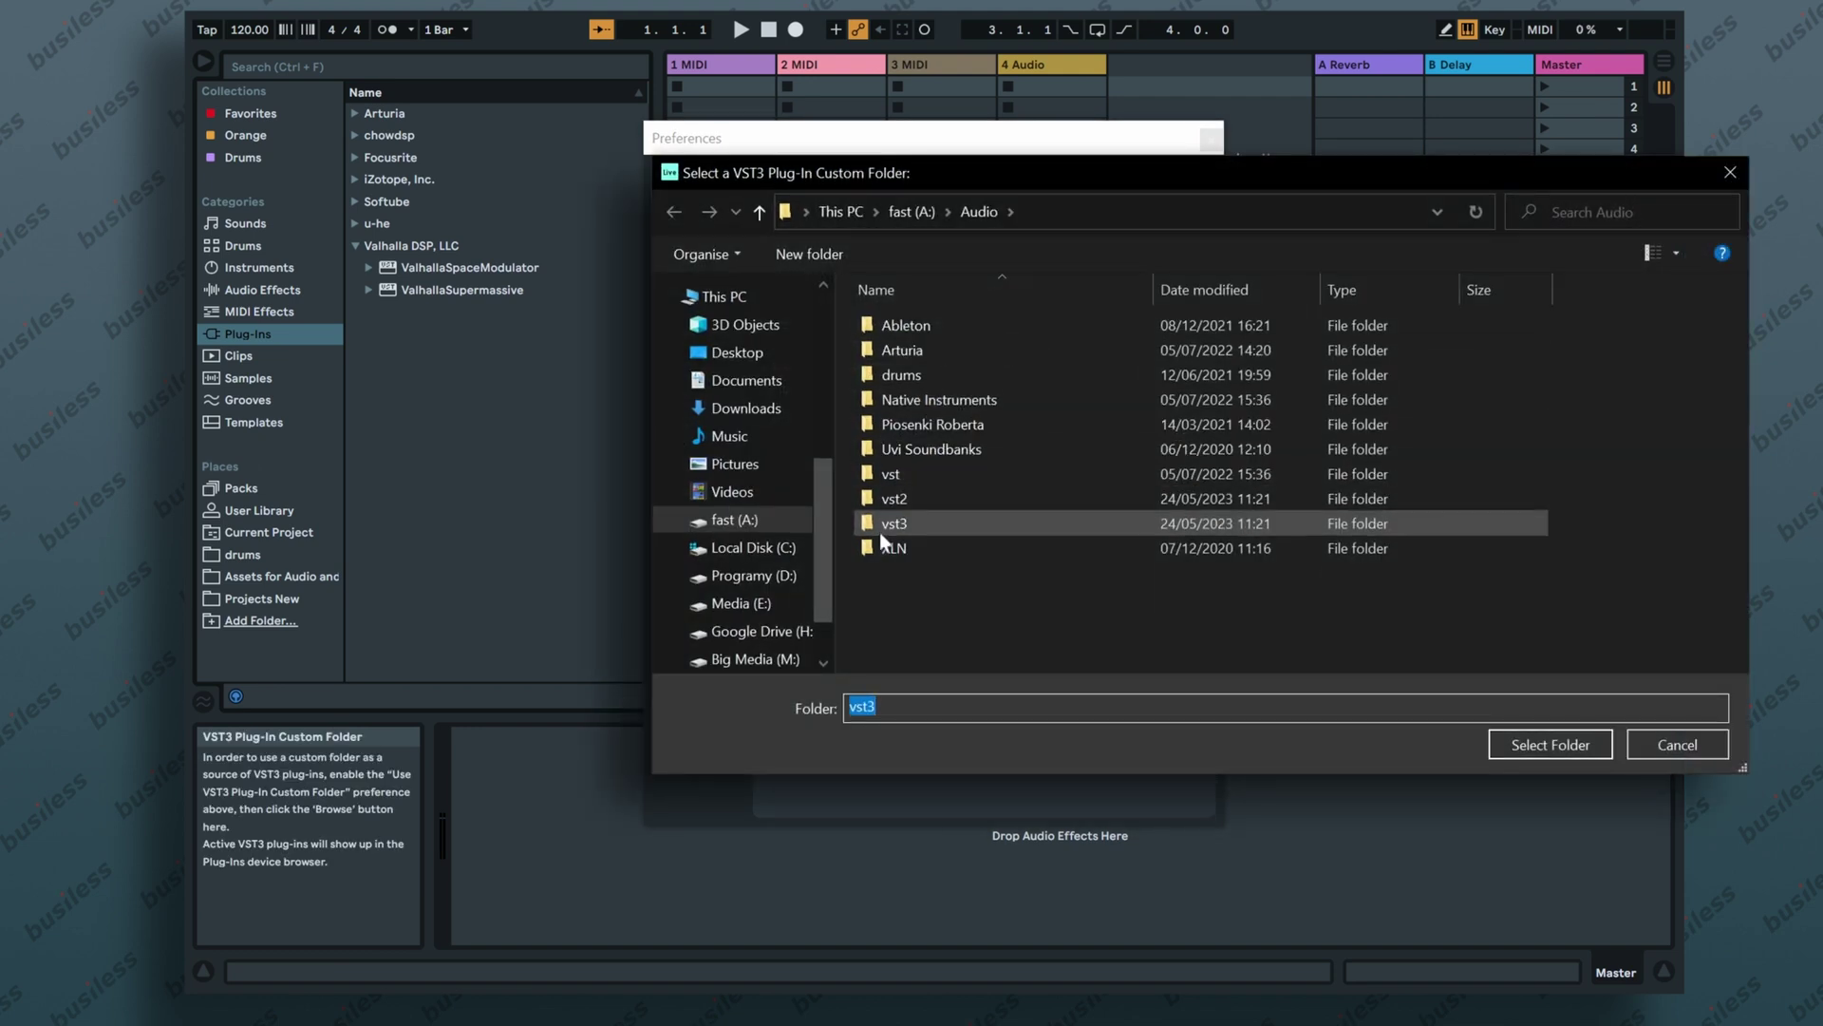
click(889, 526)
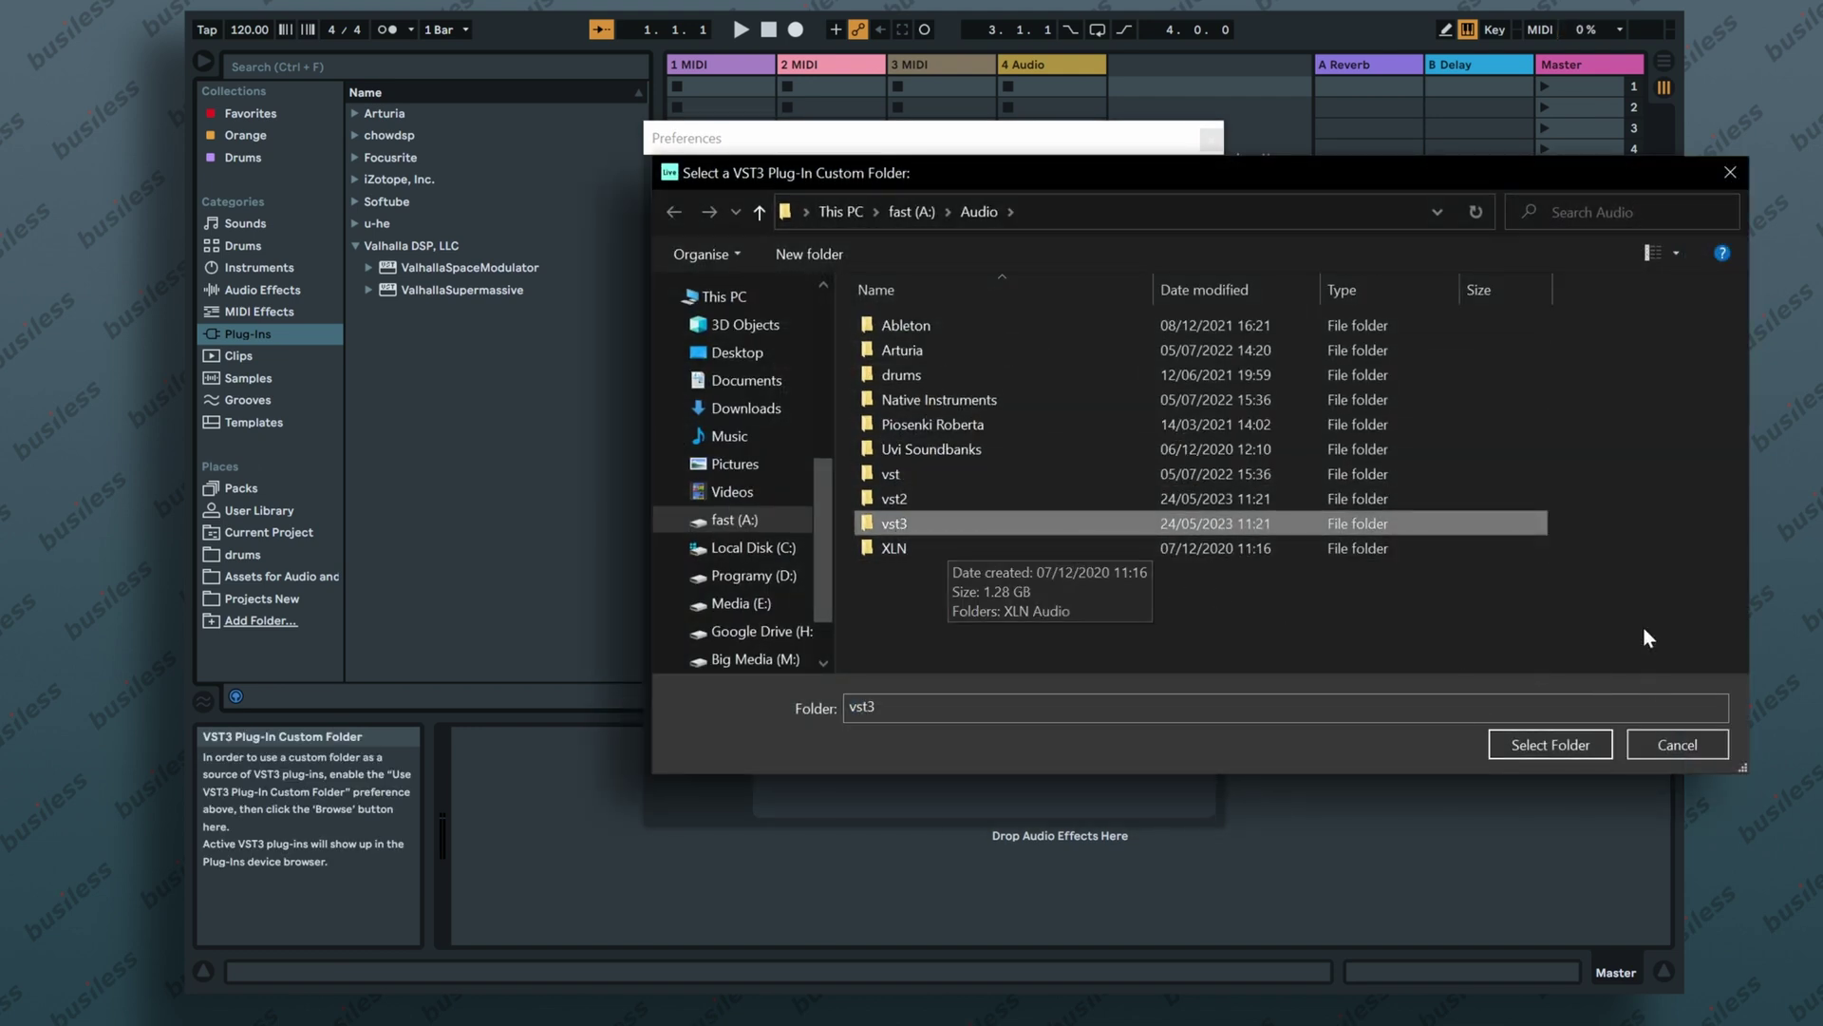
click(1592, 752)
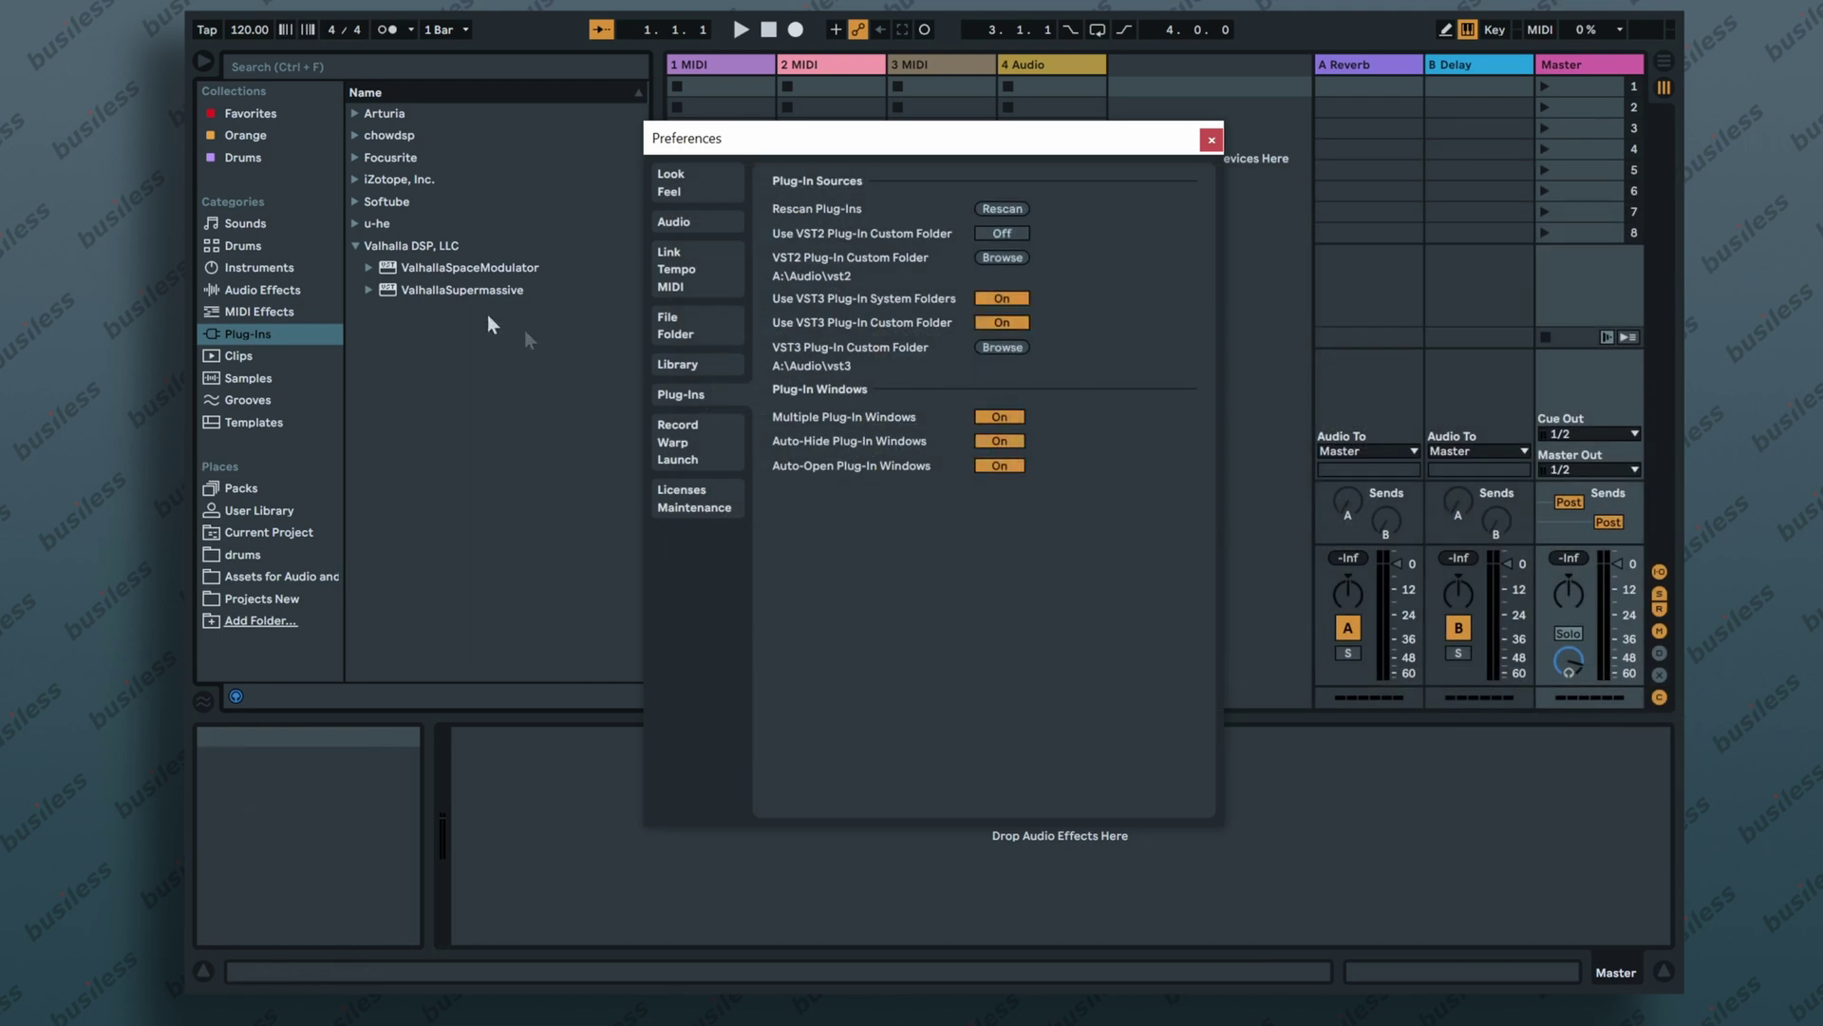
click(1006, 232)
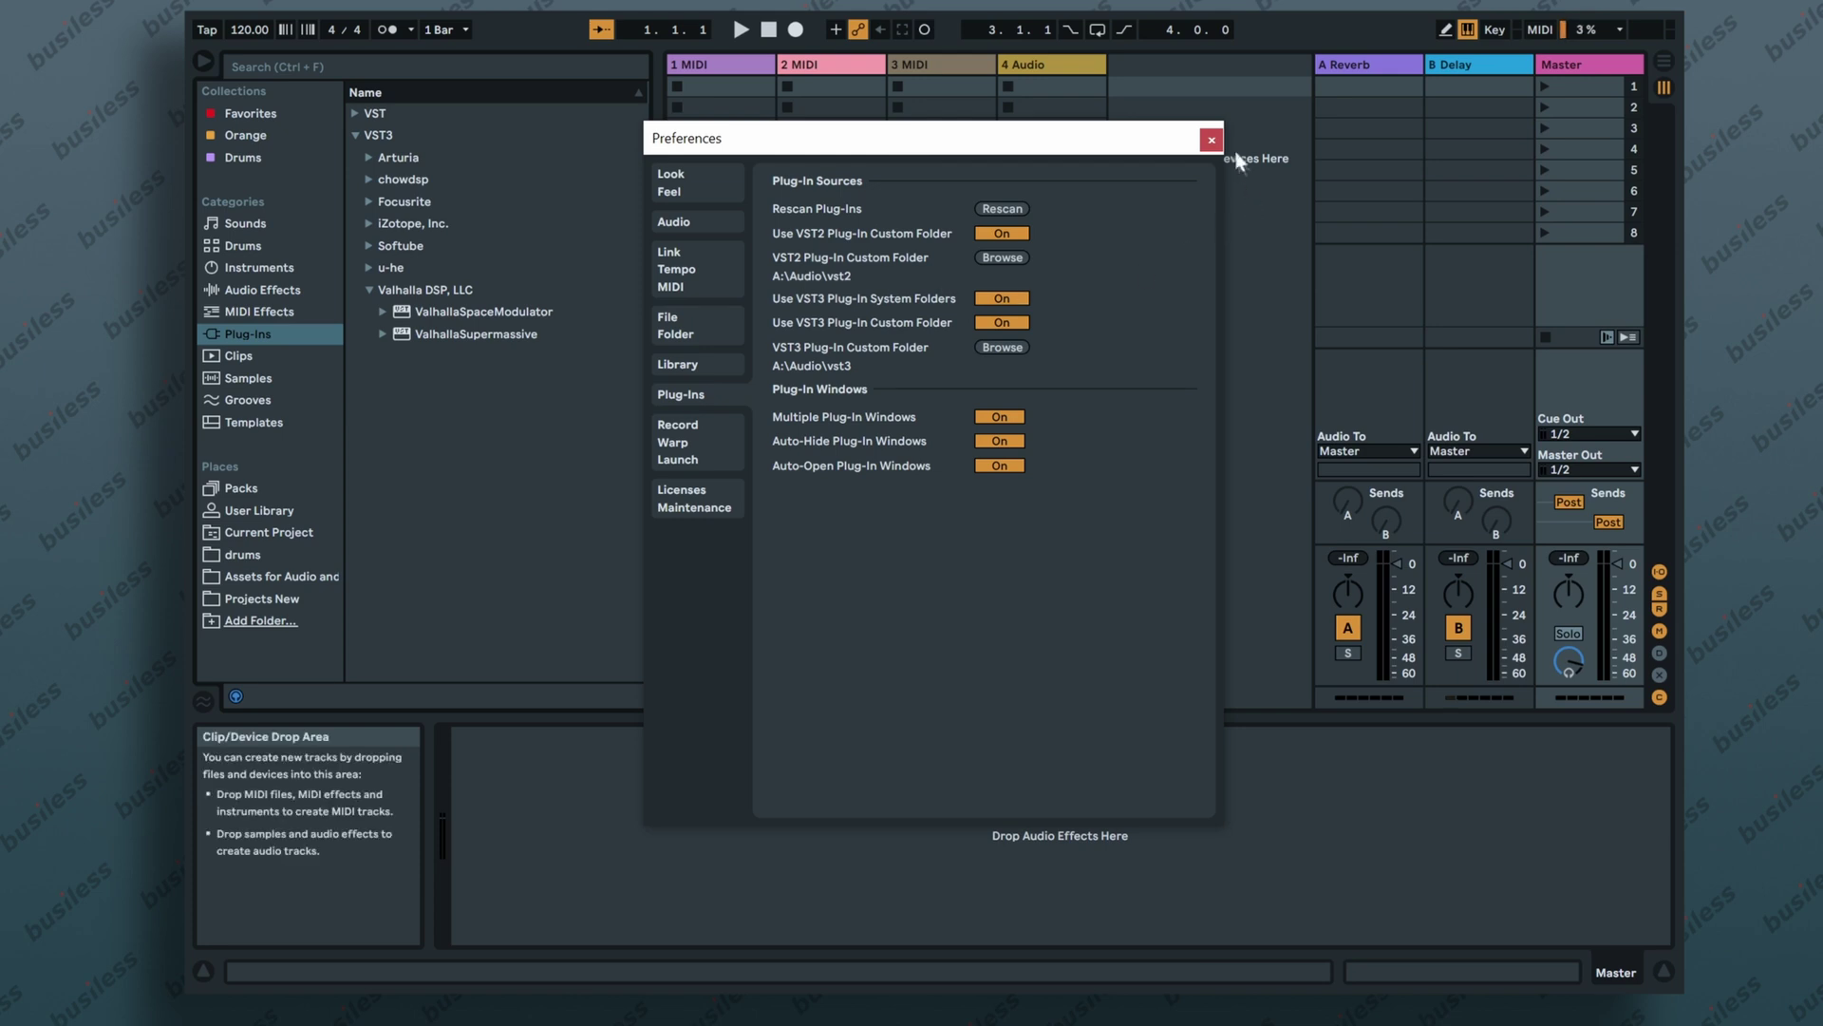
Step: Close preferences and reselect ValhallaSpaceModulator in the Valhalla DSP, LLC folder
click(1212, 140)
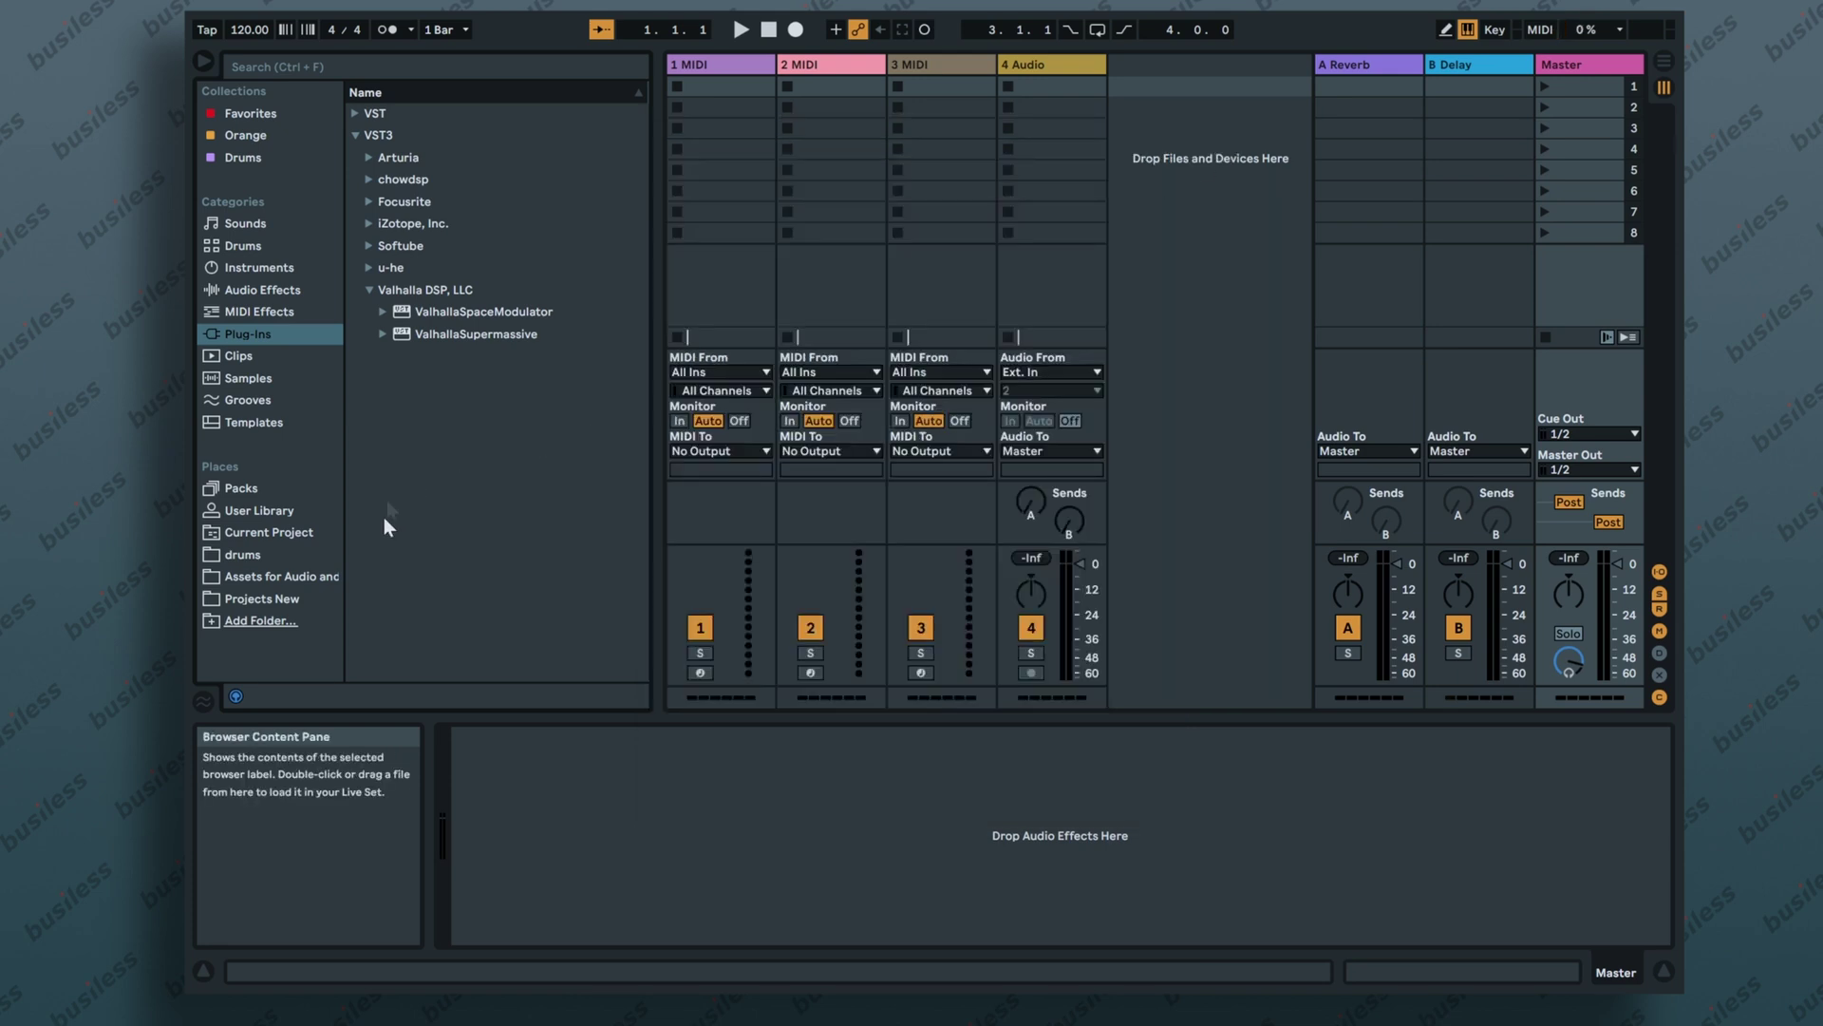
click(418, 290)
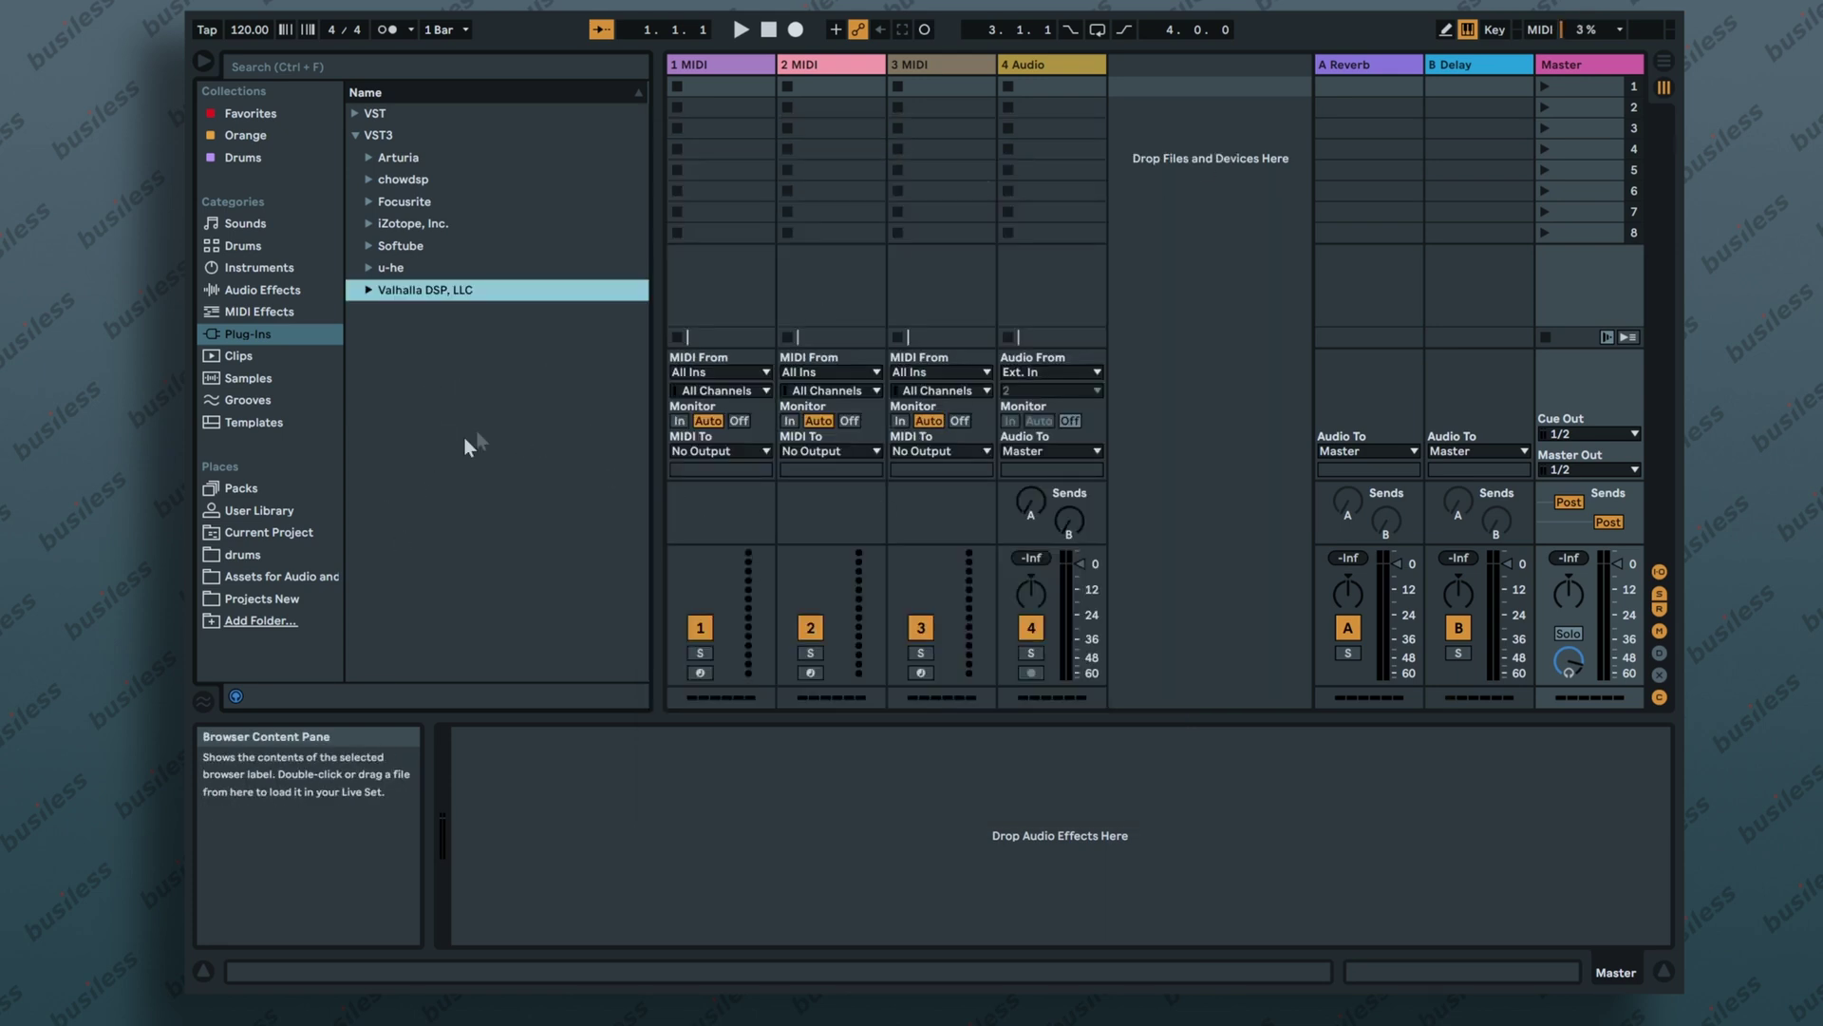
click(368, 289)
click(464, 313)
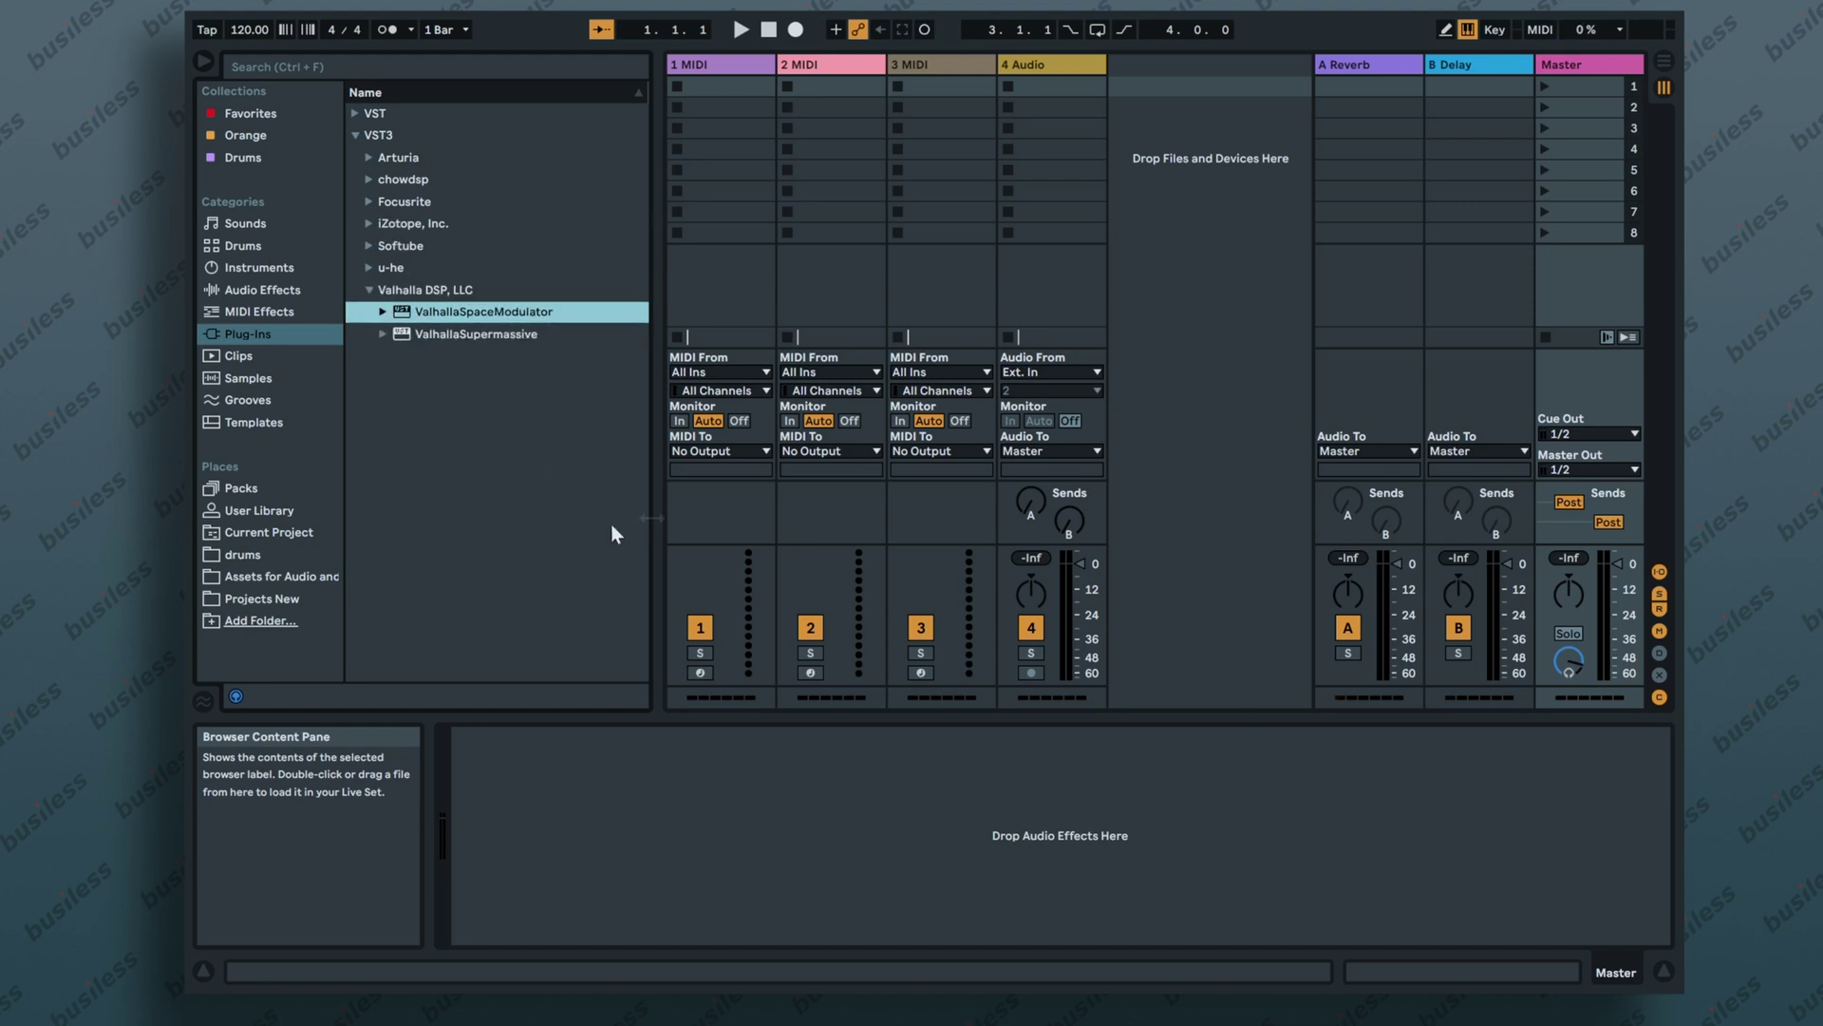
Step: Rescan plug-ins from the Plug-Ins preferences, then return to the Plug-Ins browser
click(391, 17)
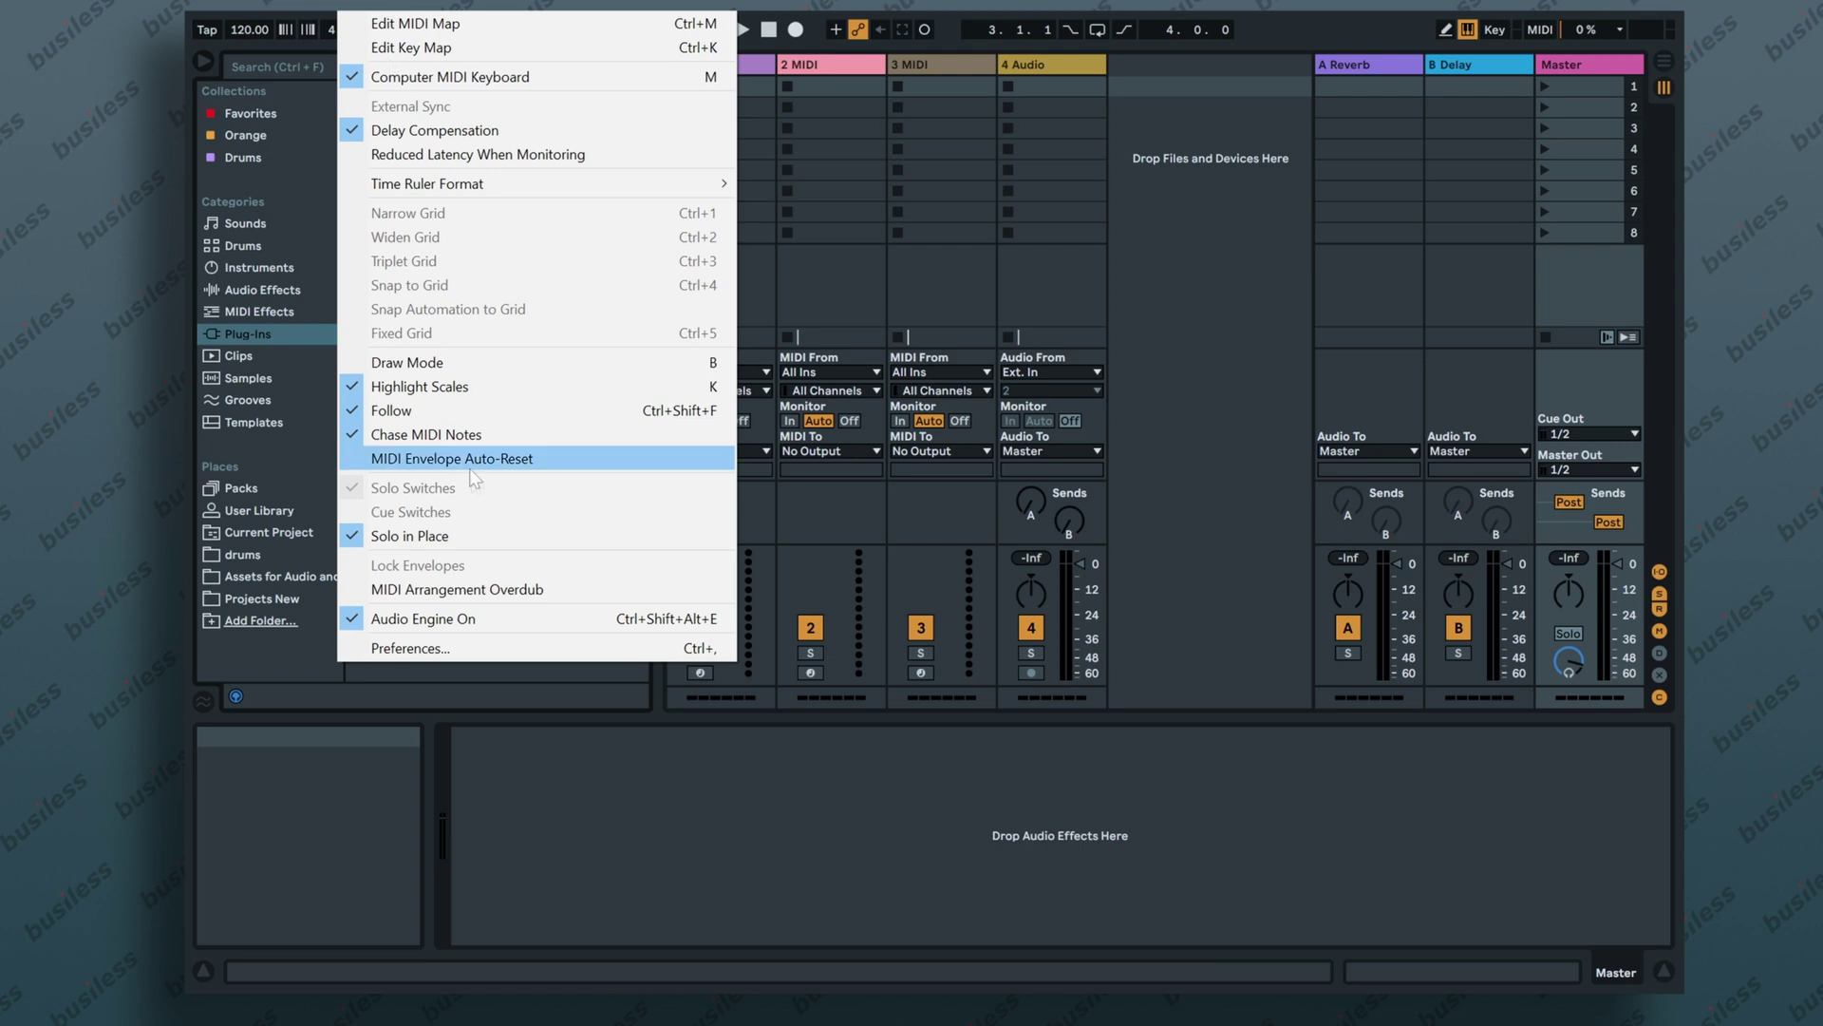
click(443, 649)
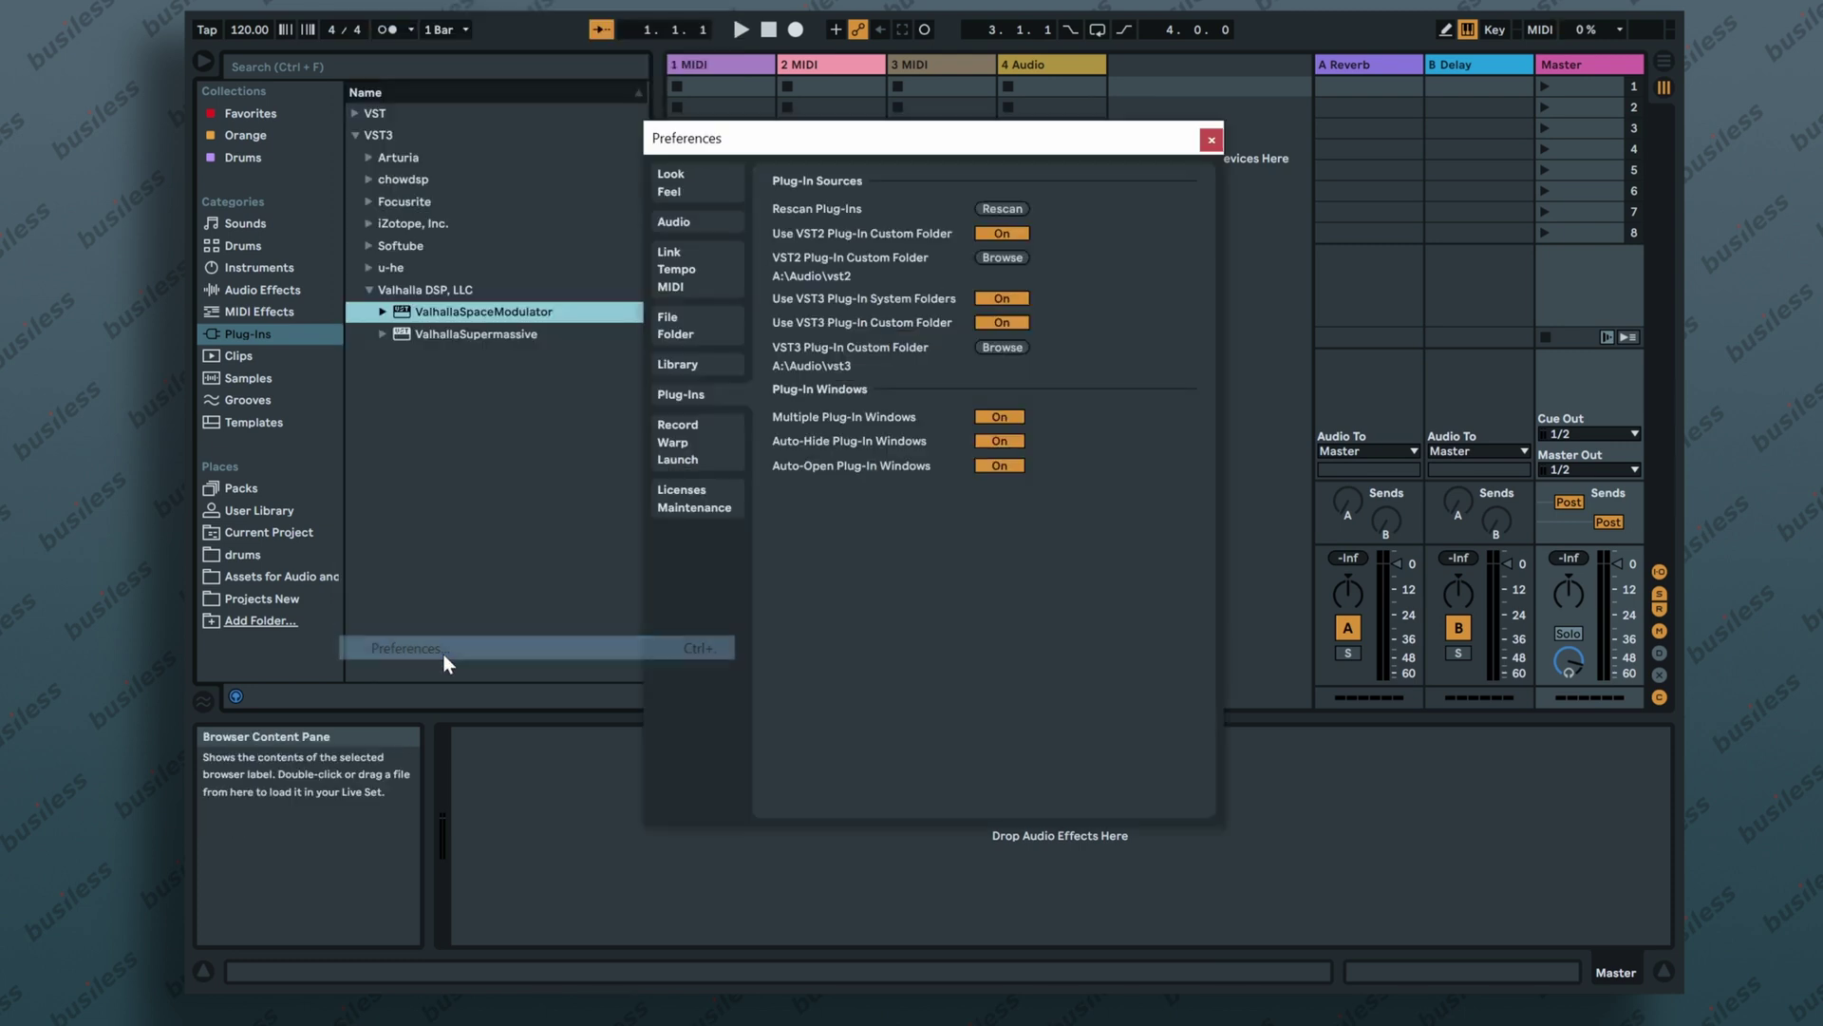
click(1006, 208)
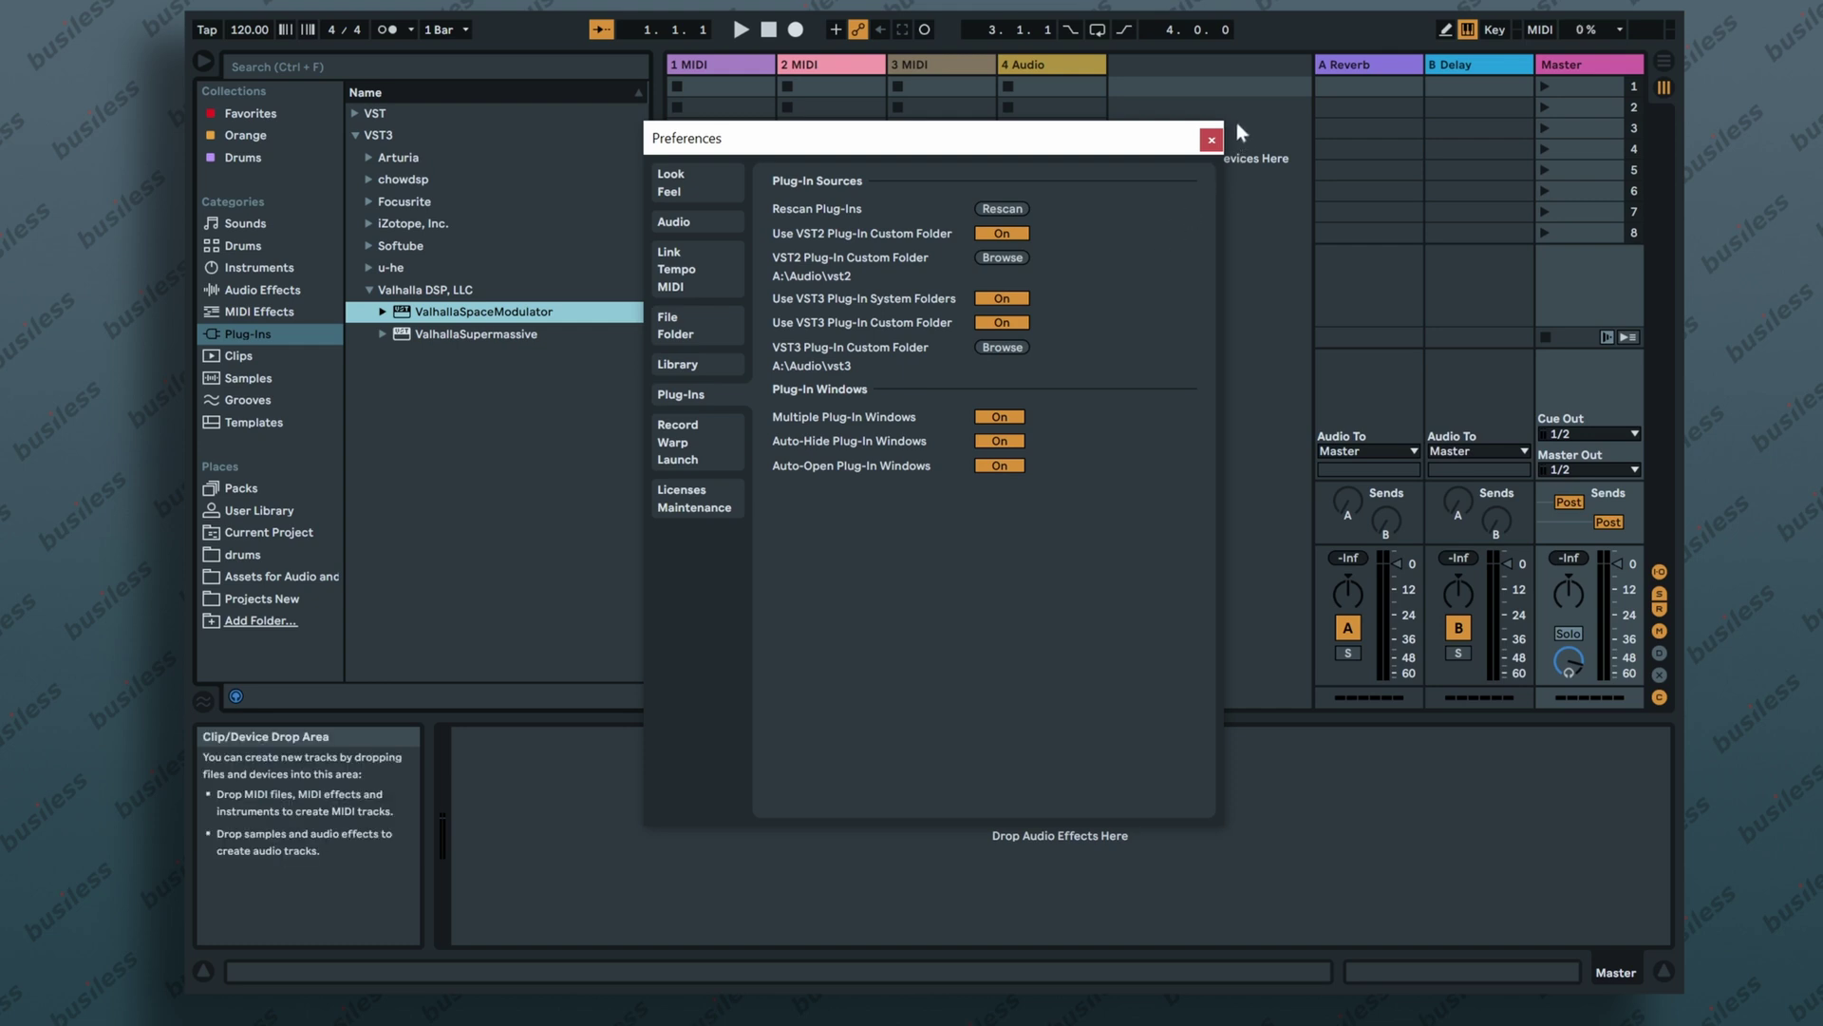
click(1214, 139)
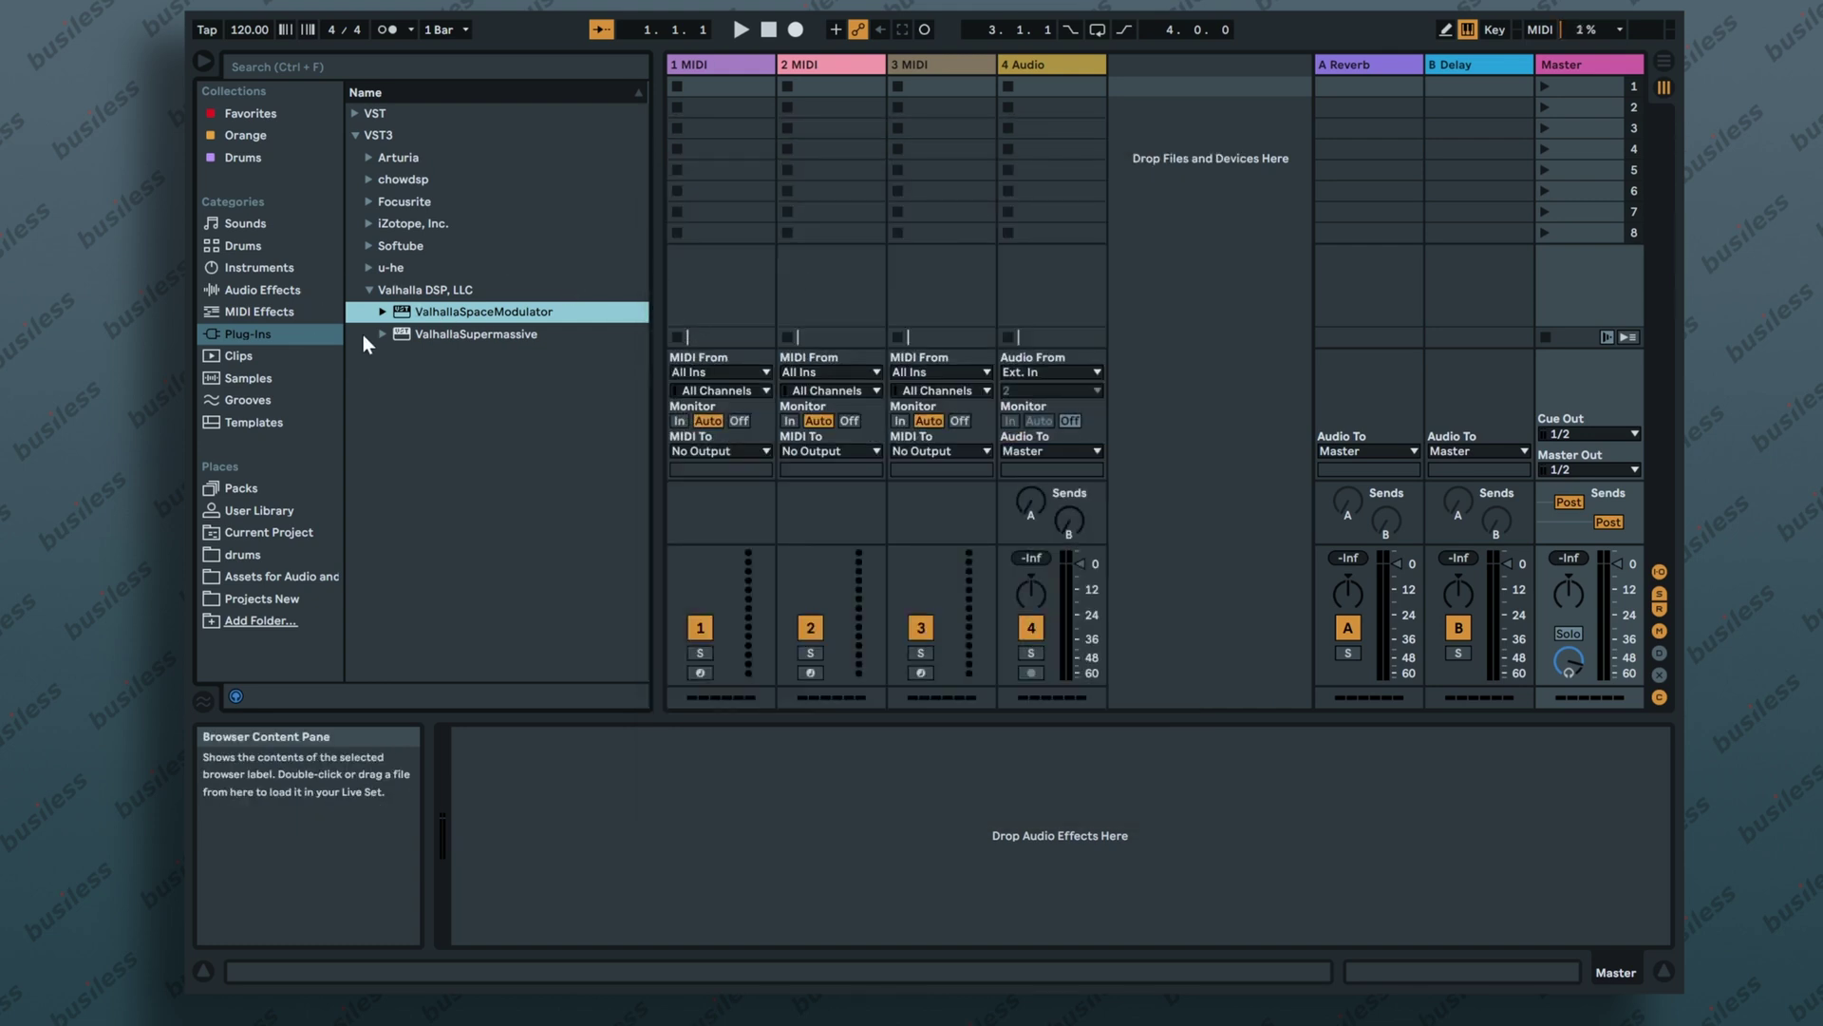
click(249, 334)
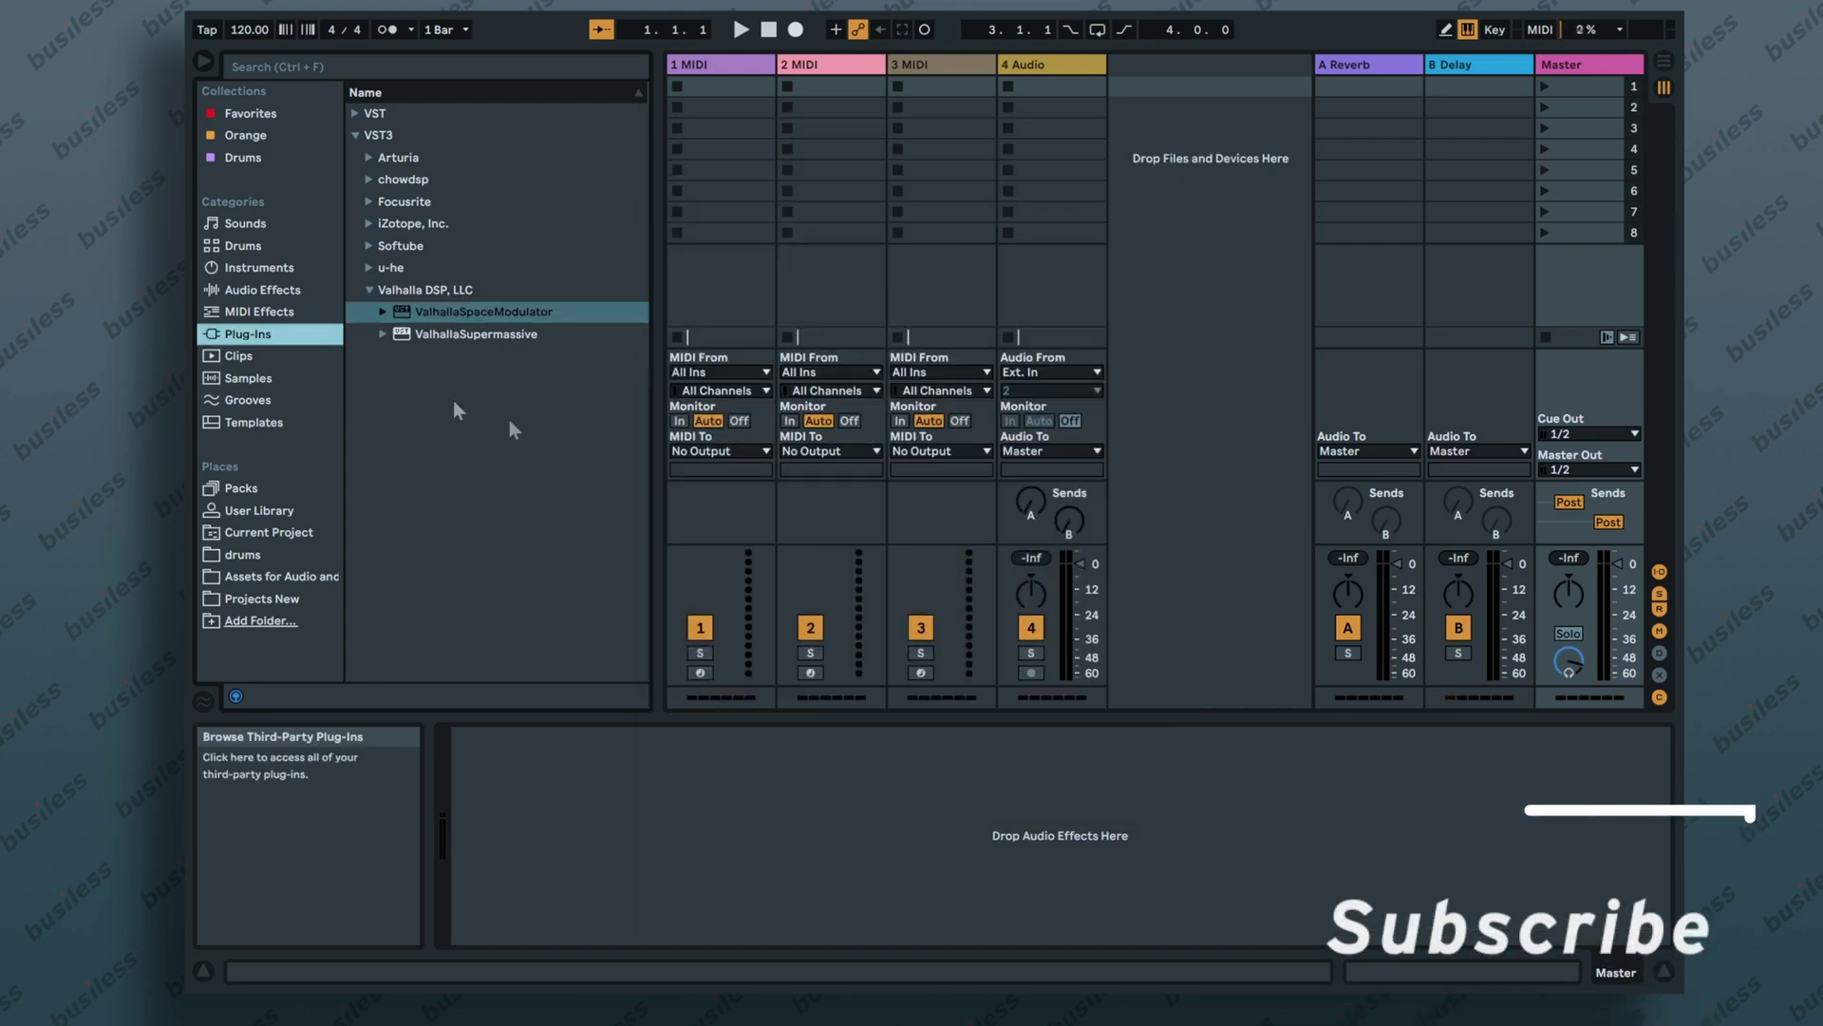
Step: Drop ValhallaSpaceModulator on the Master track; set Mix 60.0 %, Rate 0.00 Hz, Depth 8.58 ms
click(458, 313)
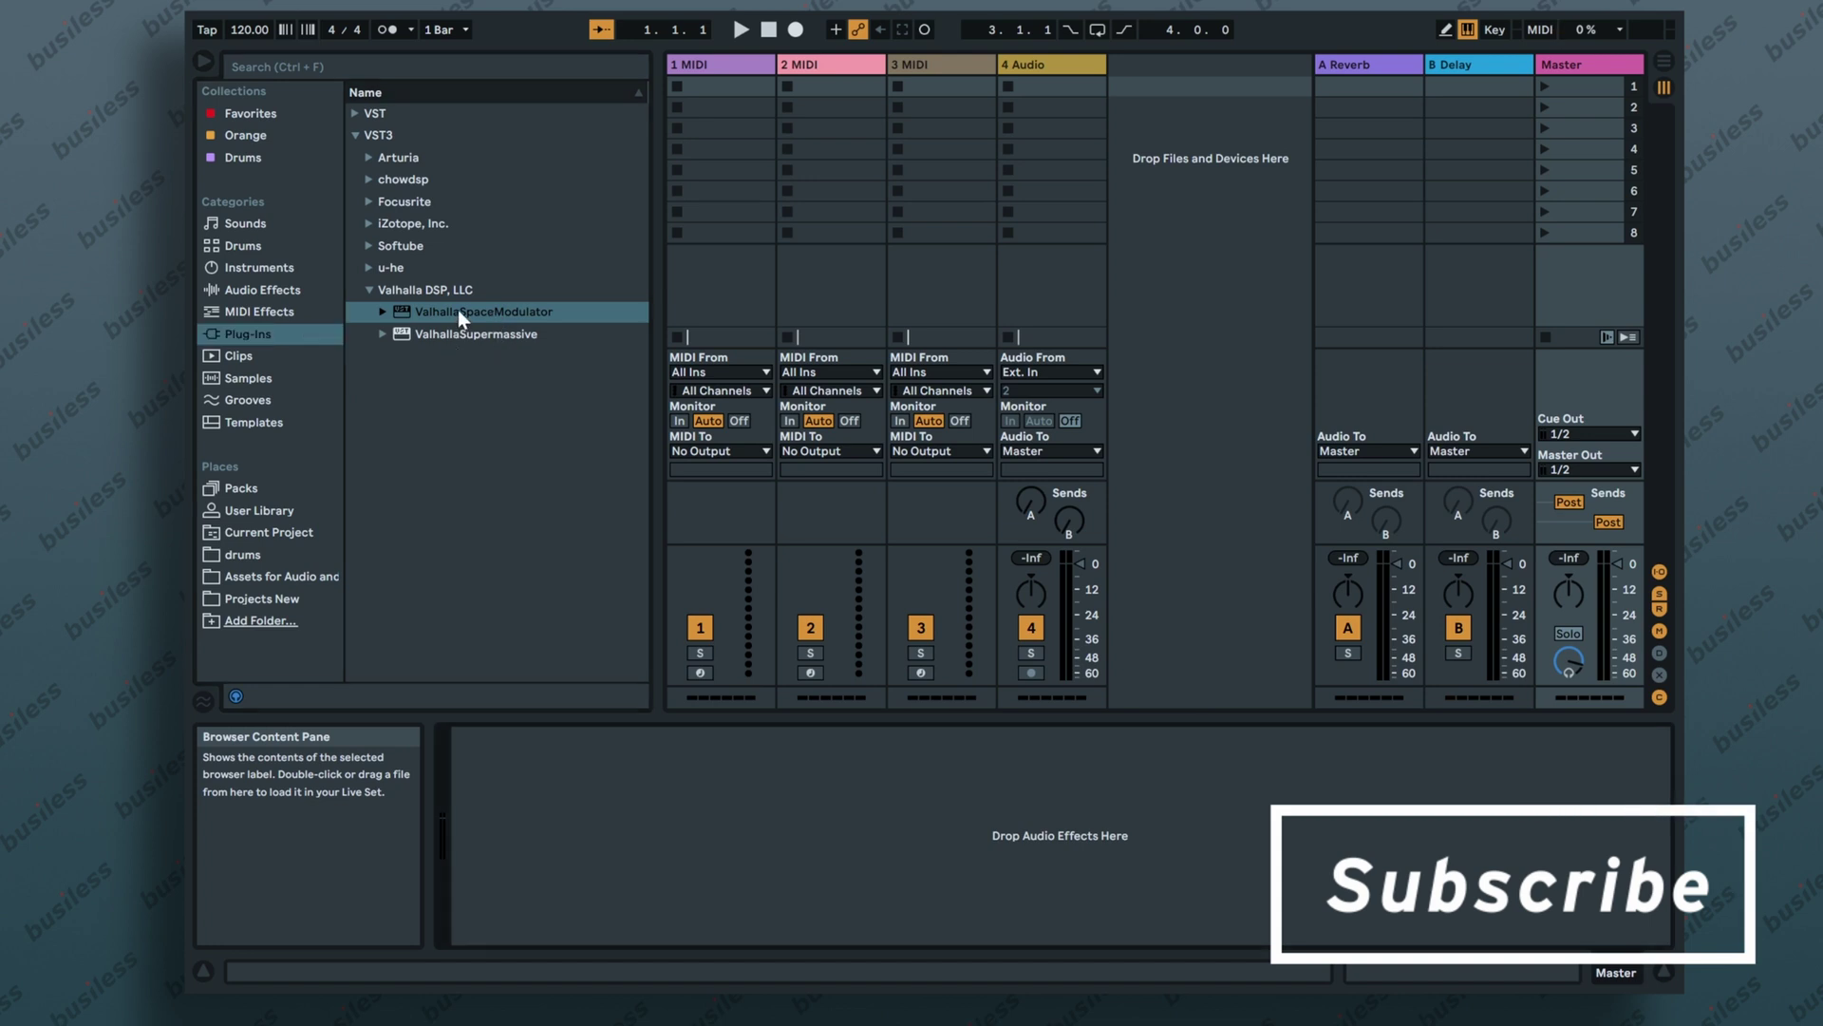
drag(458, 310, 790, 817)
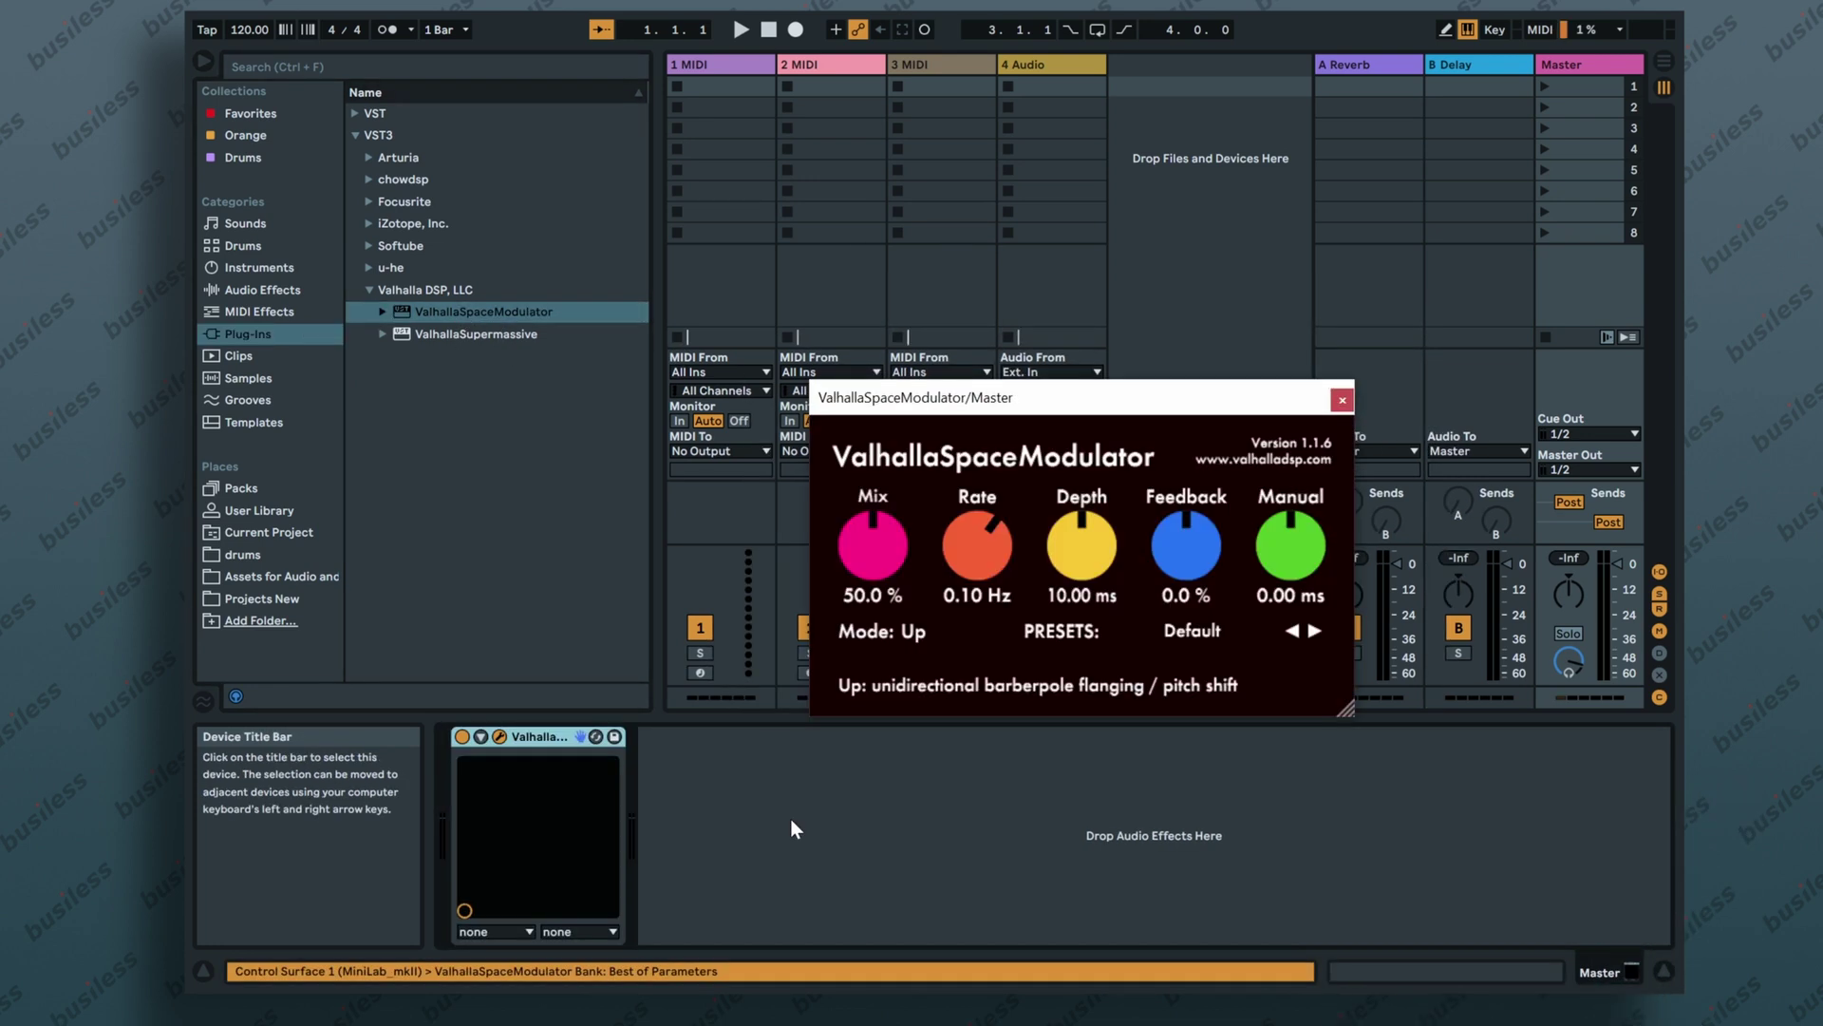
drag(949, 397, 773, 321)
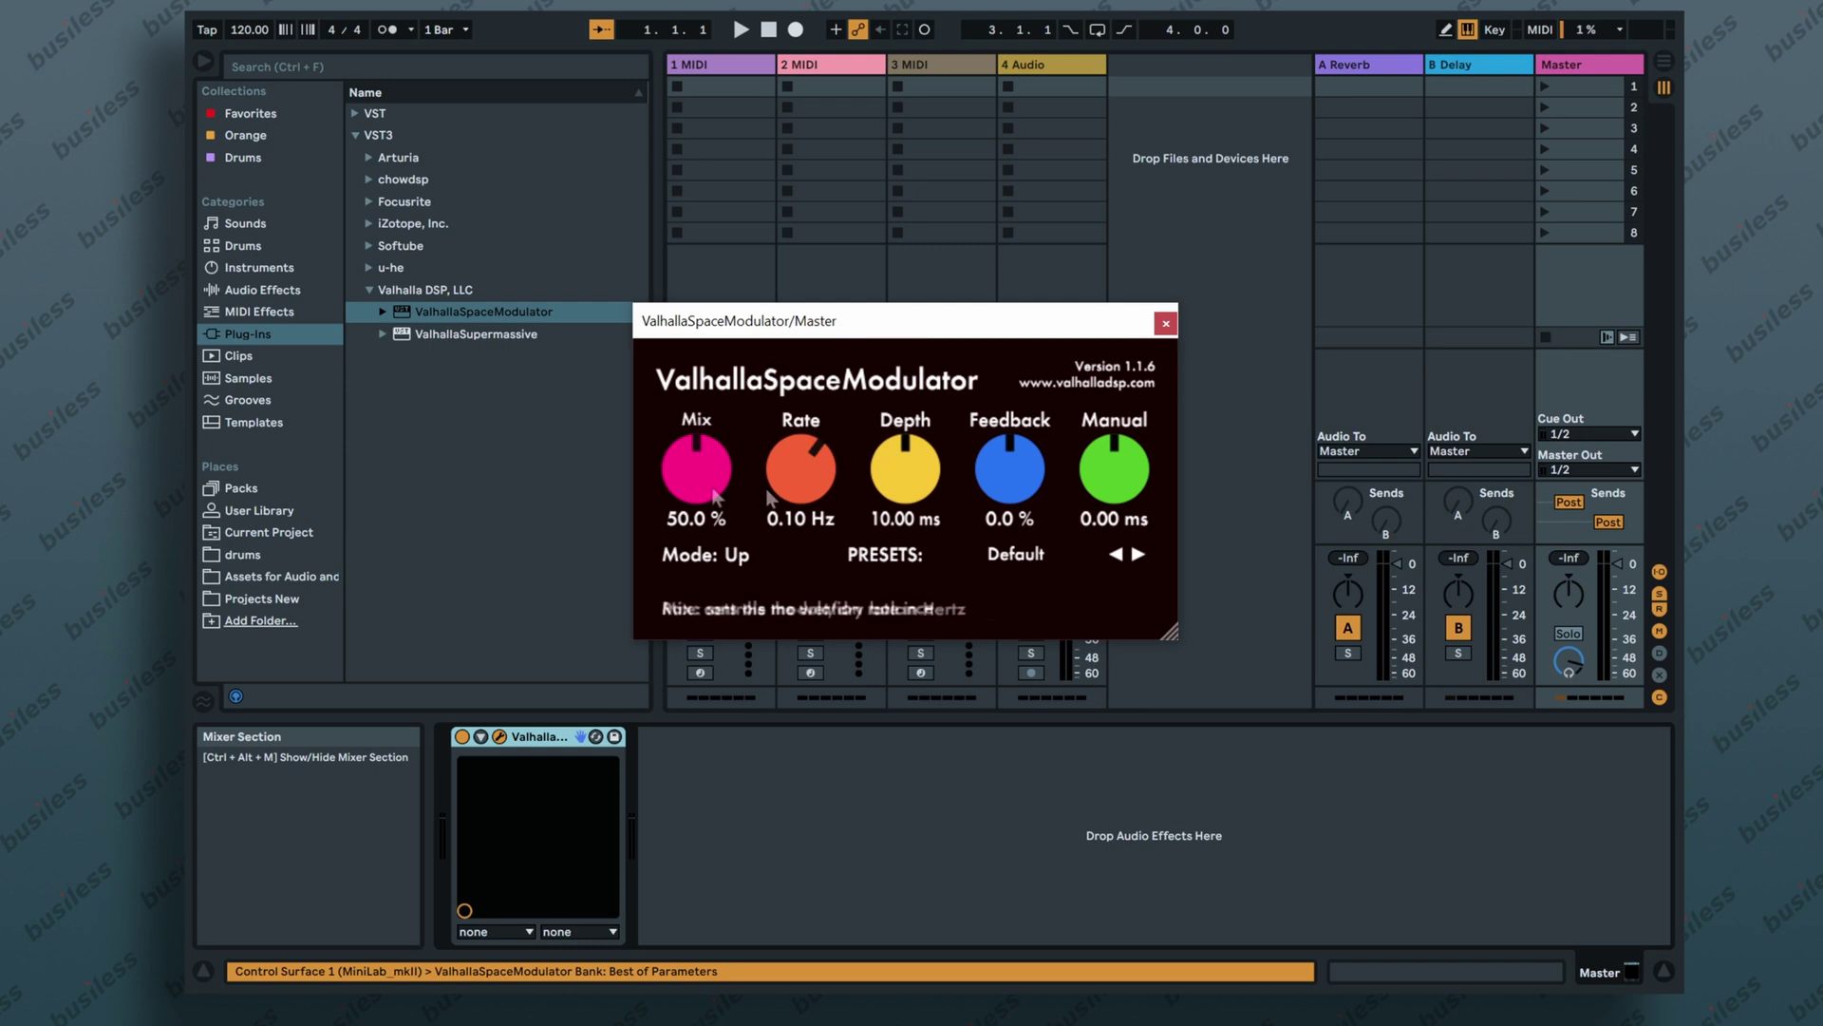
drag(714, 496, 801, 503)
drag(912, 480, 893, 581)
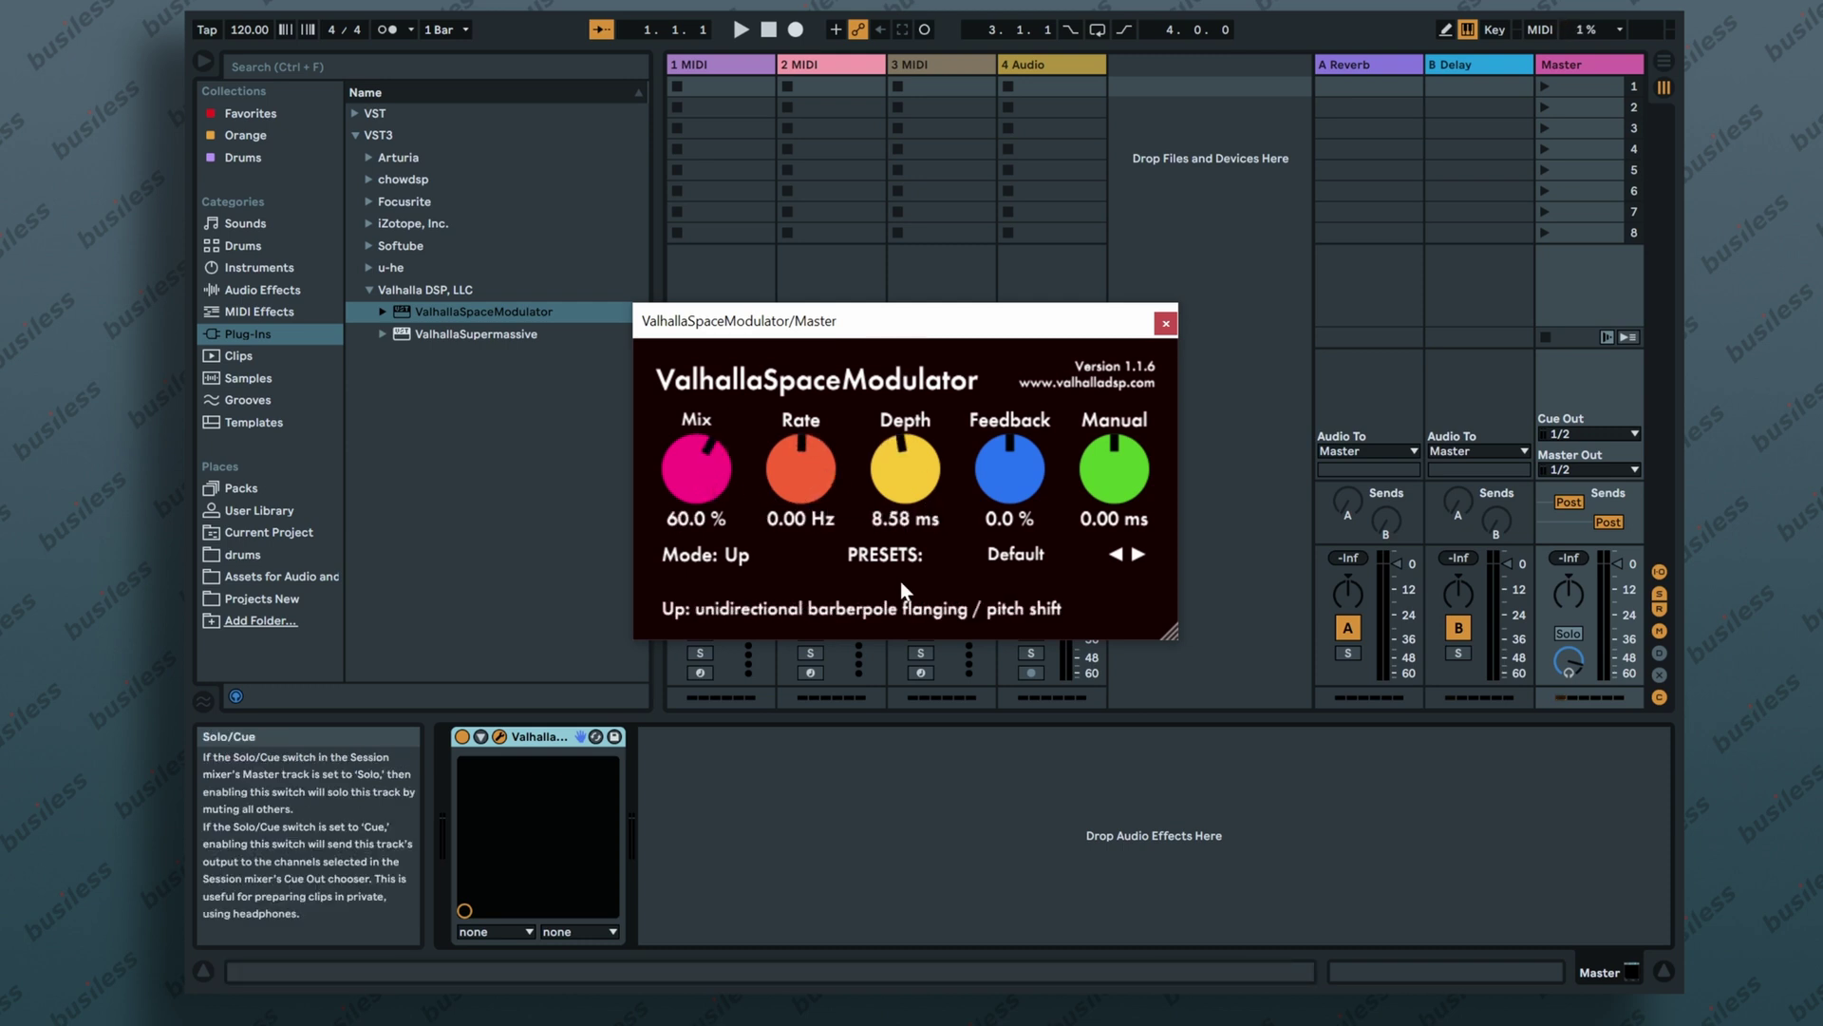